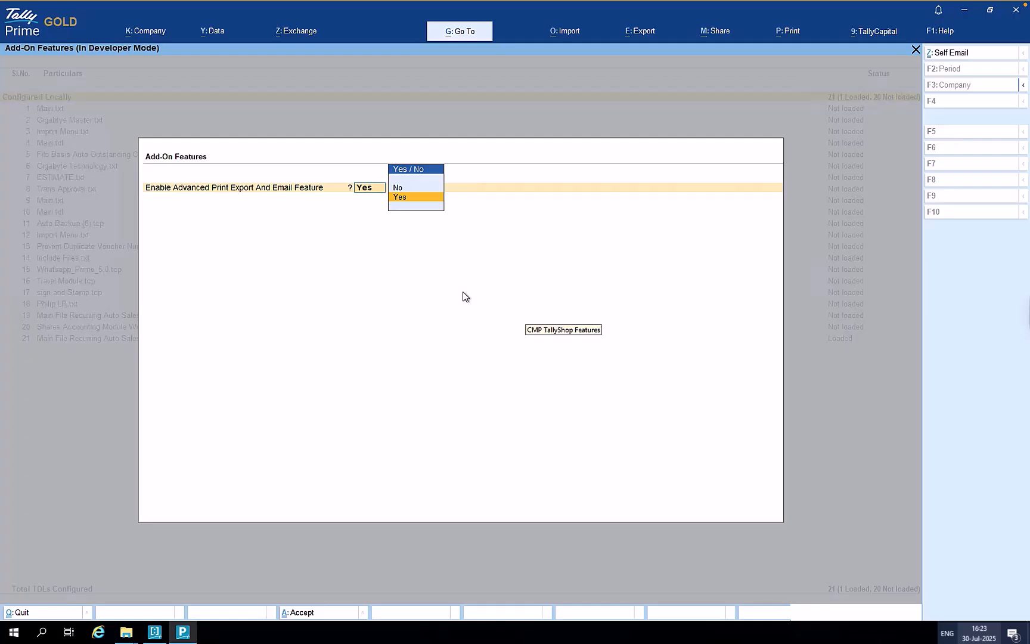
# - Close and reopen the Add-On Features settings for Advanced Print Export And Email
pyautogui.press('Escape')
pyautogui.press('Escape')
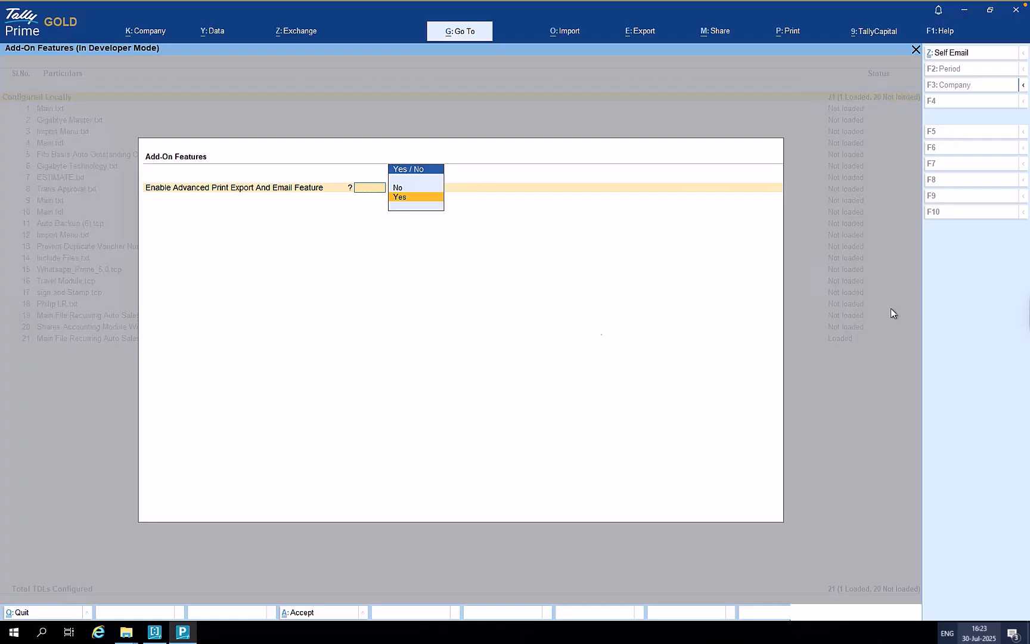
pyautogui.press('y')
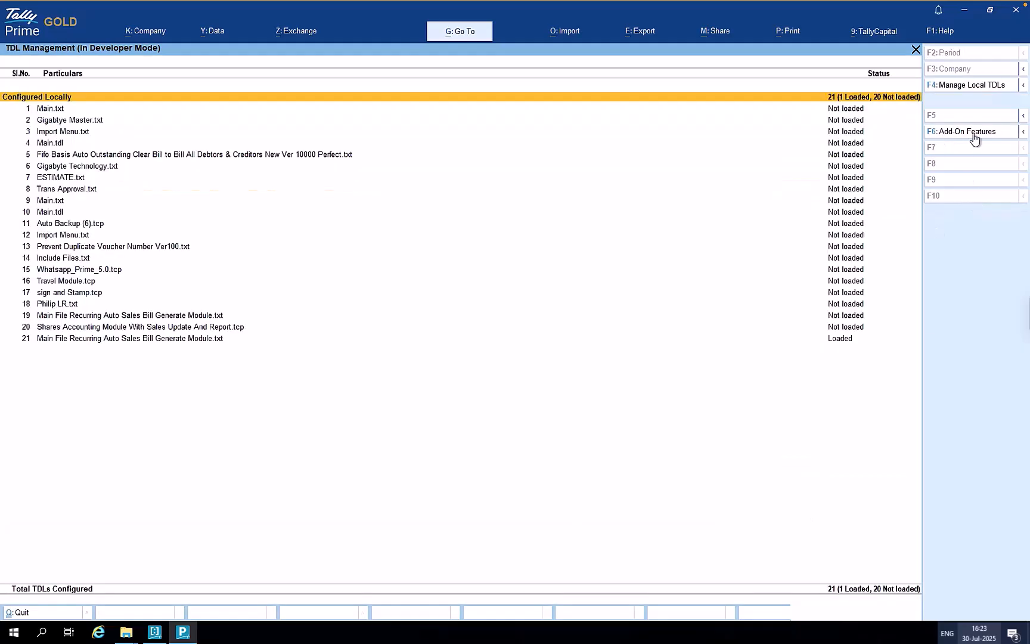
pyautogui.click(980, 136)
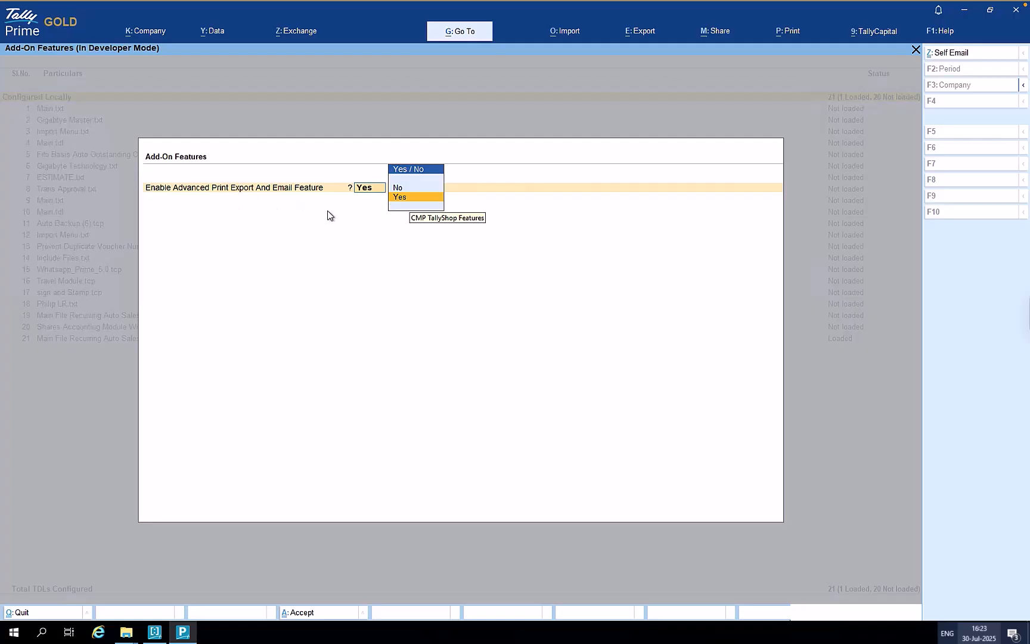
# - Enable advanced print export and email with ledger voucher export path No and common CC e-mail Yes
pyautogui.press('Return')
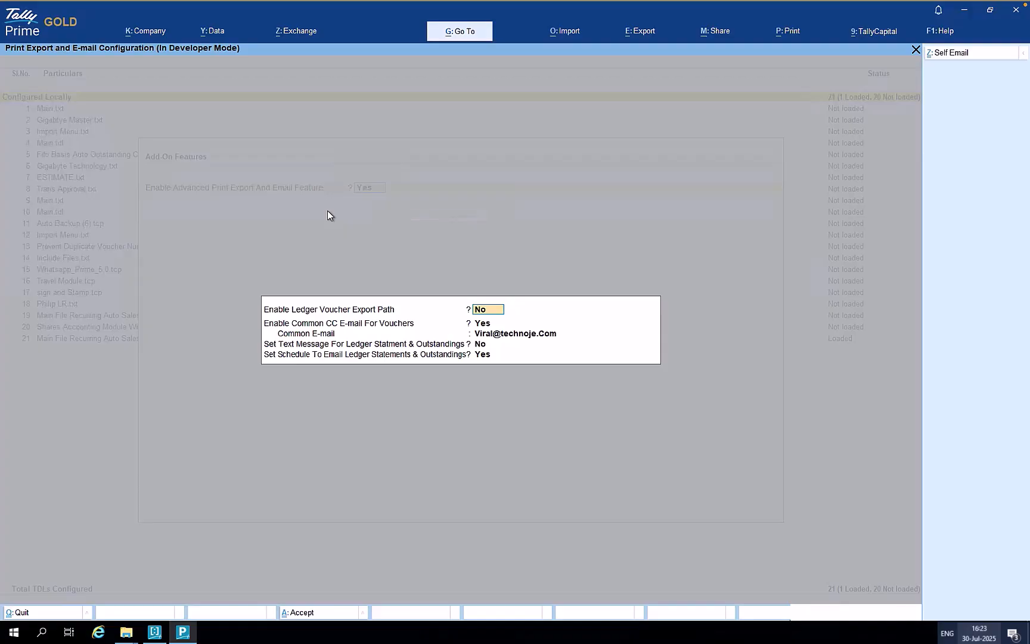
pyautogui.press('Return')
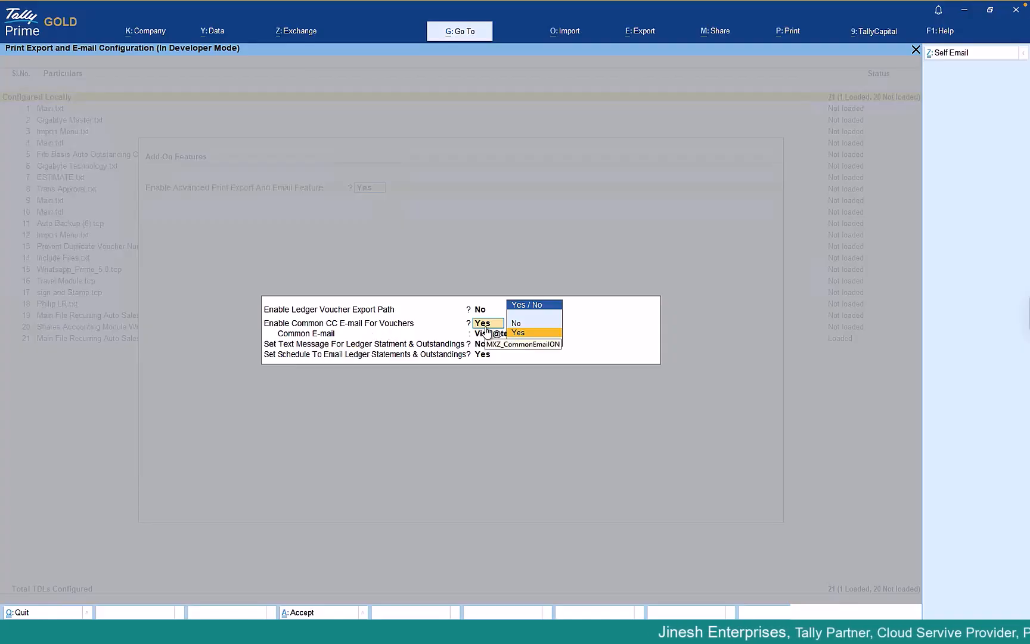
pyautogui.press('Return')
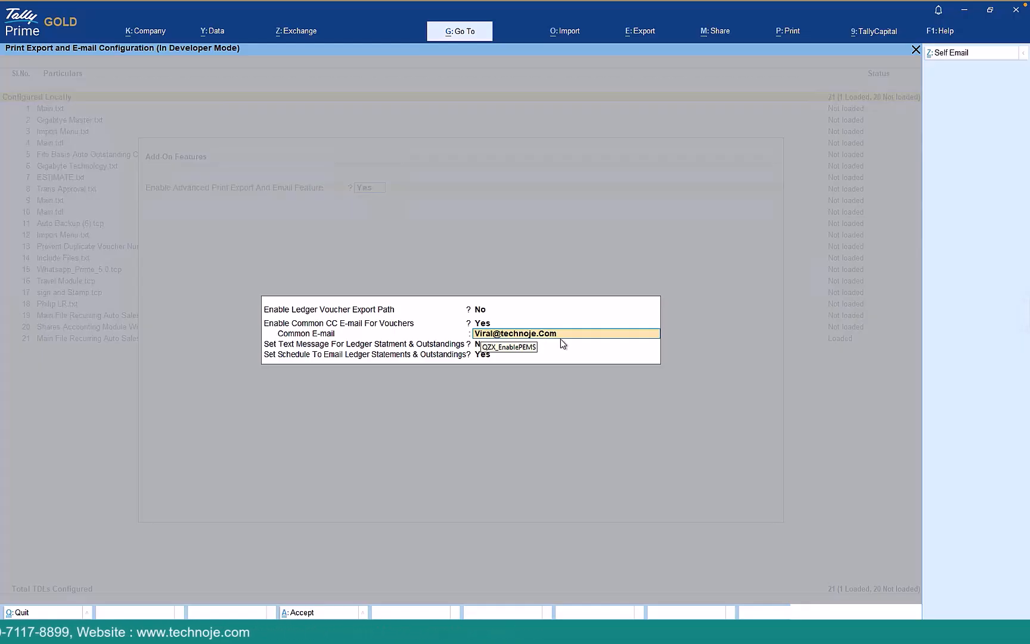
pyautogui.press('Return')
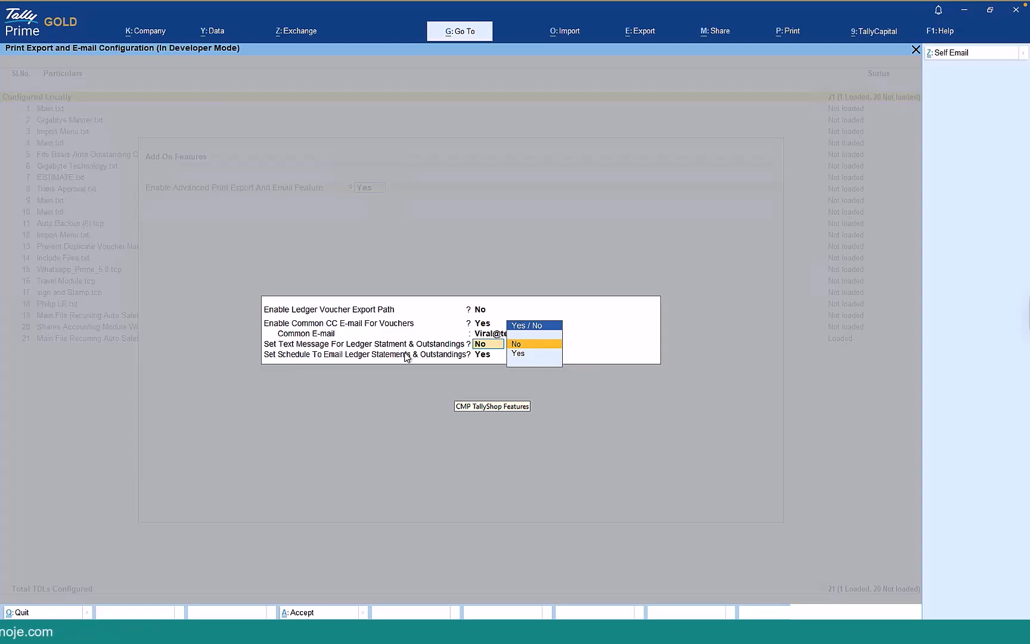
pyautogui.press('Down')
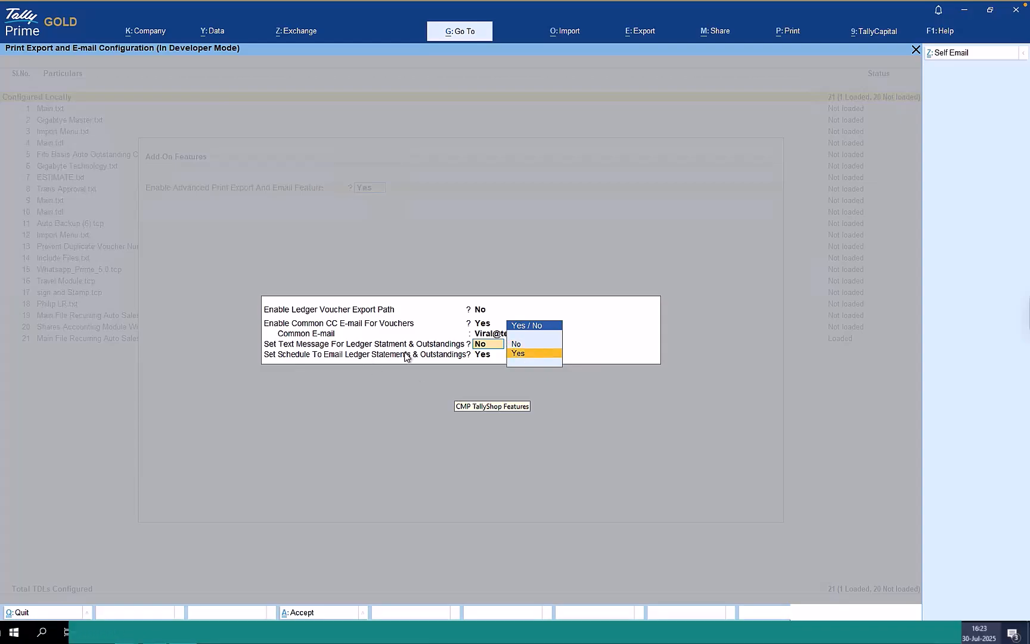
# - Set the ledger statement text message to Yes and accept the payment reminder template body
pyautogui.press('Return')
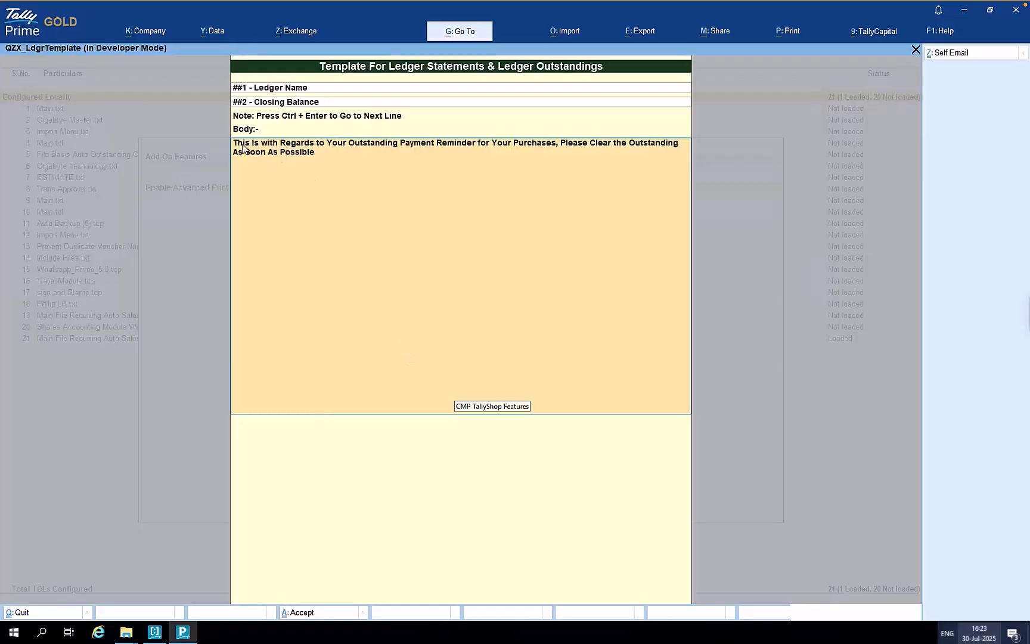
pyautogui.press('Escape')
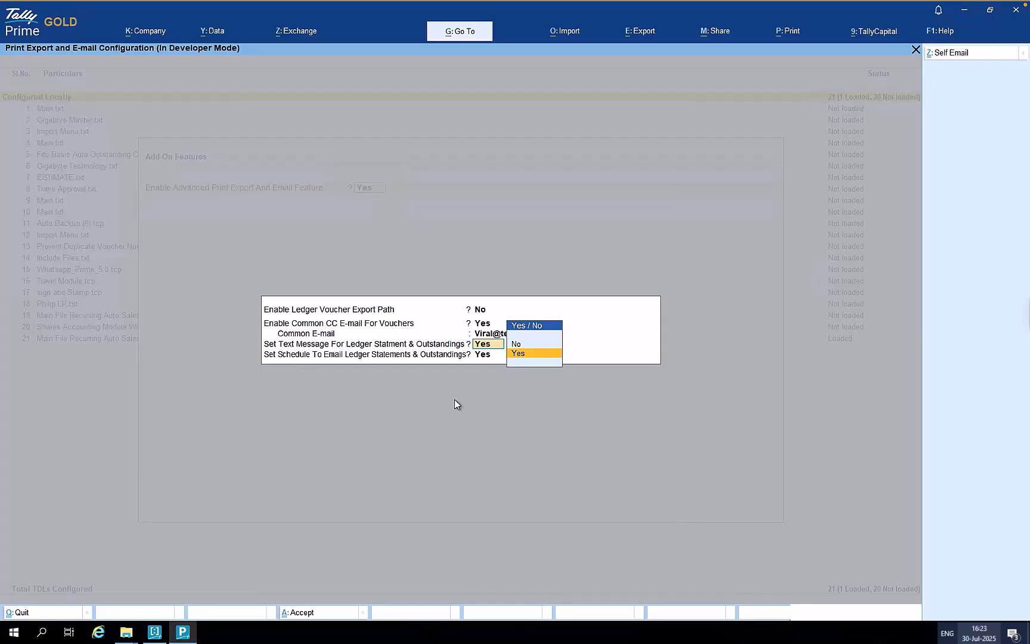
pyautogui.press('Return')
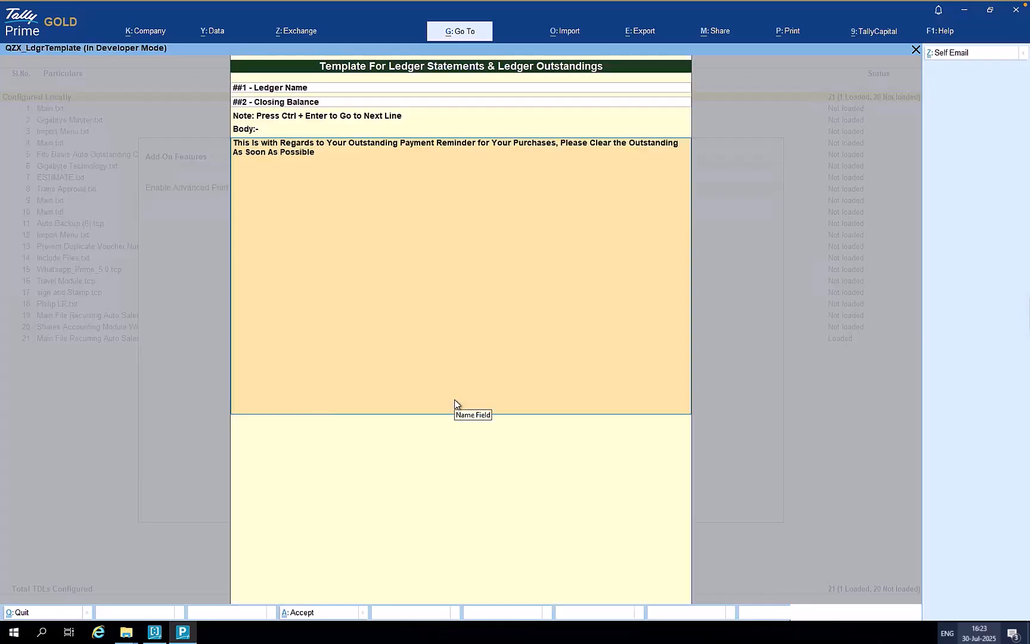
pyautogui.hotkey('ctrl', 'a')
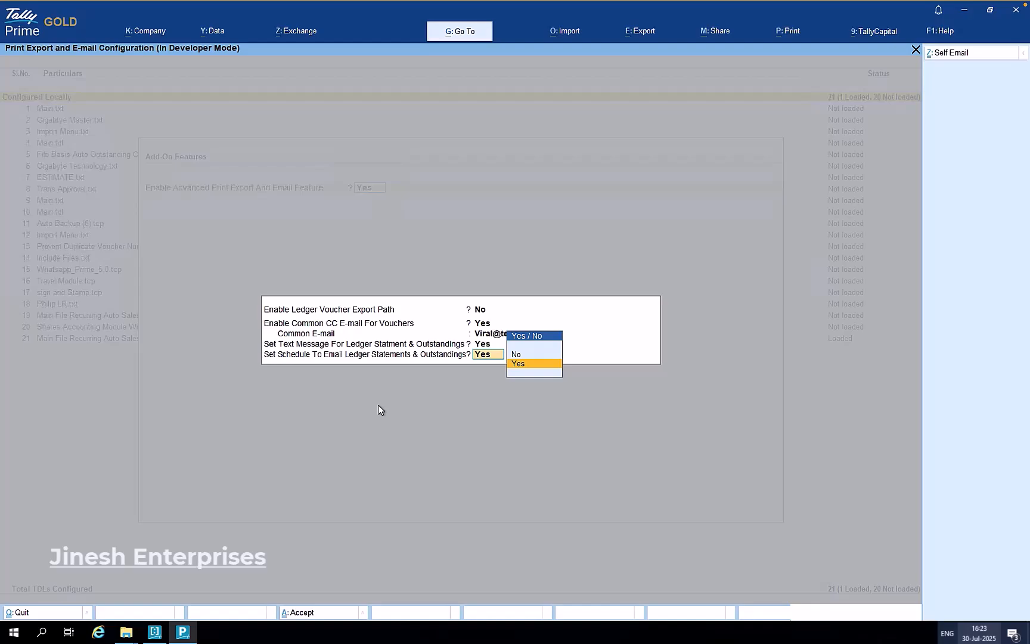
# - Turn on the e-mail schedule as Automatic for Ledger Outstandings and Statements to Receivables
pyautogui.press('Return')
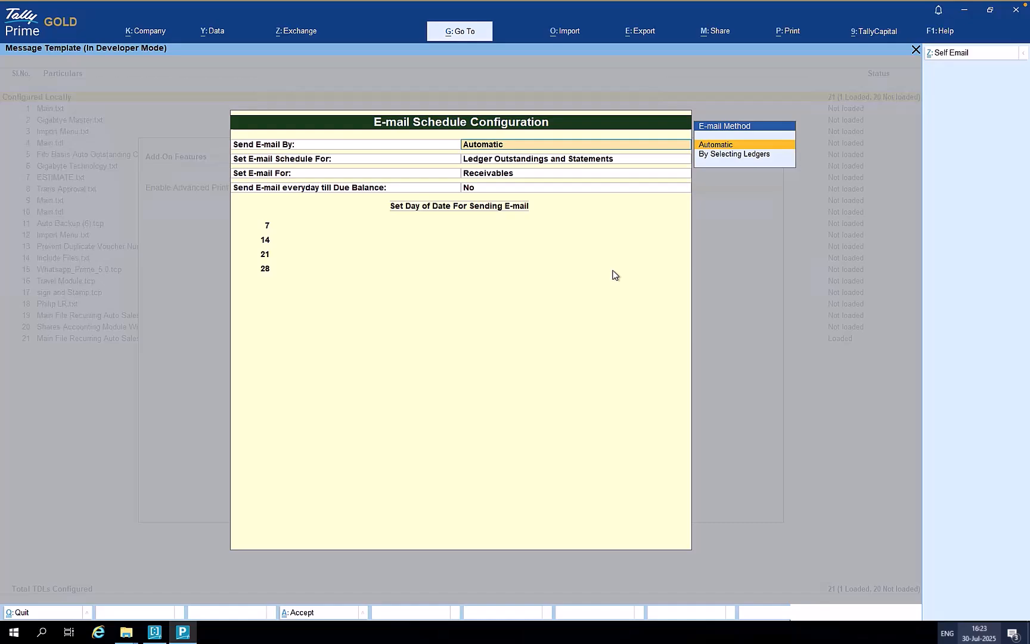
pyautogui.press('Return')
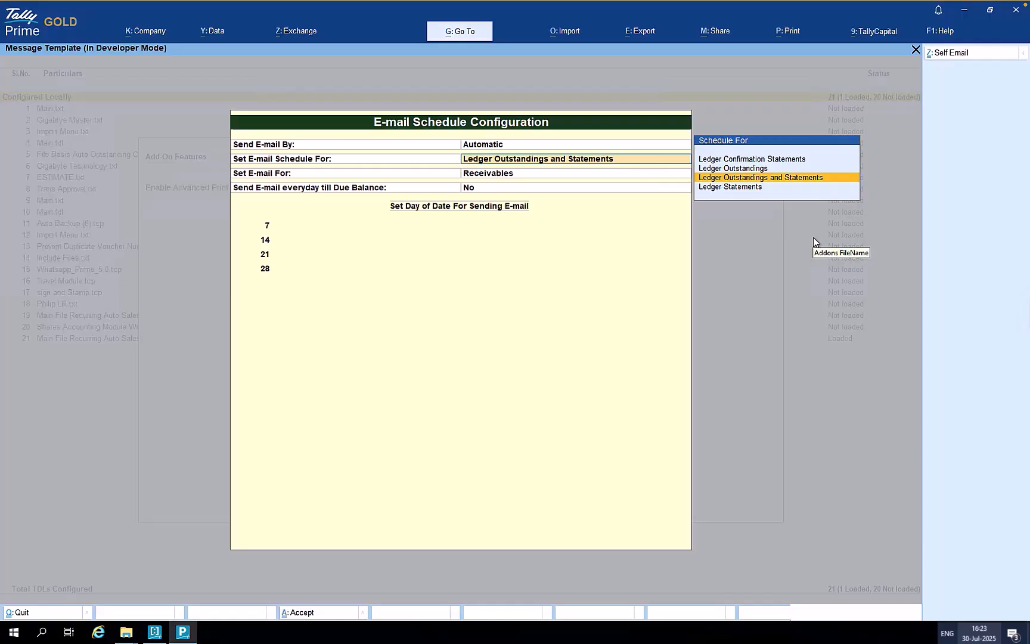
pyautogui.press('Return')
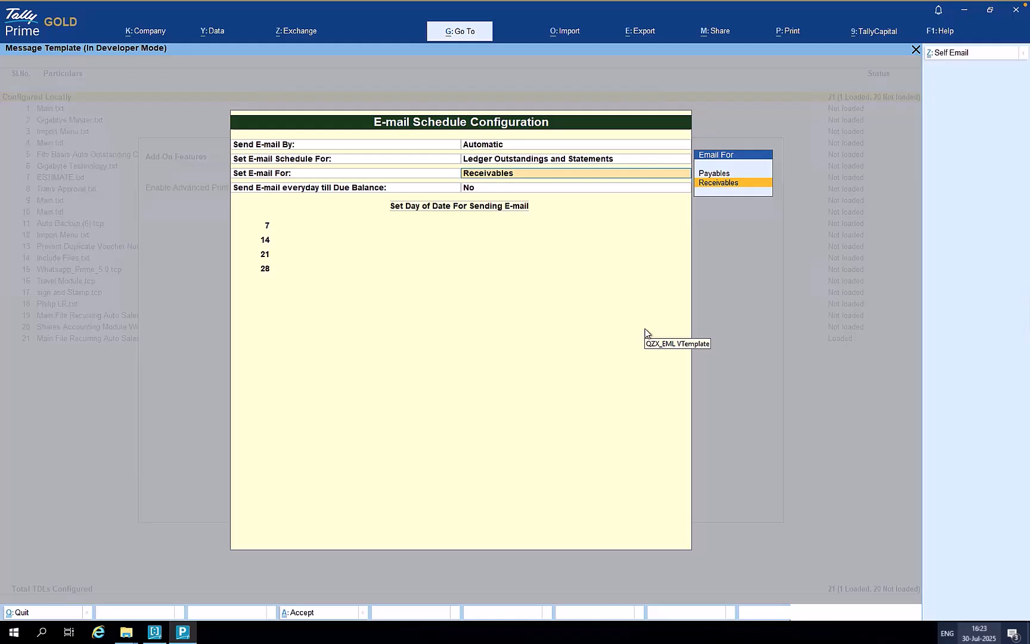
pyautogui.press('Return')
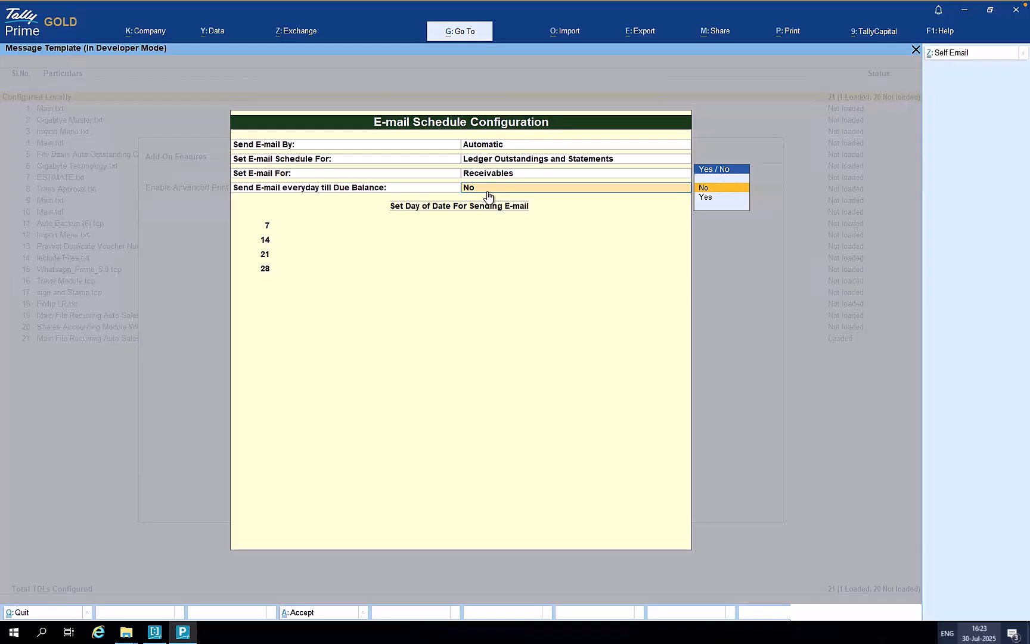
# - Set 'Send E-mail everyday till Due Balance' to No, keeping sending days 7, 14, 21, 28
pyautogui.press('Return')
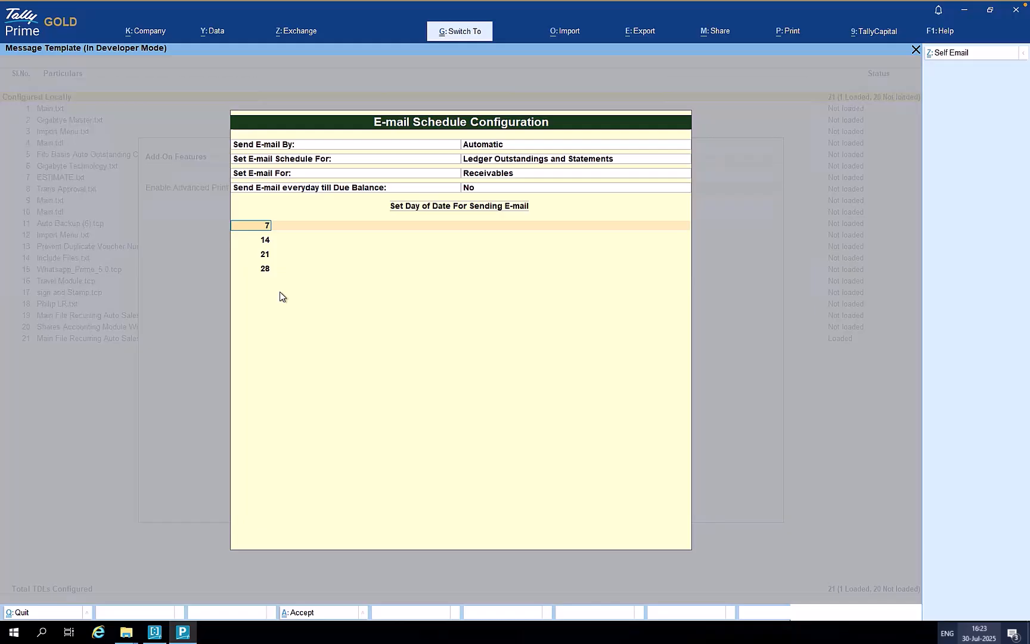
# - Finish the schedule and step back through the add-on settings, keeping the feature and common CC on
pyautogui.hotkey('ctrl', 'a')
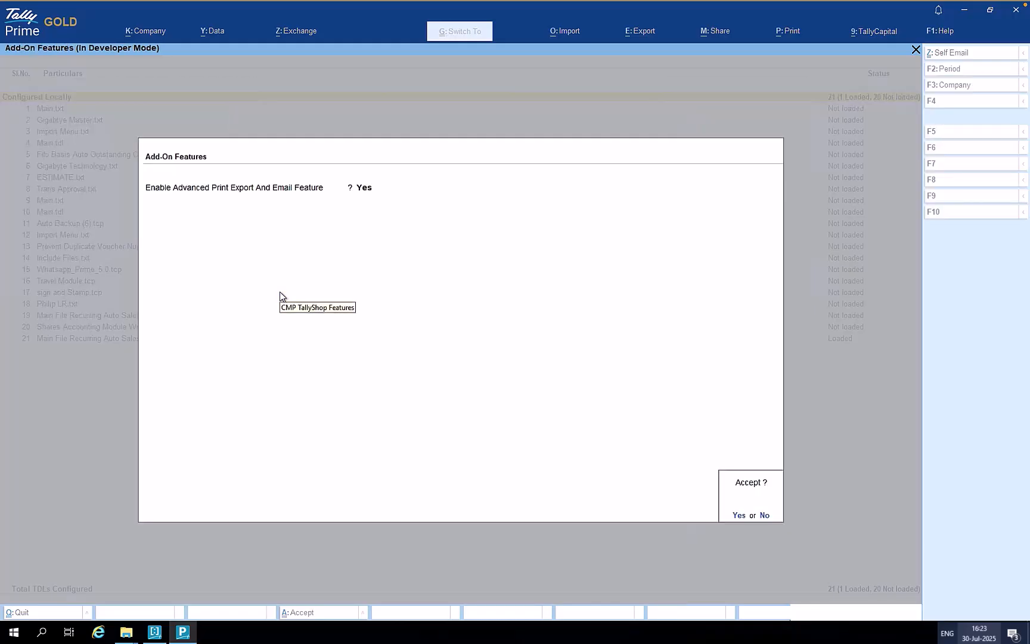
pyautogui.press('Escape')
pyautogui.press('Return')
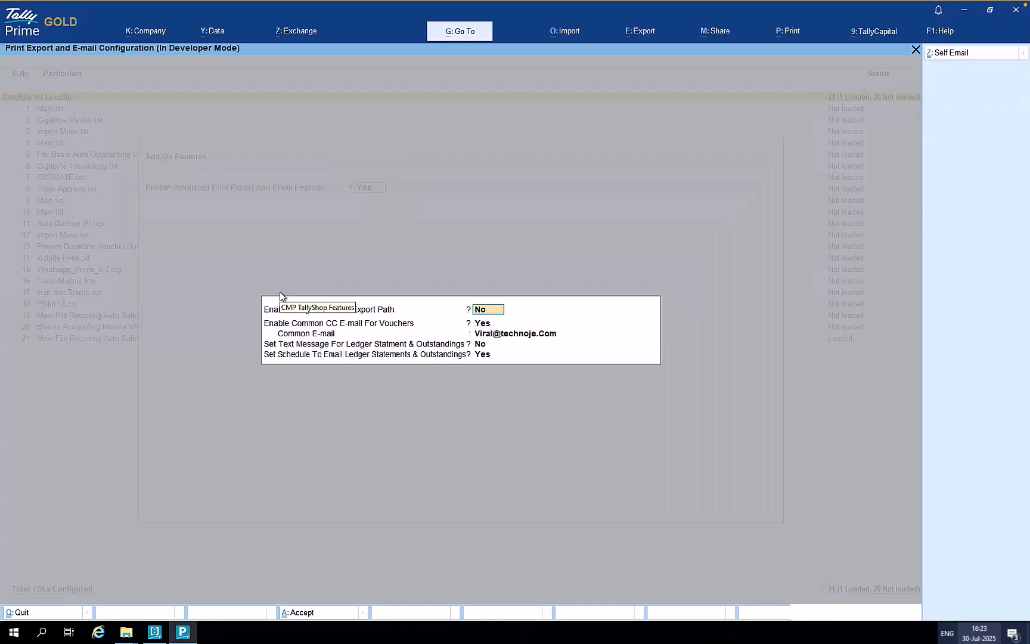
pyautogui.press('Return')
pyautogui.press('Return')
pyautogui.press('Return')
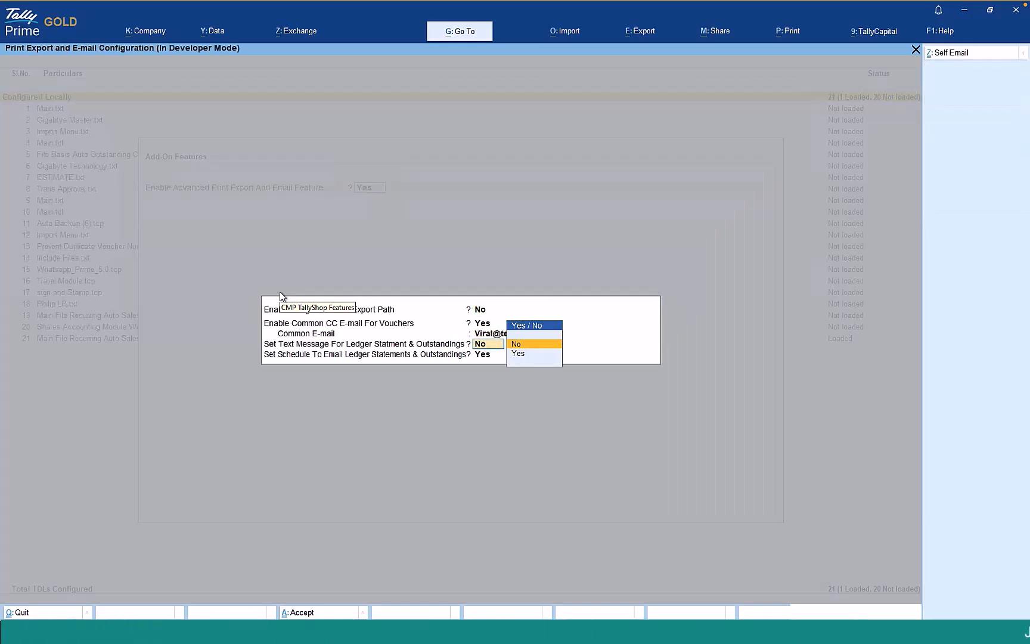
pyautogui.press('Return')
# - Change Send E-mail By to By Selecting Ledgers, keeping days 7, 14, 21, 28, and close the schedule
pyautogui.press('Return')
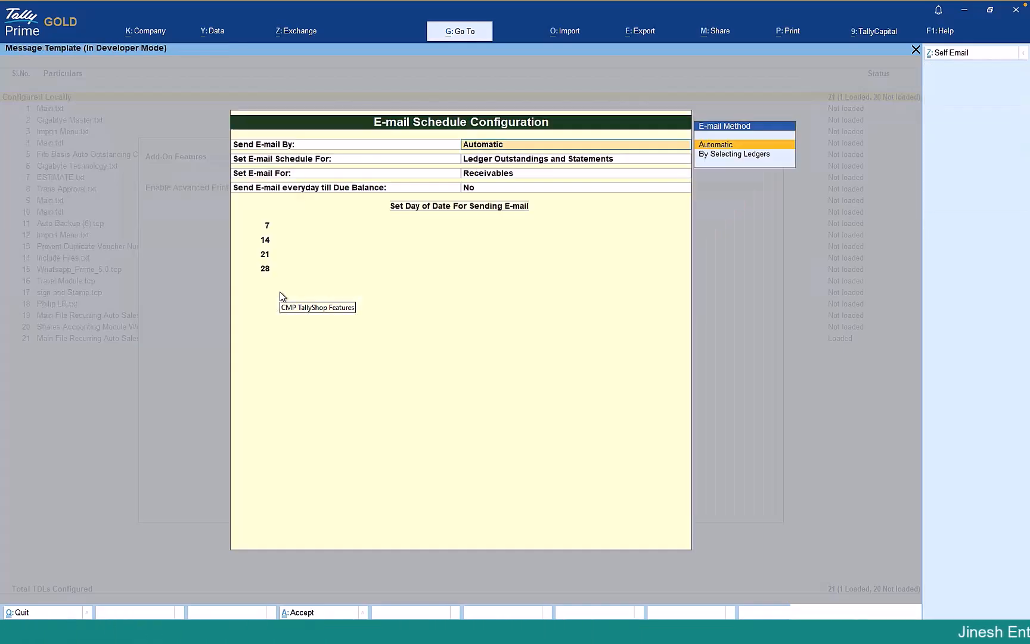
pyautogui.press('Down')
pyautogui.press('Return')
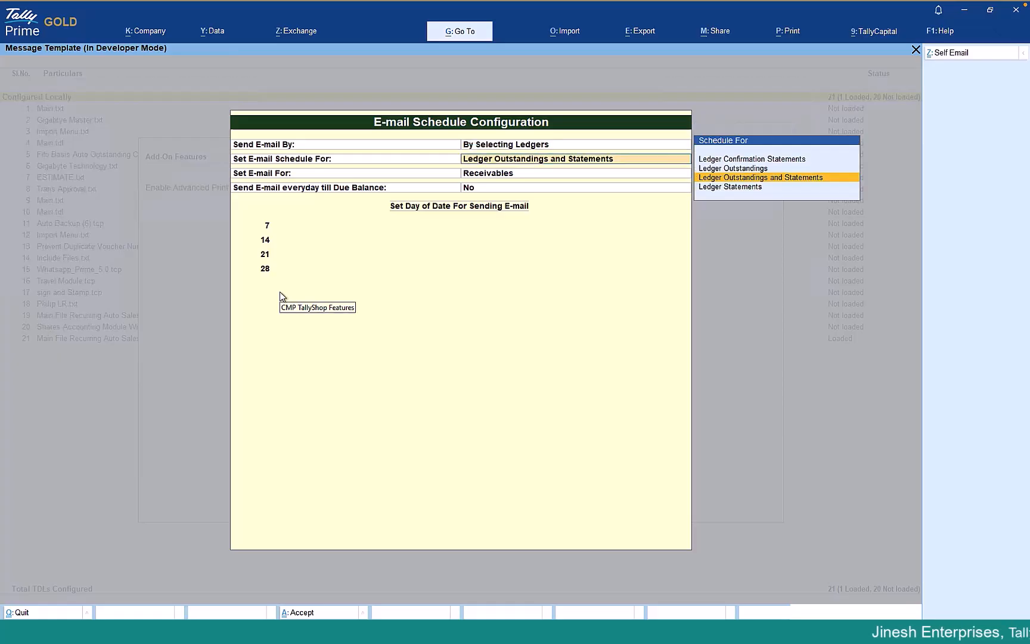
pyautogui.press('Return')
pyautogui.press('Return')
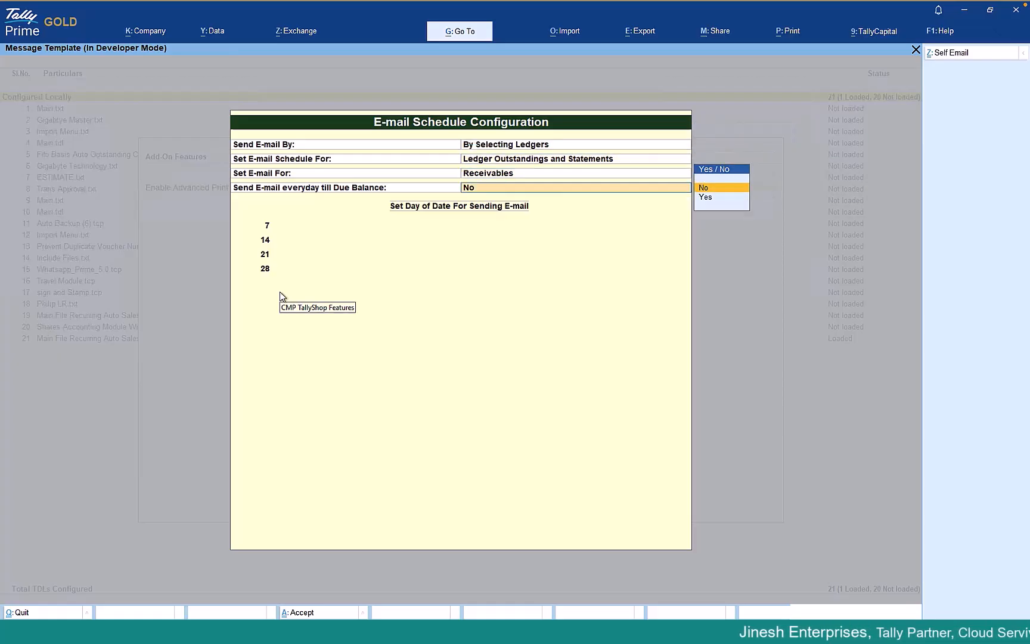
pyautogui.press('Return')
pyautogui.press('Down')
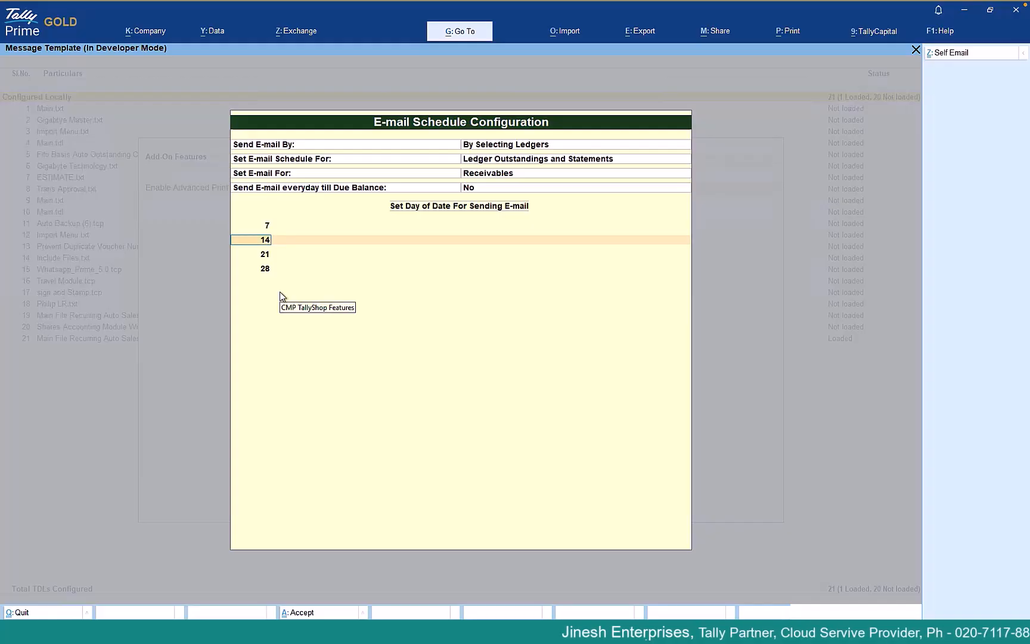
pyautogui.press('Up')
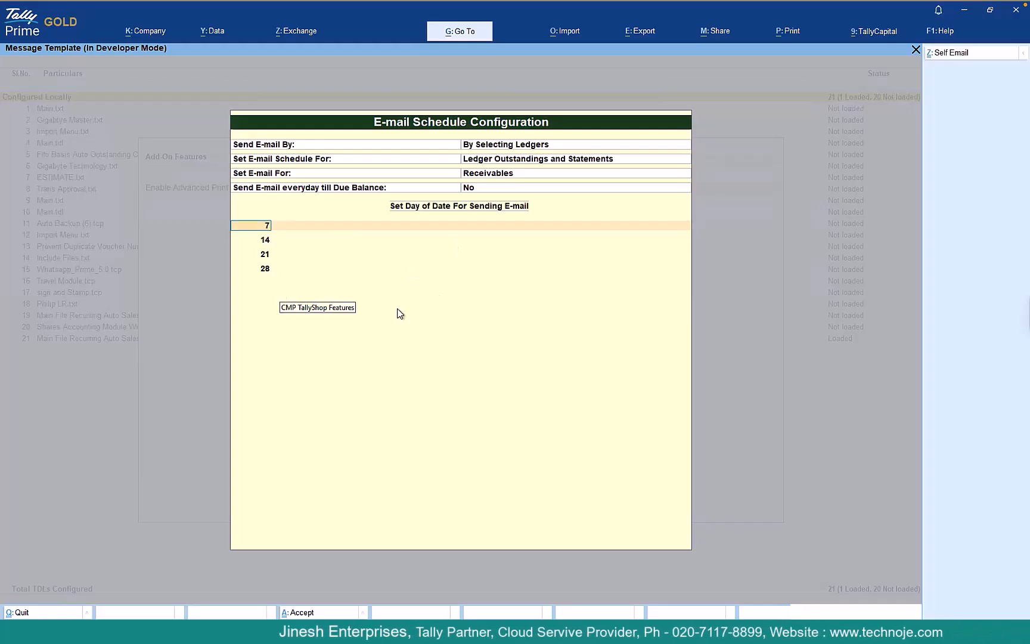
pyautogui.press('Down')
pyautogui.press('Down')
pyautogui.press('Down')
pyautogui.press('Down')
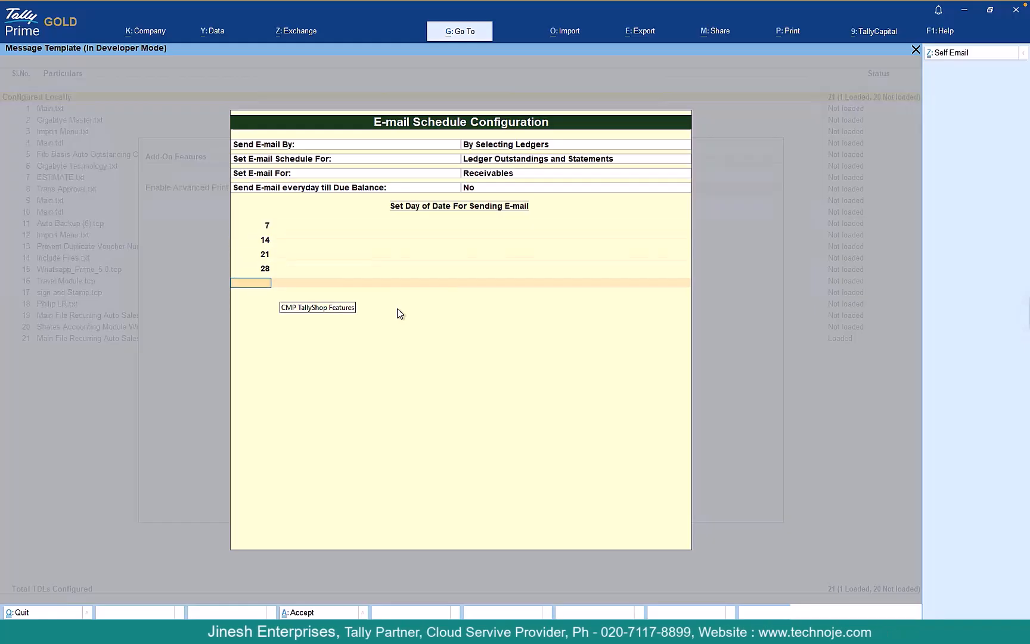
pyautogui.press('Return')
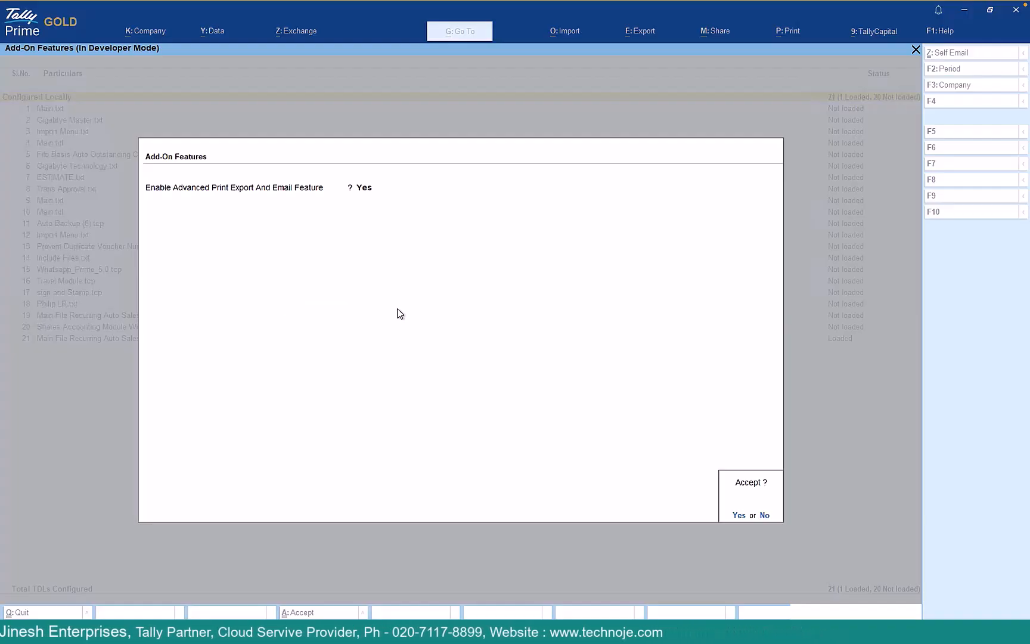
# - Accept the add-on feature settings and return to the Gateway of Tally
pyautogui.press('Return')
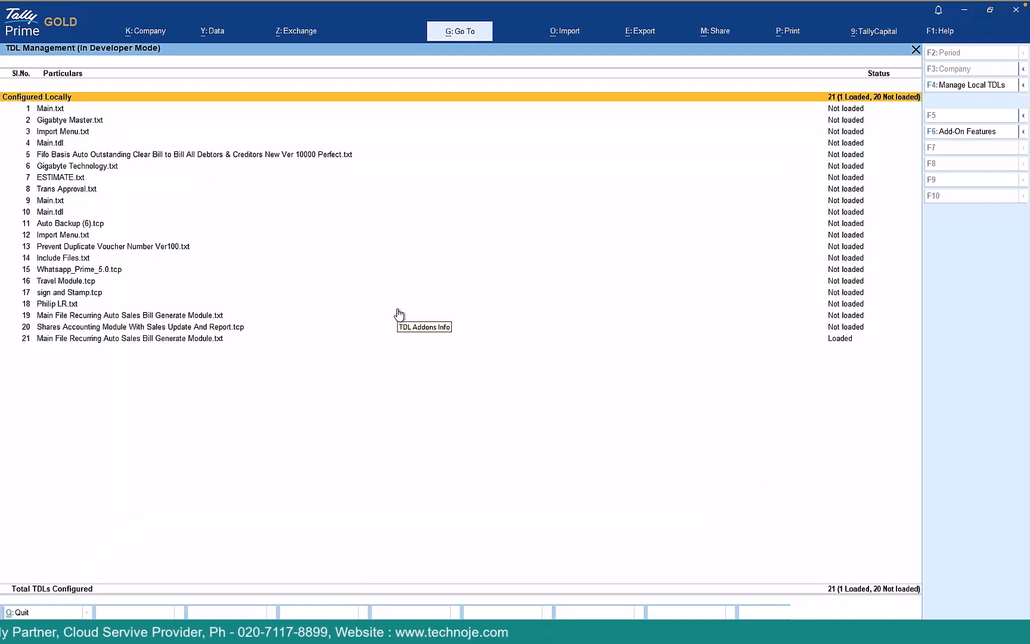
pyautogui.press('Escape')
pyautogui.press('Escape')
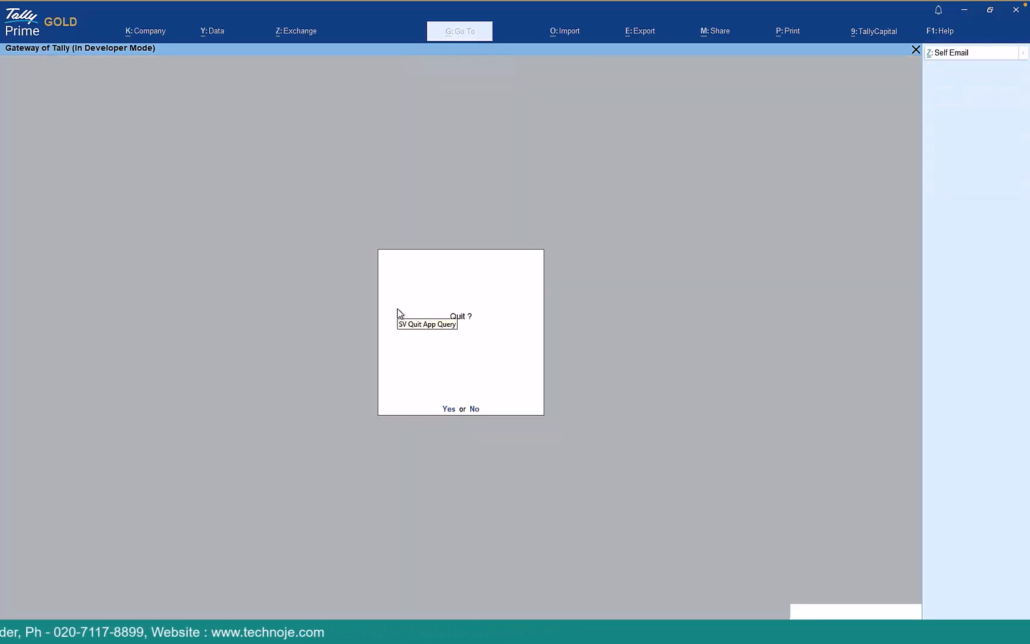
pyautogui.press('Escape')
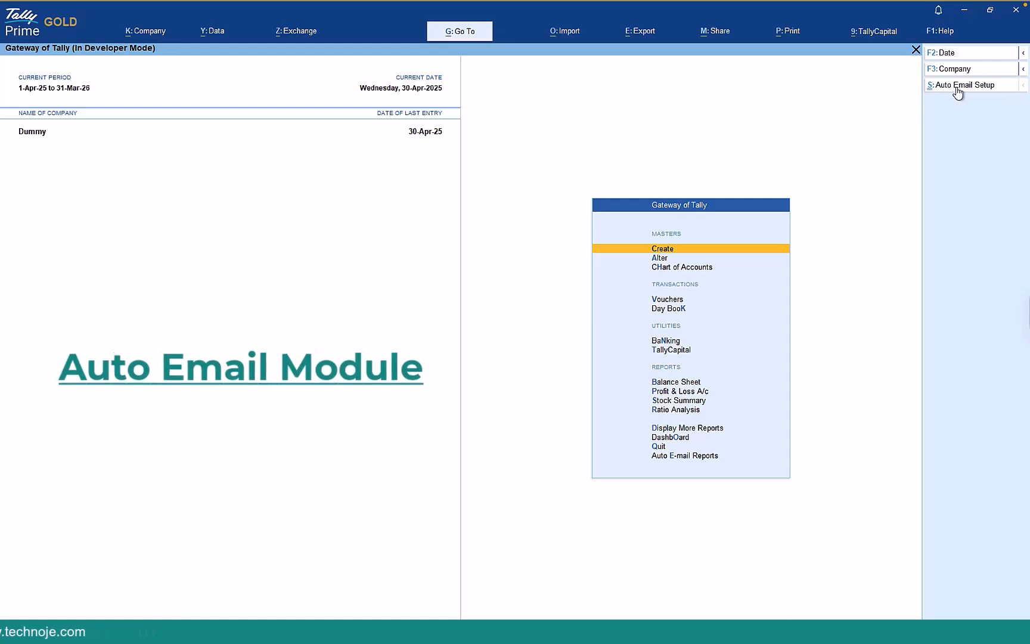
# - Enable auto e-mail for selected ledgers with Gmail as the e-mail server
pyautogui.click(957, 86)
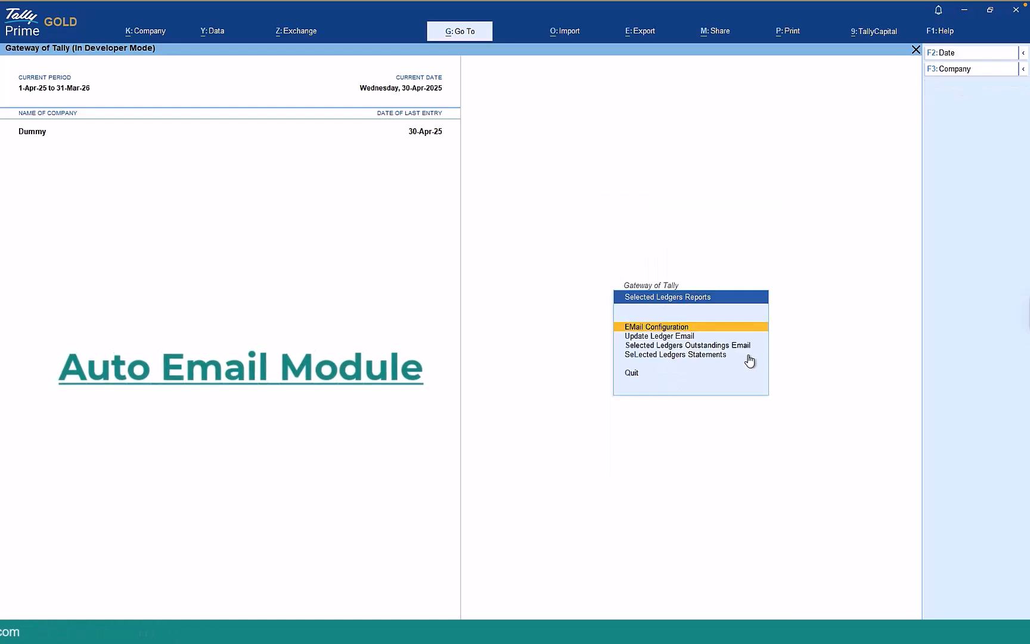
pyautogui.click(680, 329)
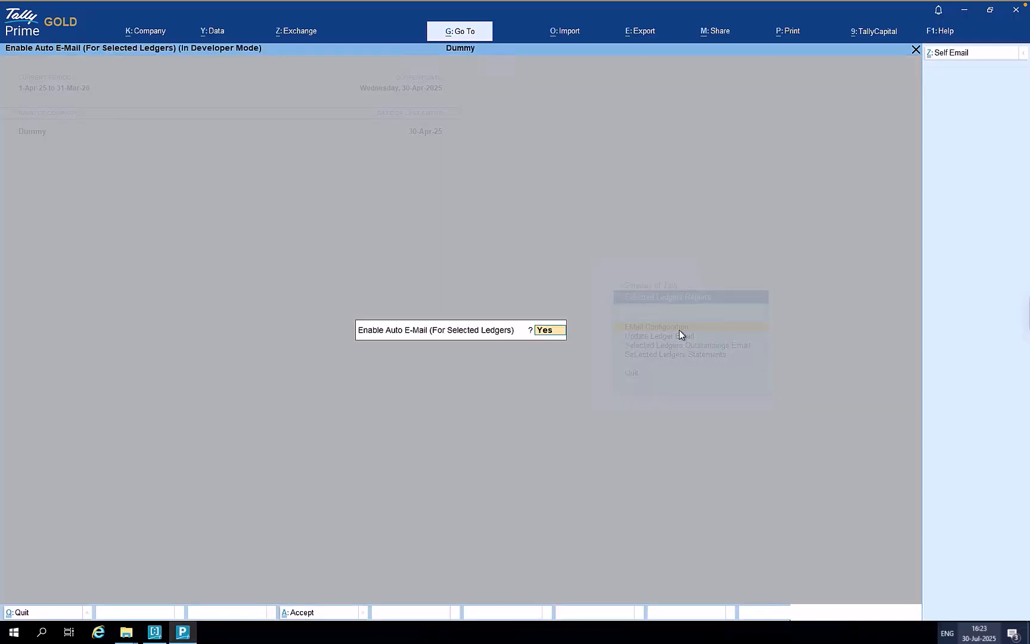
pyautogui.press('Return')
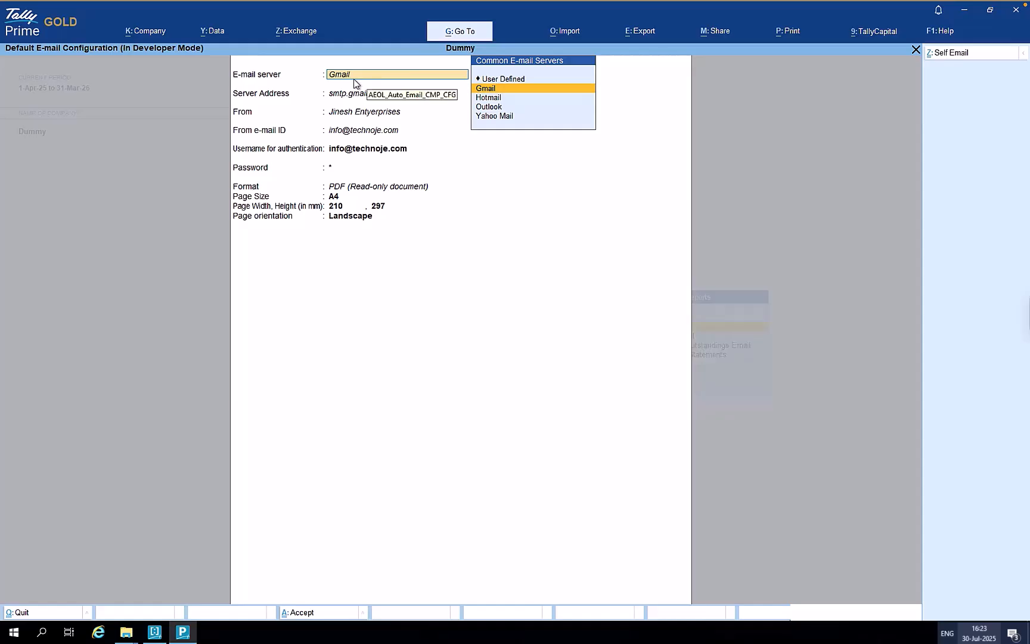
pyautogui.press('Return')
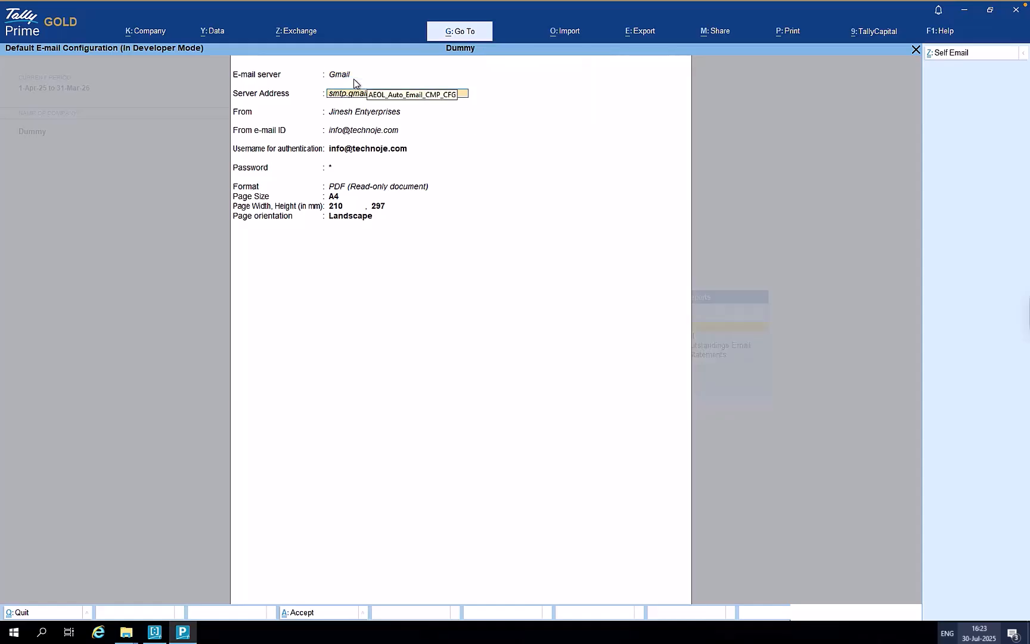
pyautogui.press('Return')
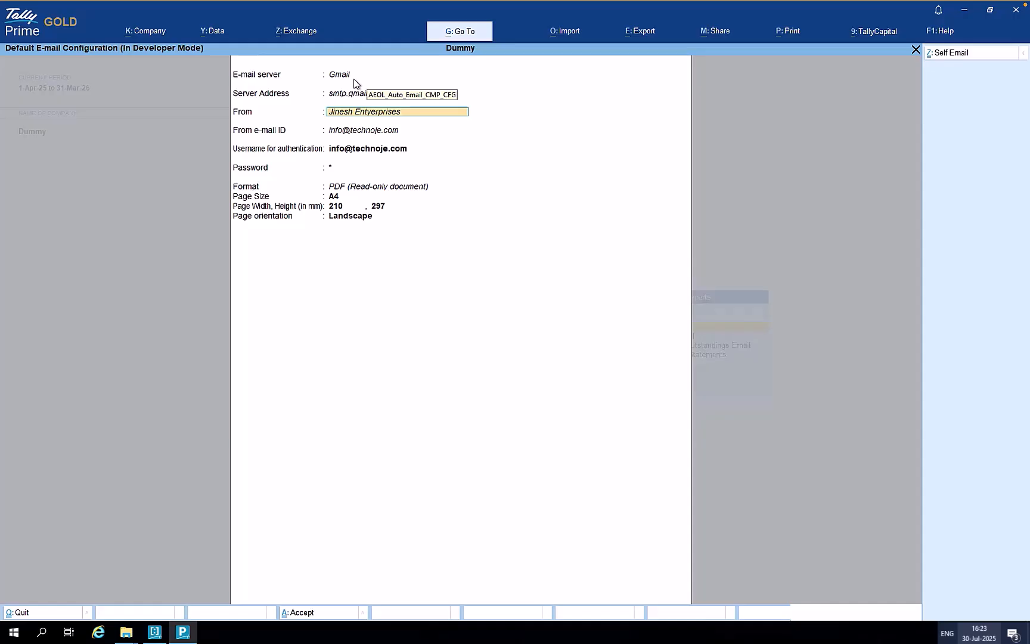
# - Step through the sender and authentication fields, keeping PDF format with A4 landscape pages
pyautogui.press('Return')
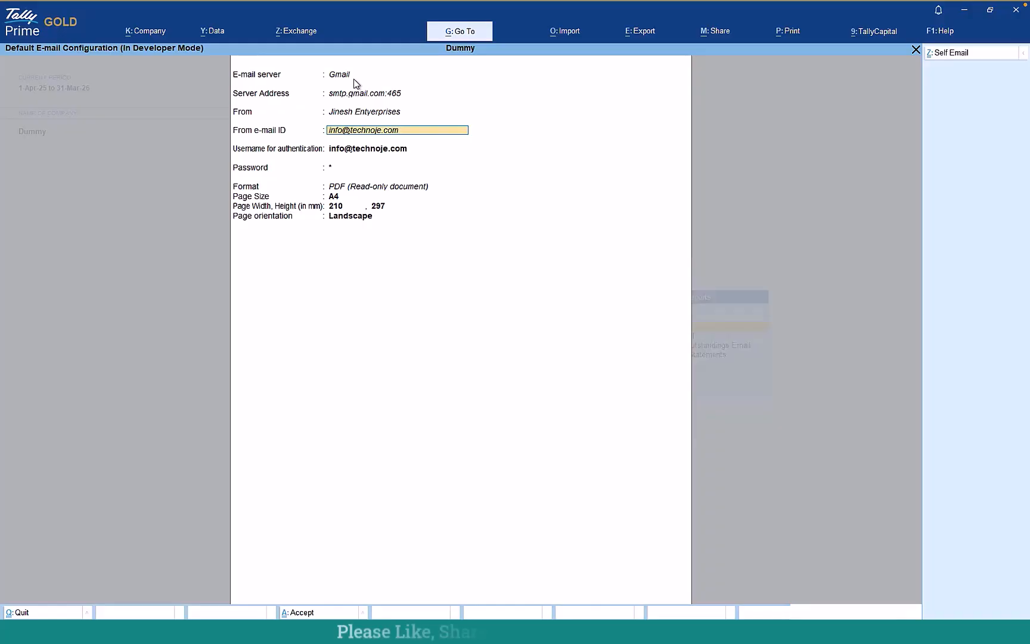
pyautogui.press('Up')
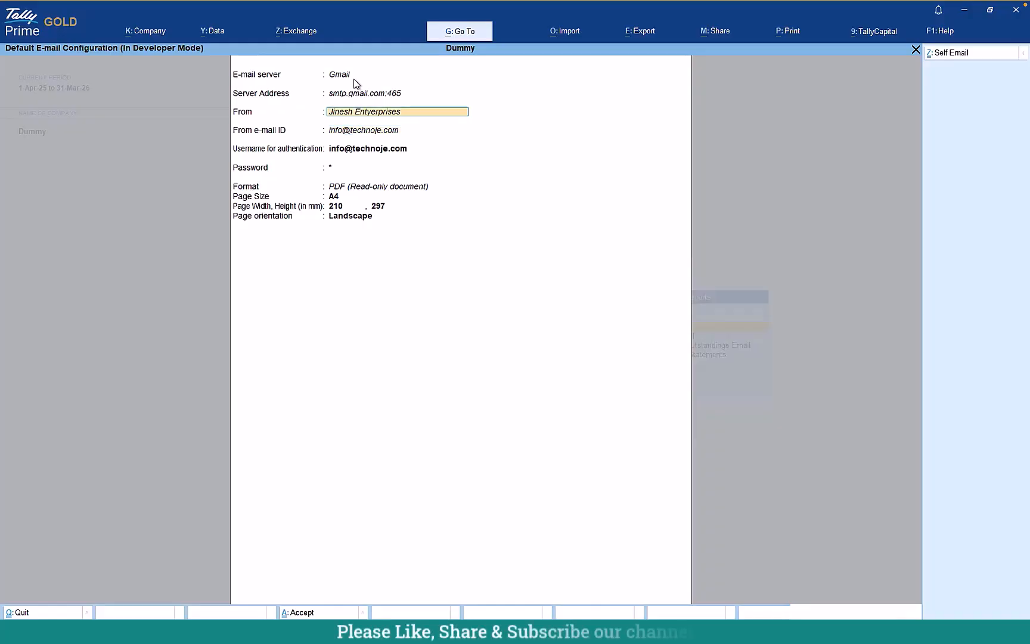
pyautogui.press('Return')
pyautogui.press('Return')
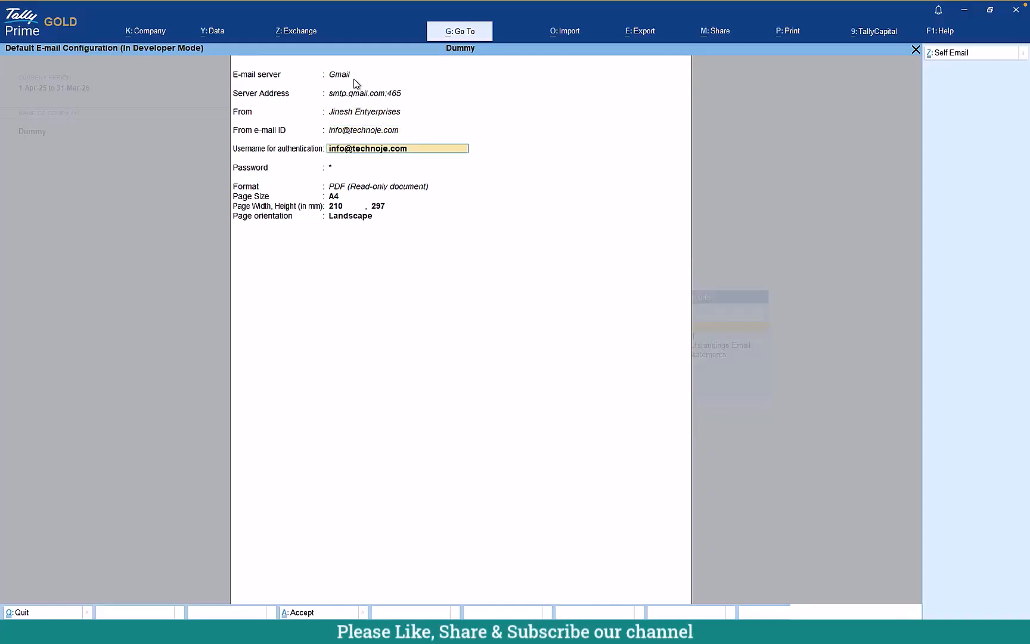
pyautogui.press('Return')
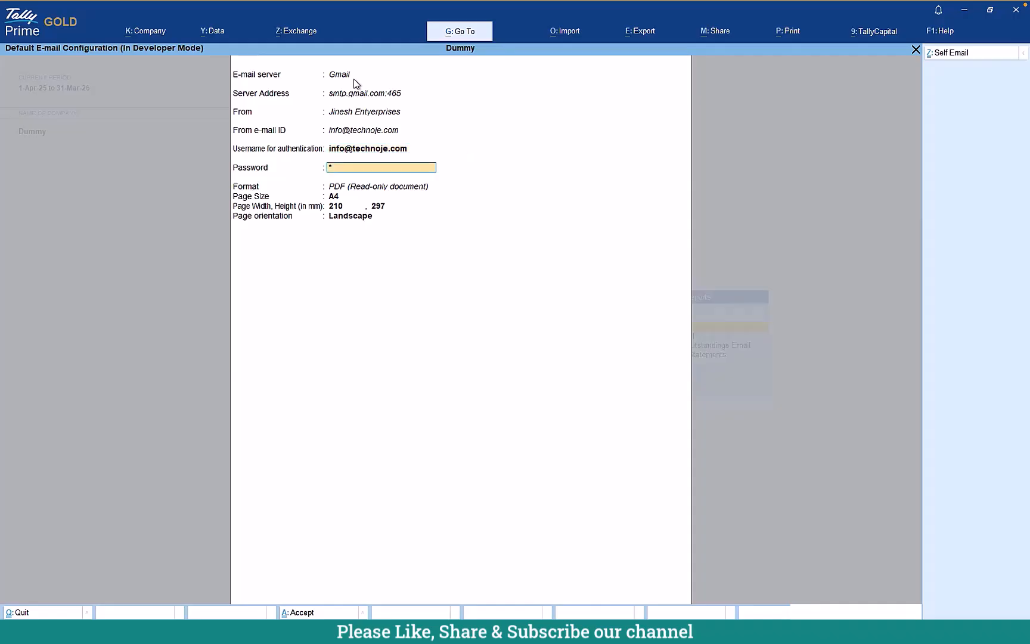
pyautogui.press('Return')
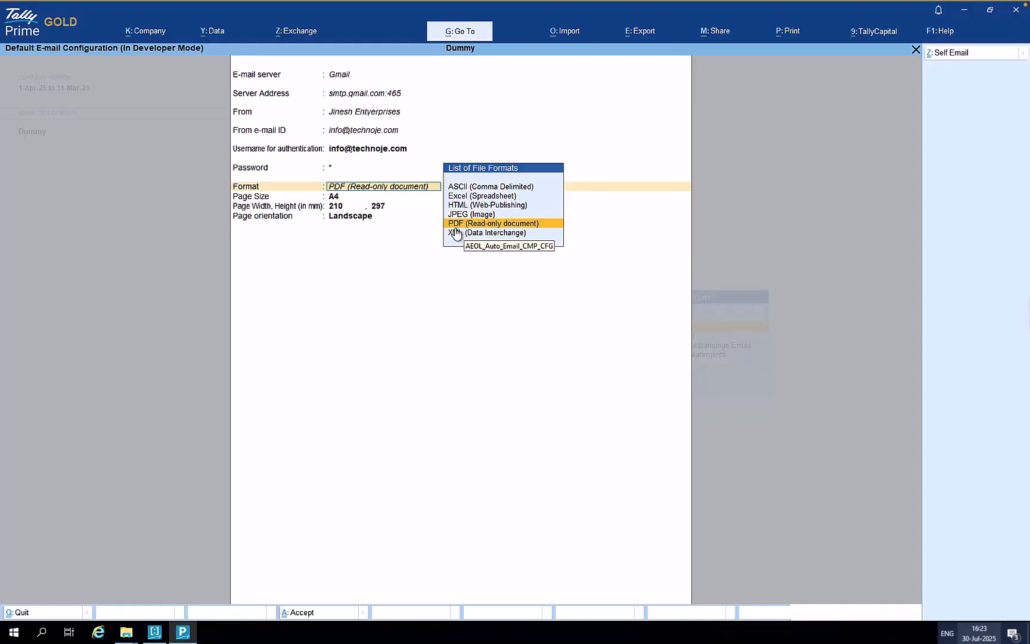
pyautogui.press('Return')
pyautogui.press('Return')
pyautogui.press('Return')
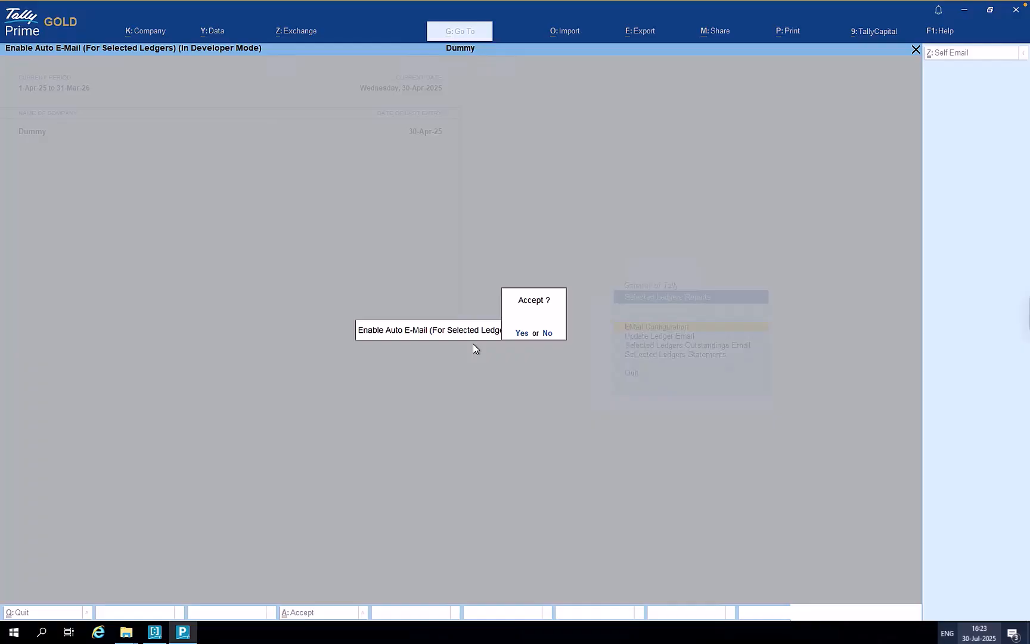
pyautogui.write('nn')
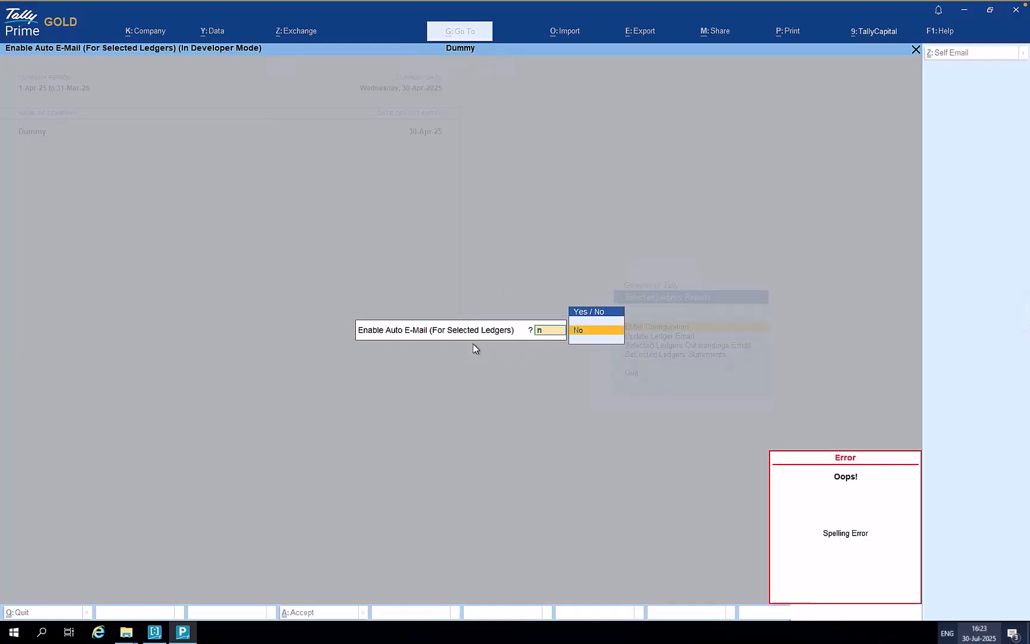
pyautogui.press('Return')
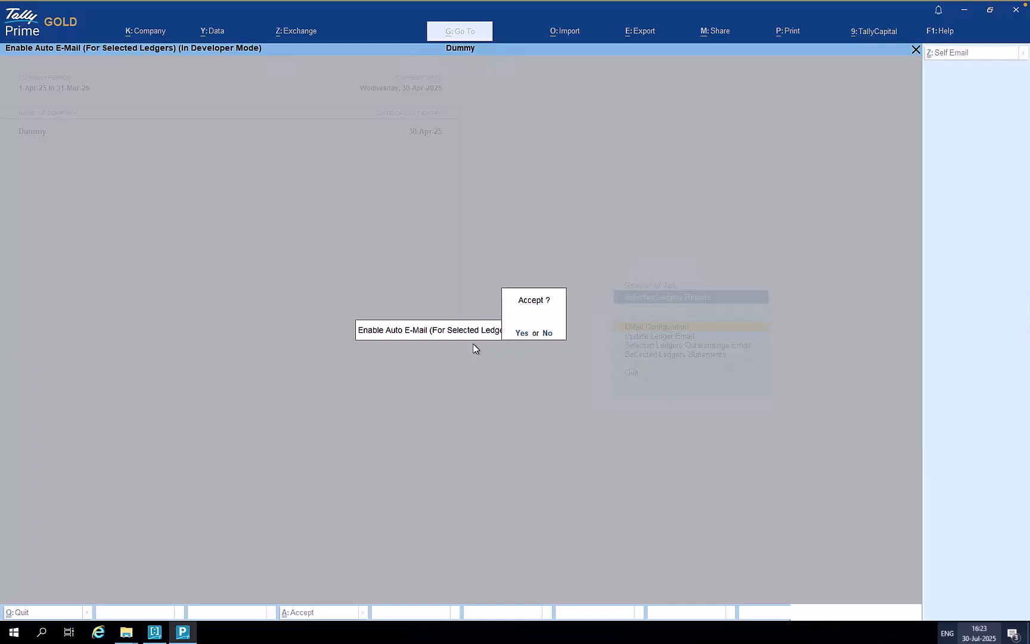
# - Save the e-mail settings and list Sundry Debtors ledgers missing e-mail addresses via Update Ledger Email
pyautogui.press('y')
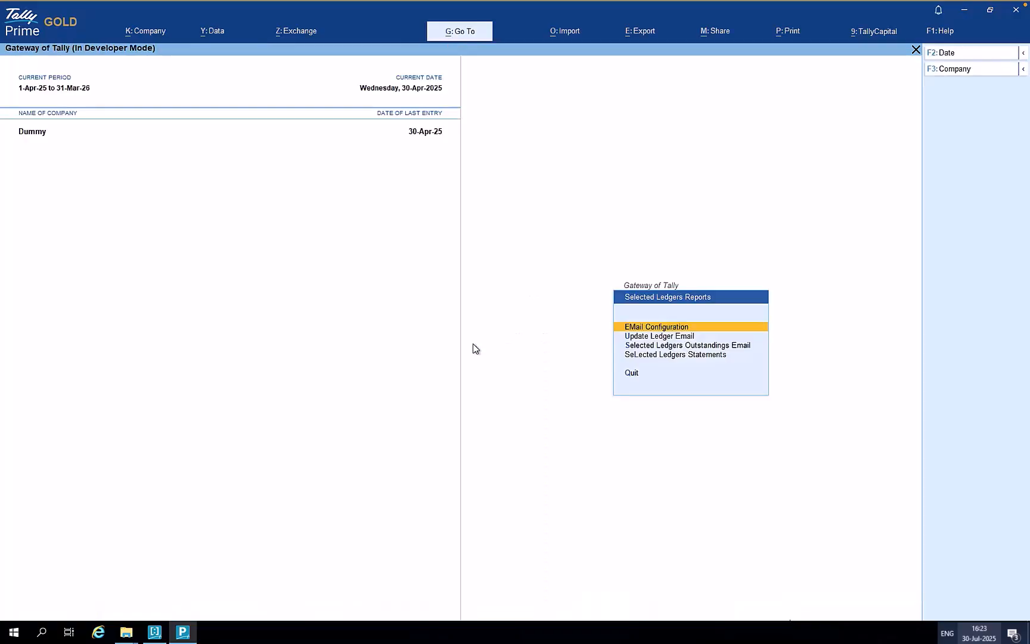
pyautogui.press('Down')
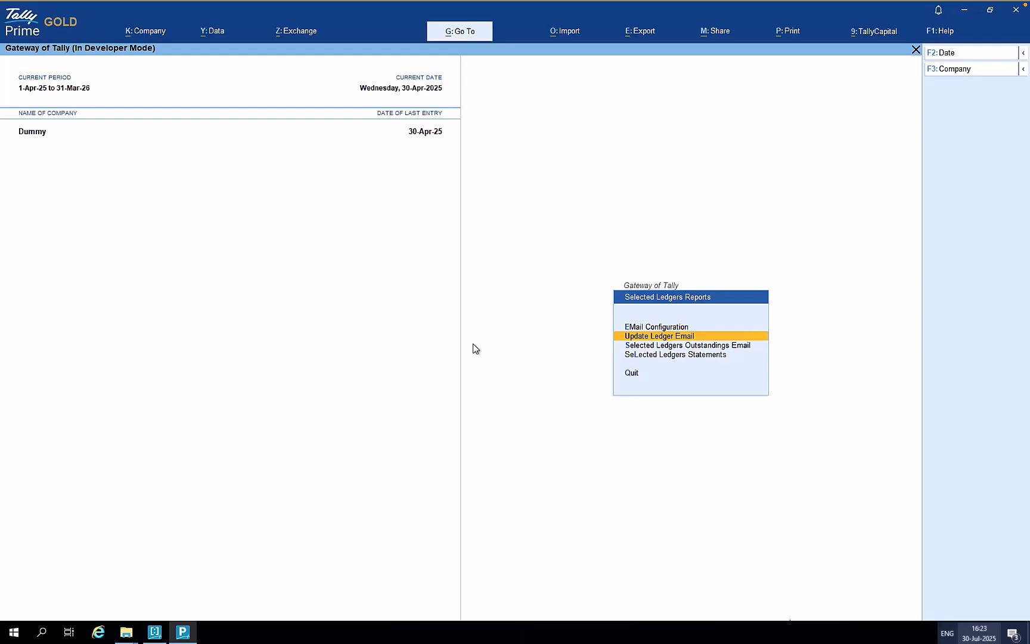
pyautogui.press('Return')
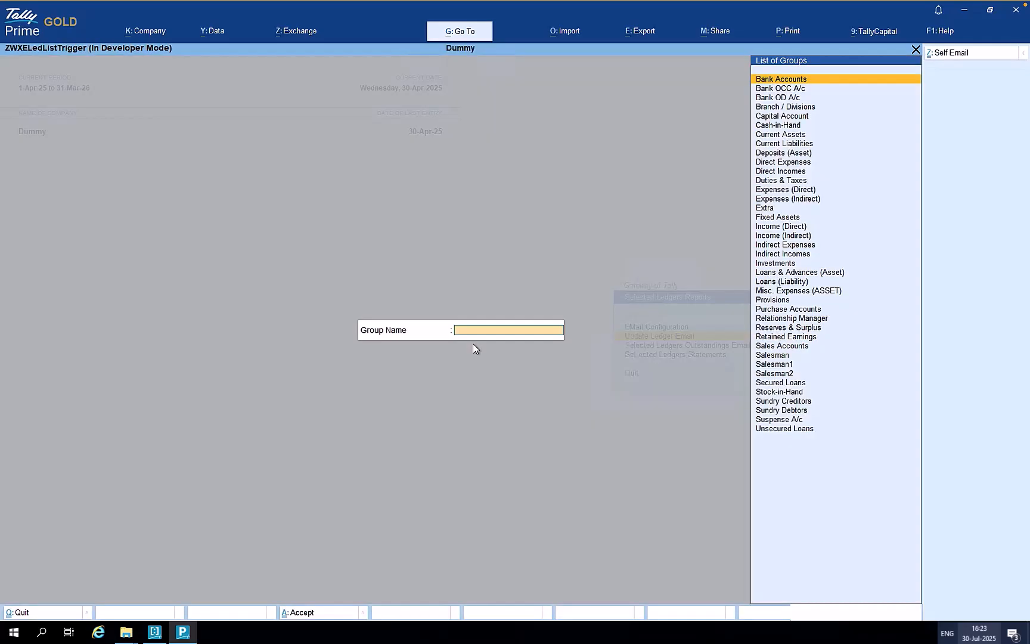
pyautogui.write('Sund')
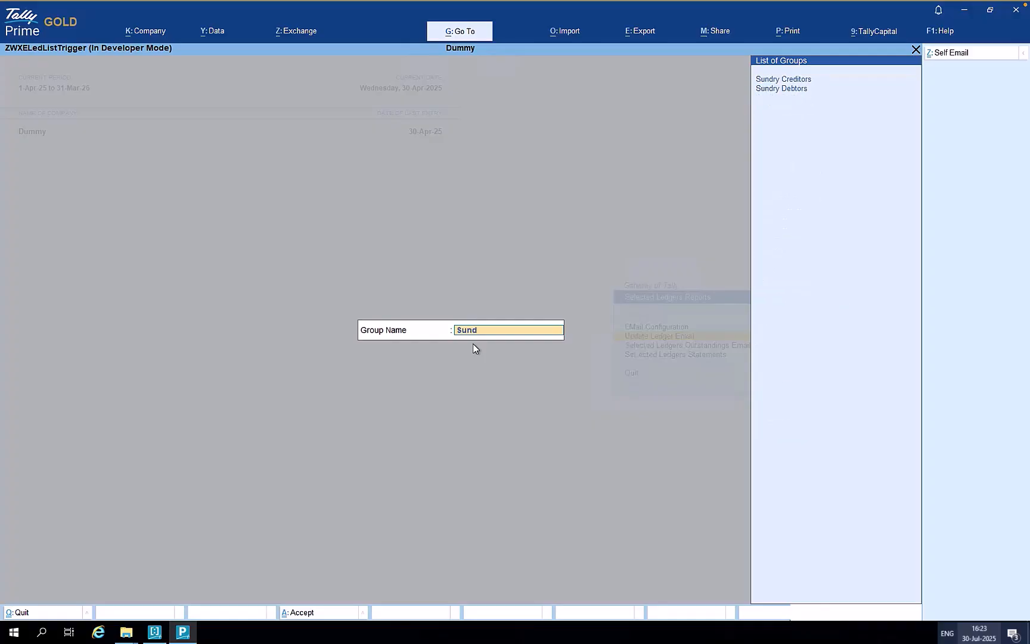
pyautogui.press('Down')
pyautogui.press('Return')
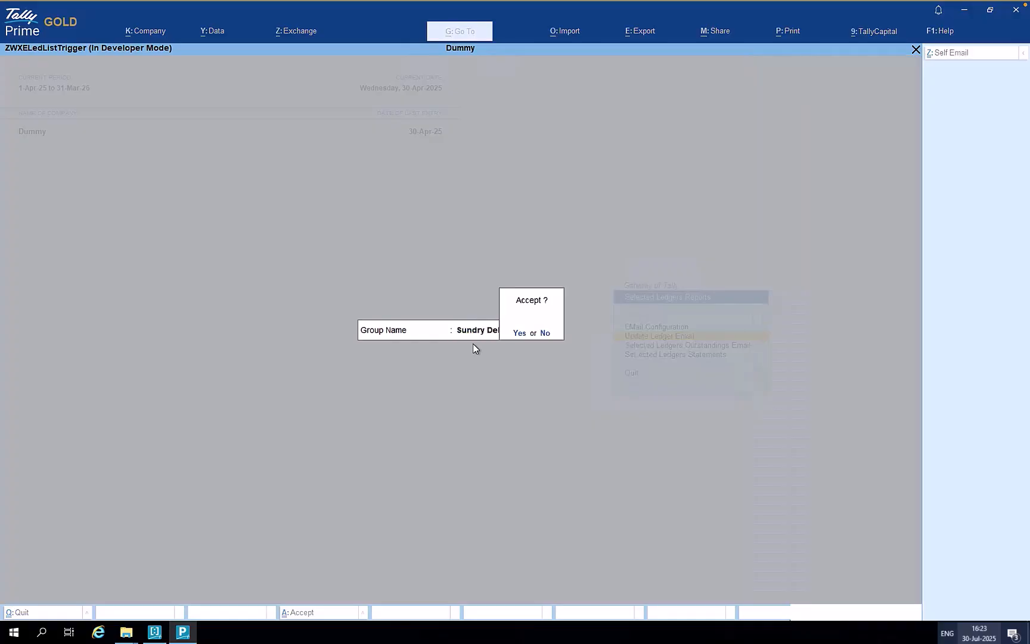
pyautogui.press('Return')
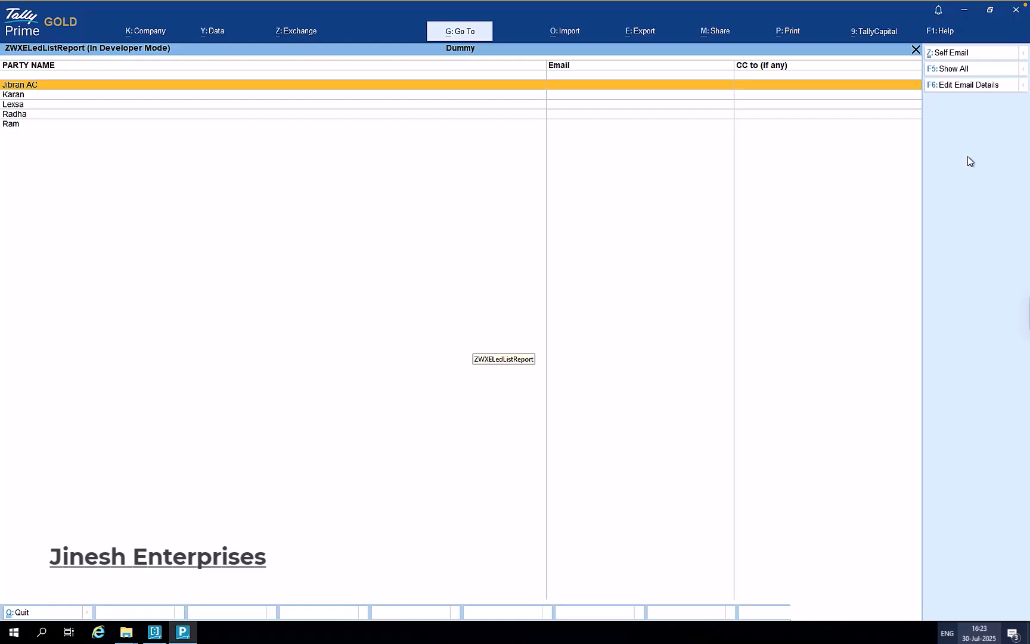
# - Show all parties' e-mail details and enter a sample e-mail address for the fifth party
pyautogui.click(953, 70)
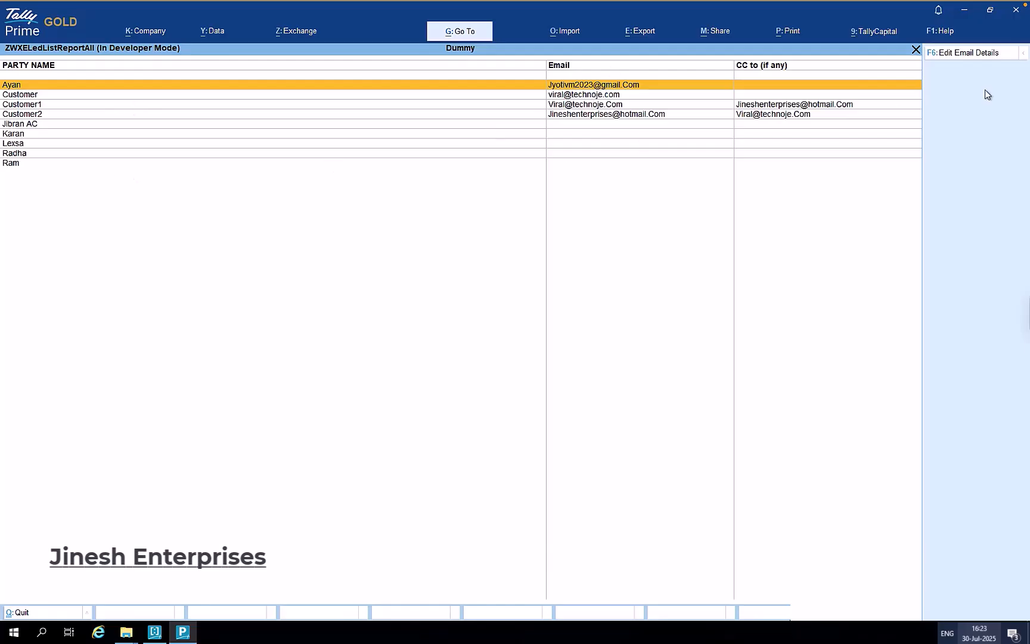
pyautogui.click(971, 53)
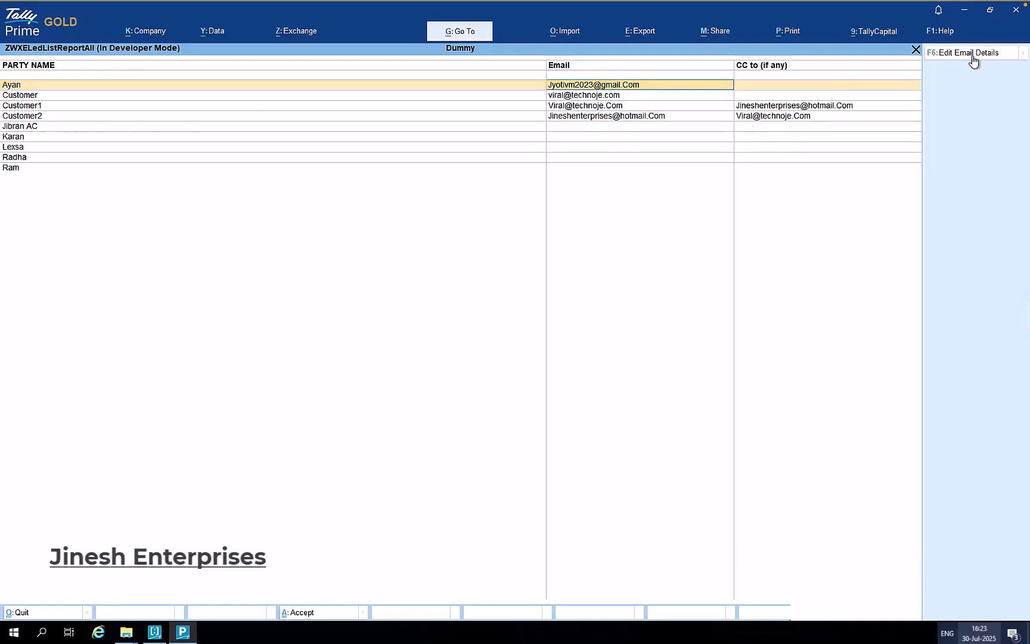
pyautogui.click(646, 129)
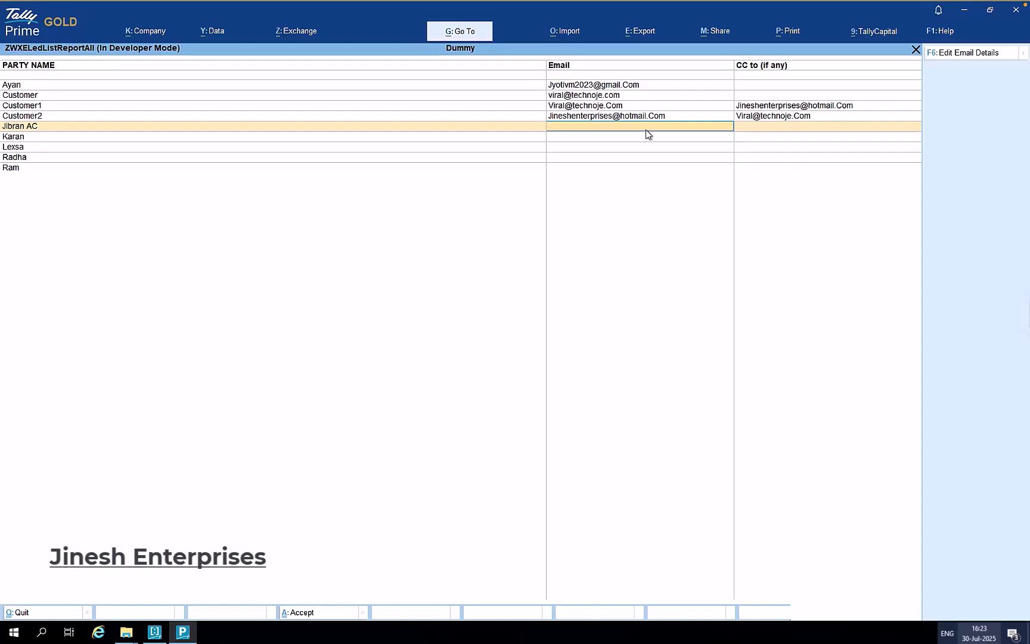
pyautogui.press('Return')
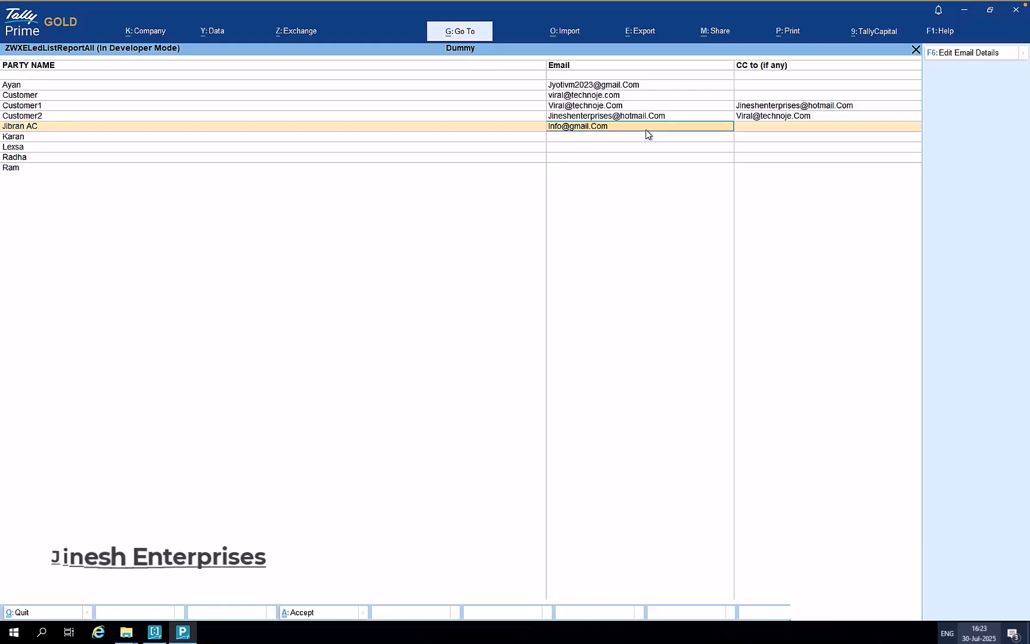
# - Clear that e-mail again, accept the unchanged list, and return to the reports menu
pyautogui.press('BackSpace')
pyautogui.press('space')
pyautogui.press('Return')
pyautogui.press('Return')
pyautogui.press('Return')
pyautogui.press('Return')
pyautogui.press('Return')
pyautogui.press('Return')
pyautogui.press('Return')
pyautogui.press('Return')
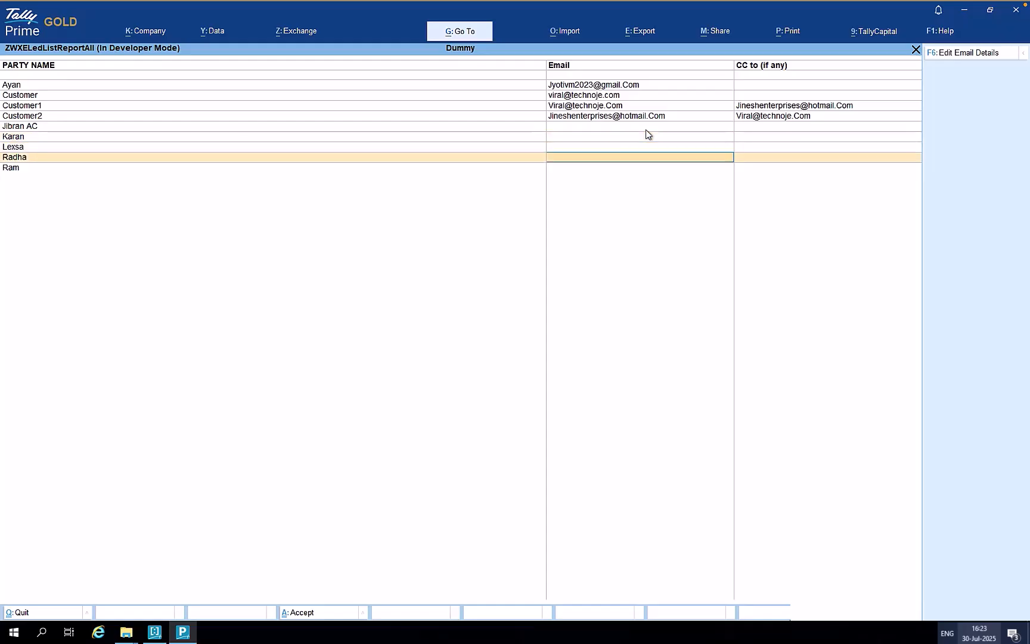
pyautogui.press('Return')
pyautogui.press('Return')
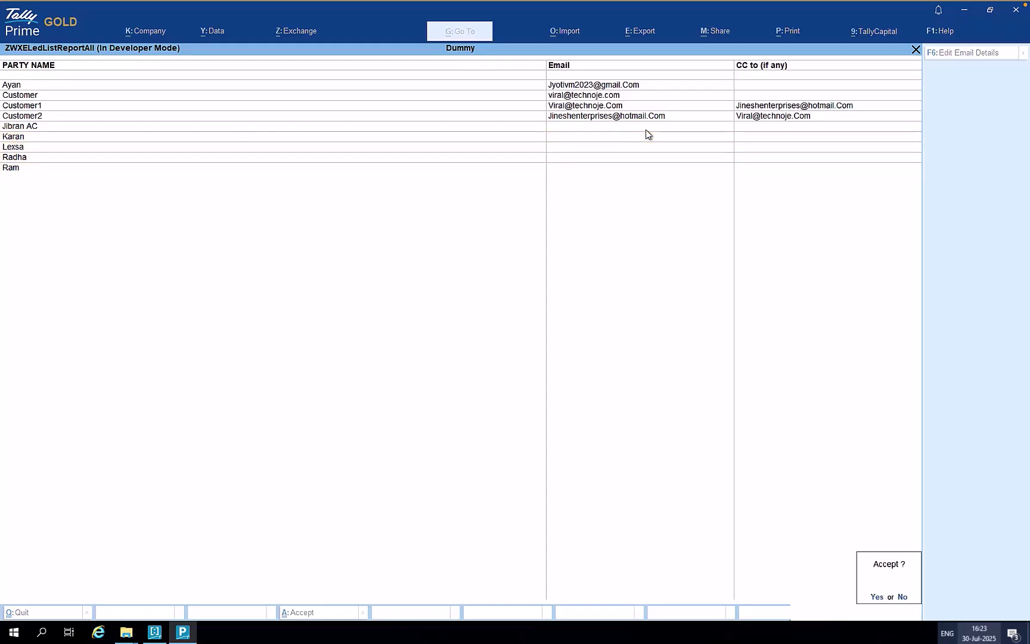
pyautogui.press('Return')
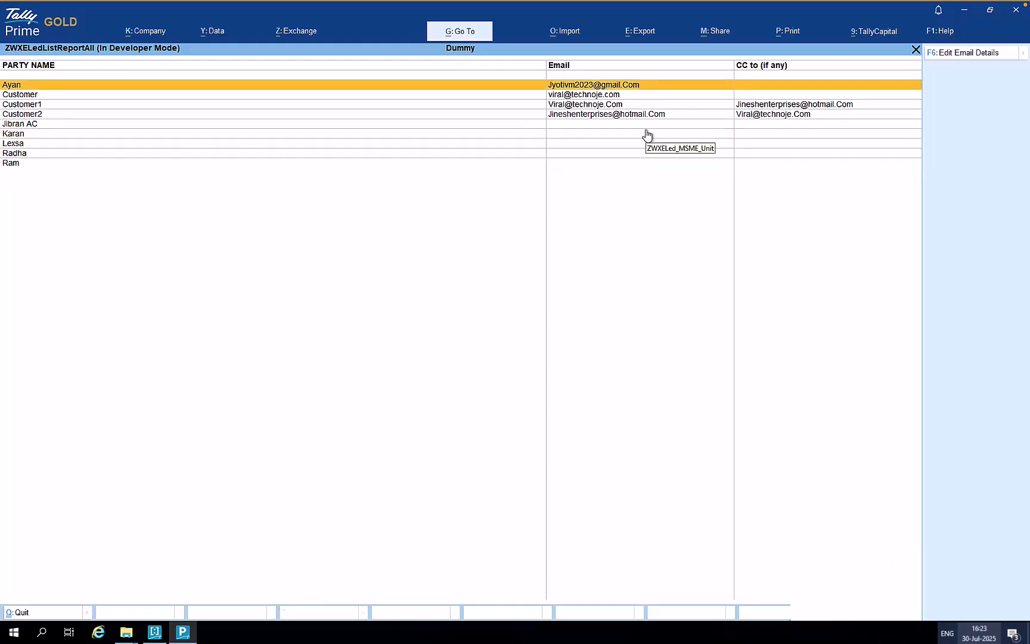
pyautogui.press('Escape')
pyautogui.press('Escape')
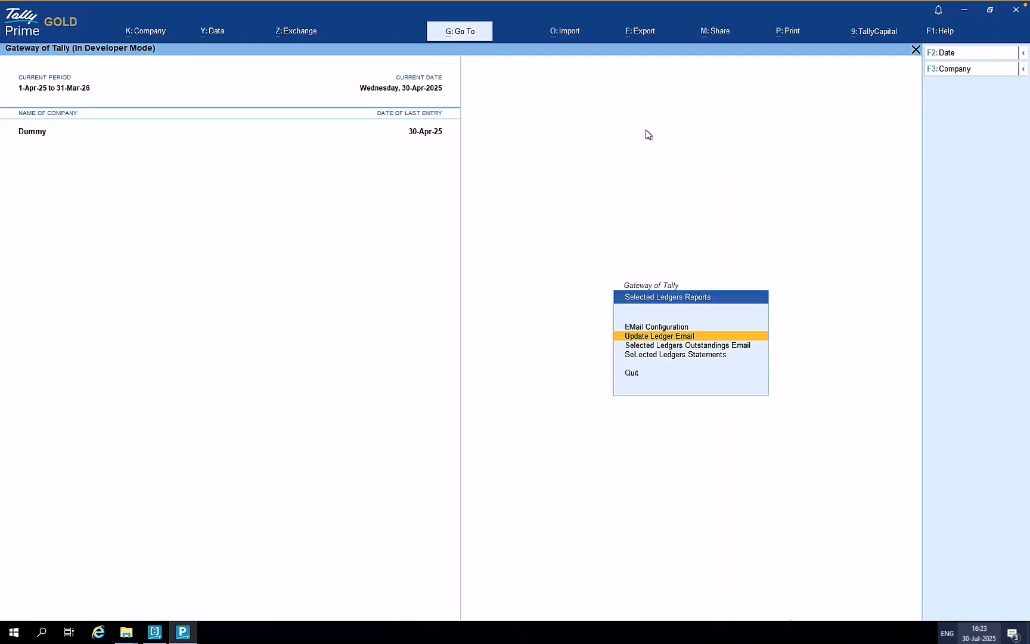
pyautogui.press('Escape')
# - Open the Salesman ledger in Alter > Ledger and set Provide Contact Details to Yes
pyautogui.press('Down')
pyautogui.press('Return')
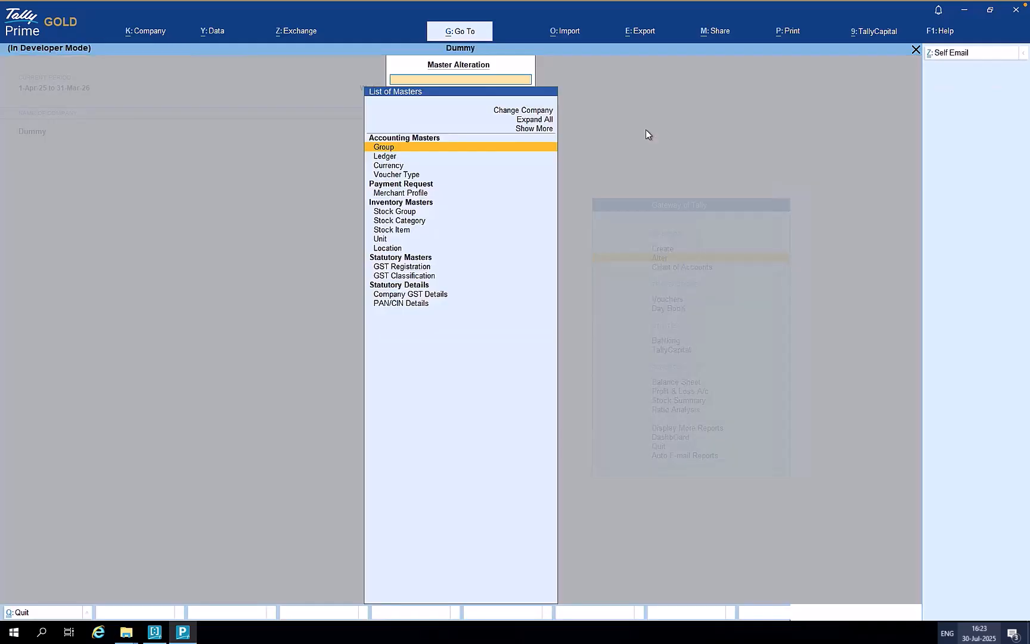
pyautogui.press('Down')
pyautogui.press('Down')
pyautogui.press('Up')
pyautogui.press('Return')
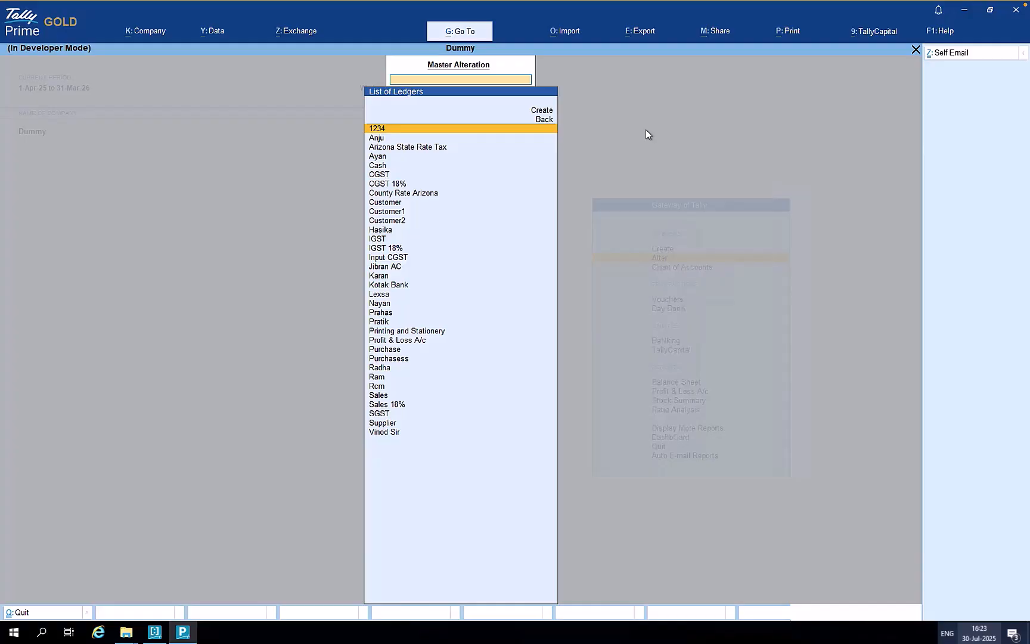
pyautogui.press('Down')
pyautogui.press('Return')
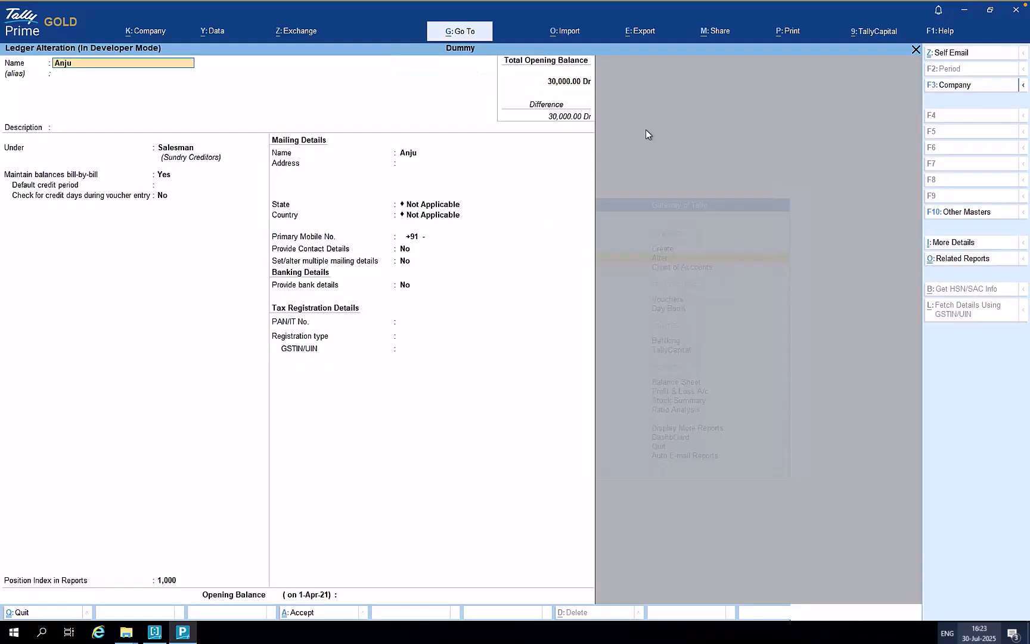
pyautogui.click(424, 253)
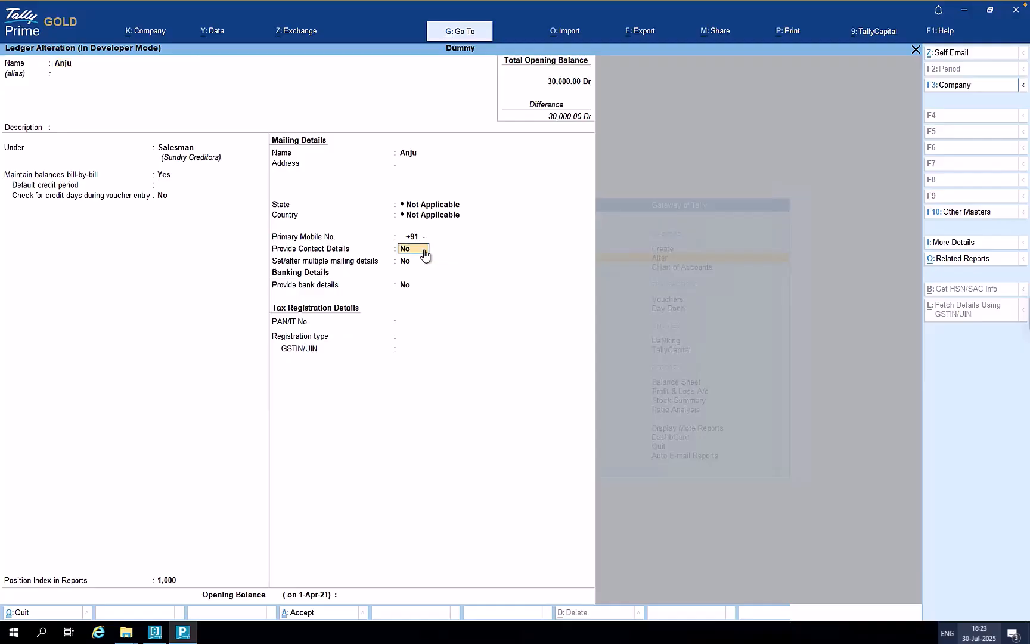
pyautogui.press('y')
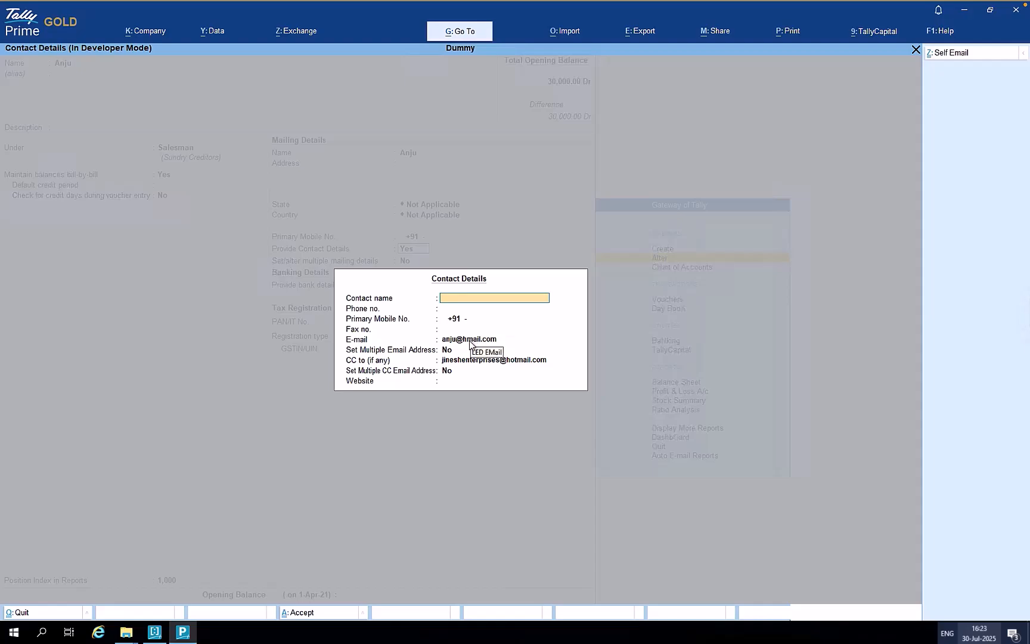
# - Turn on Set Multiple Email Address to view the ledger's additional e-mail address list
pyautogui.click(469, 340)
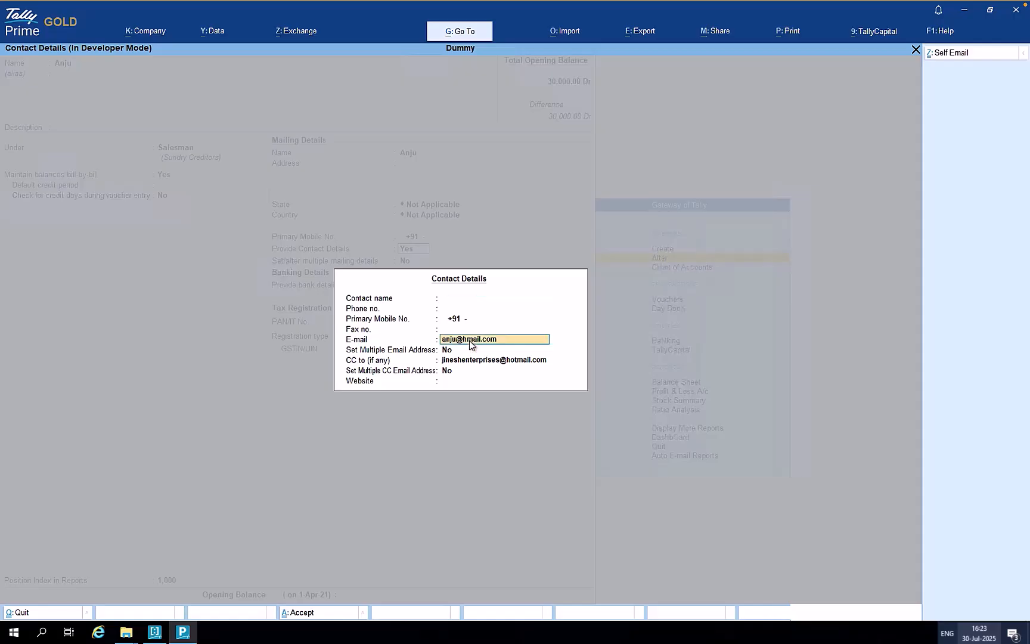
pyautogui.press('Return')
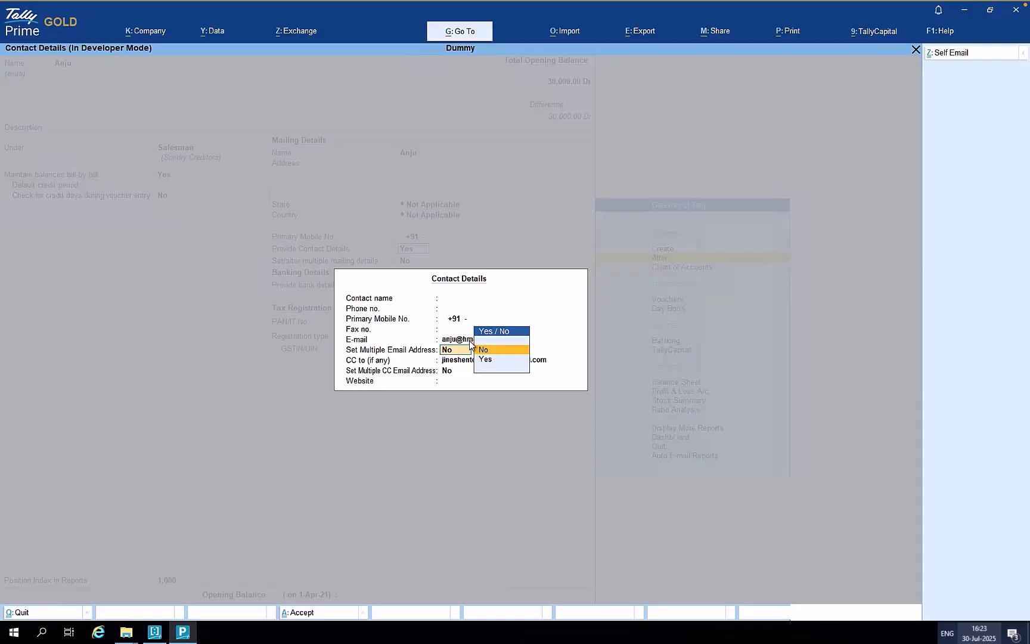
pyautogui.press('Down')
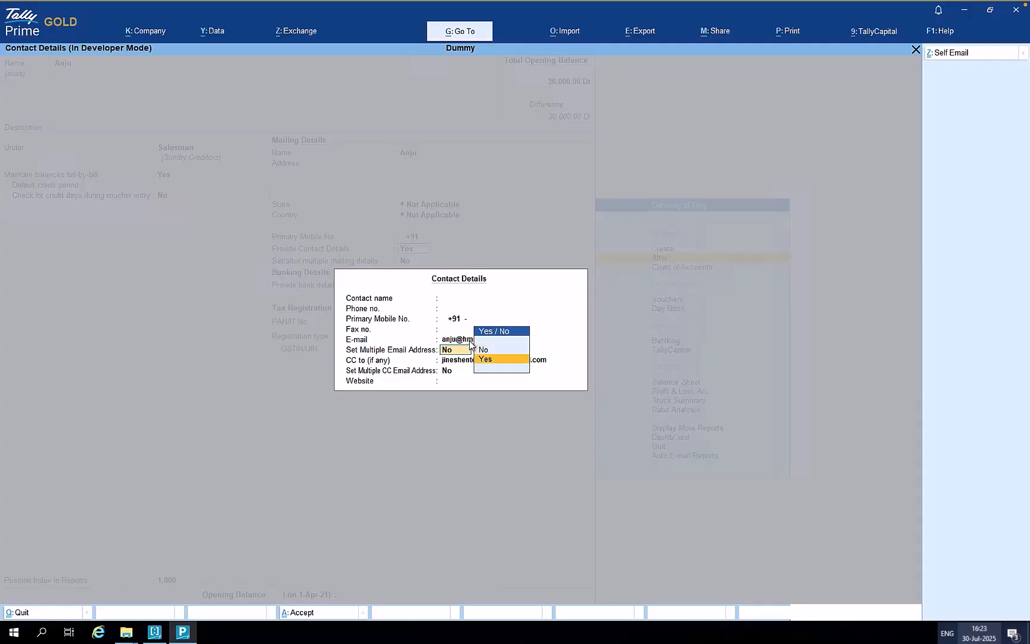
pyautogui.press('Return')
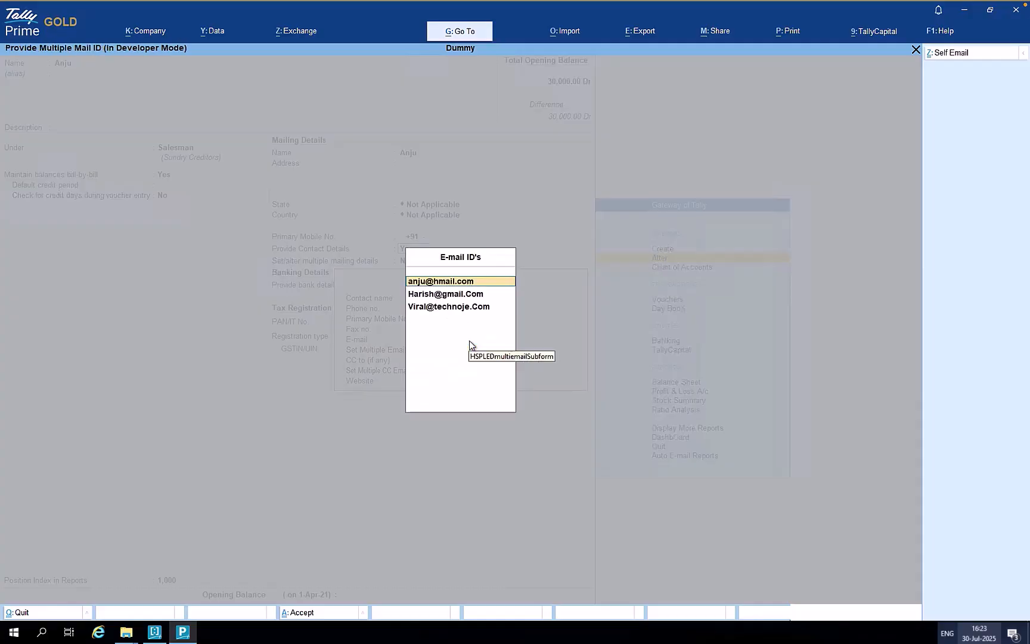
pyautogui.press('Down')
pyautogui.press('Down')
pyautogui.press('Down')
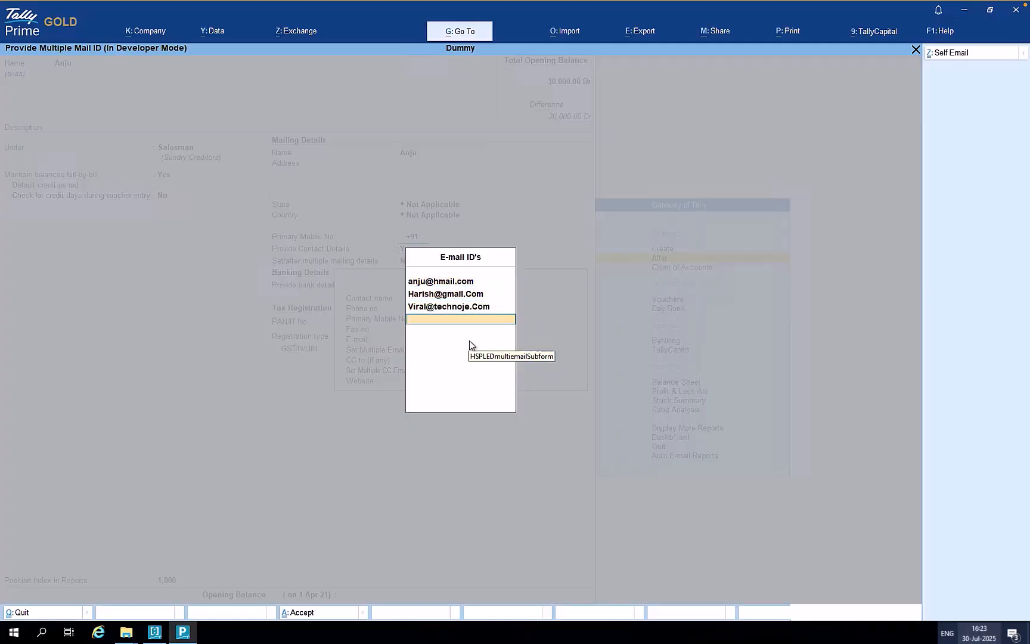
pyautogui.press('Escape')
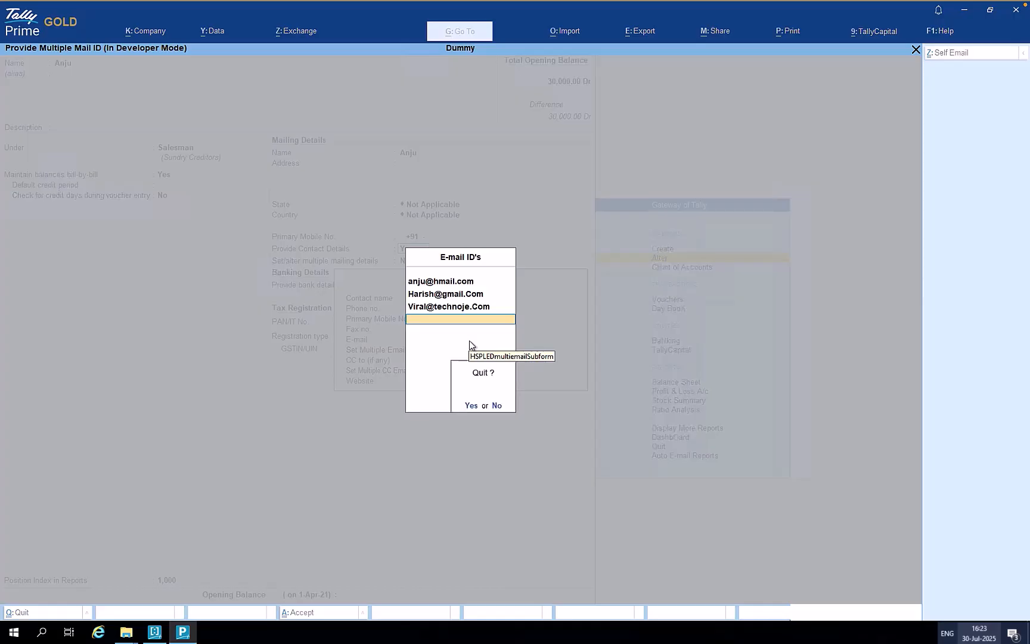
pyautogui.press('Return')
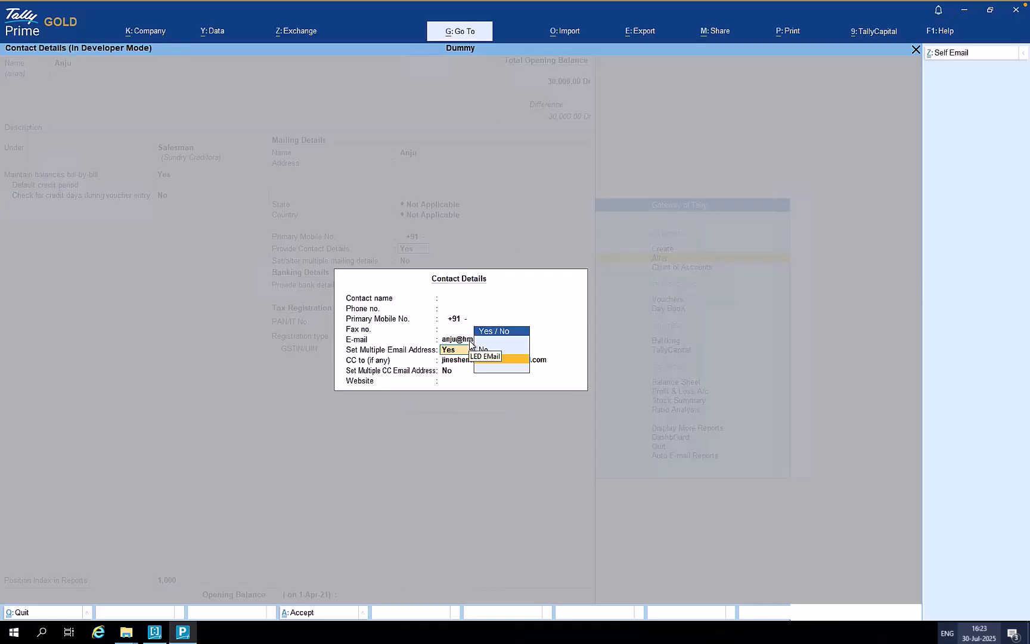
pyautogui.press('Return')
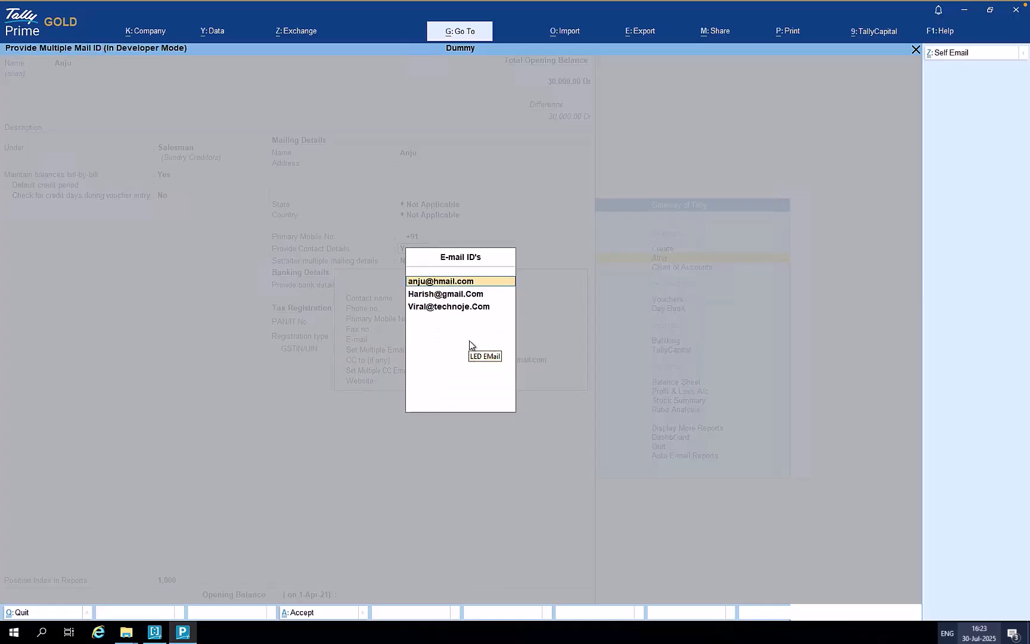
pyautogui.press('BackSpace')
pyautogui.press('Escape')
pyautogui.press('Return')
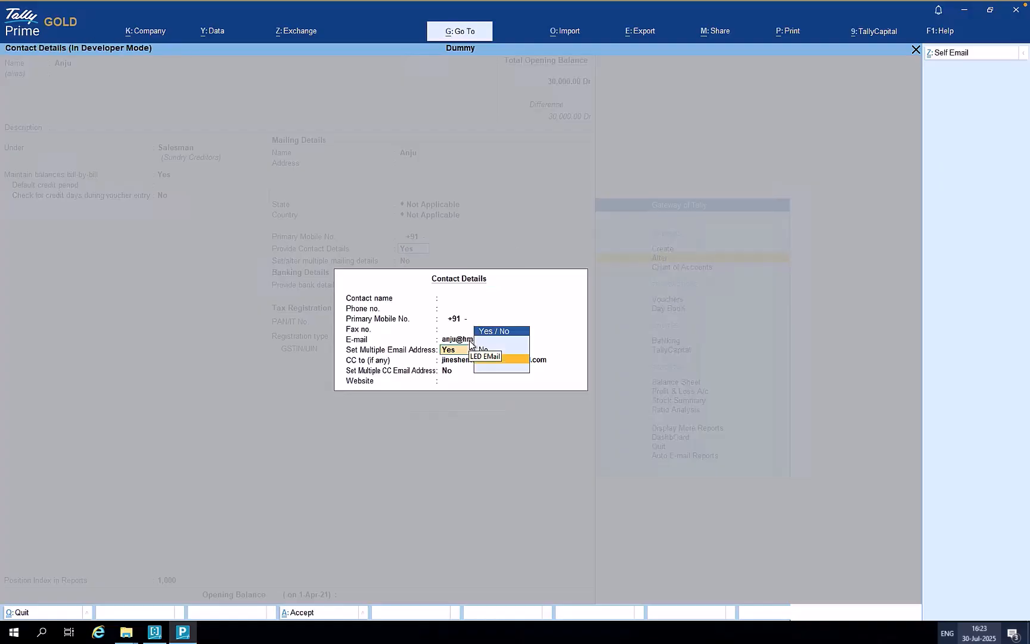
# - Revert multiple e-mail addresses to No, pass the CC field, and close the ledger alteration
pyautogui.press('Down')
pyautogui.press('Return')
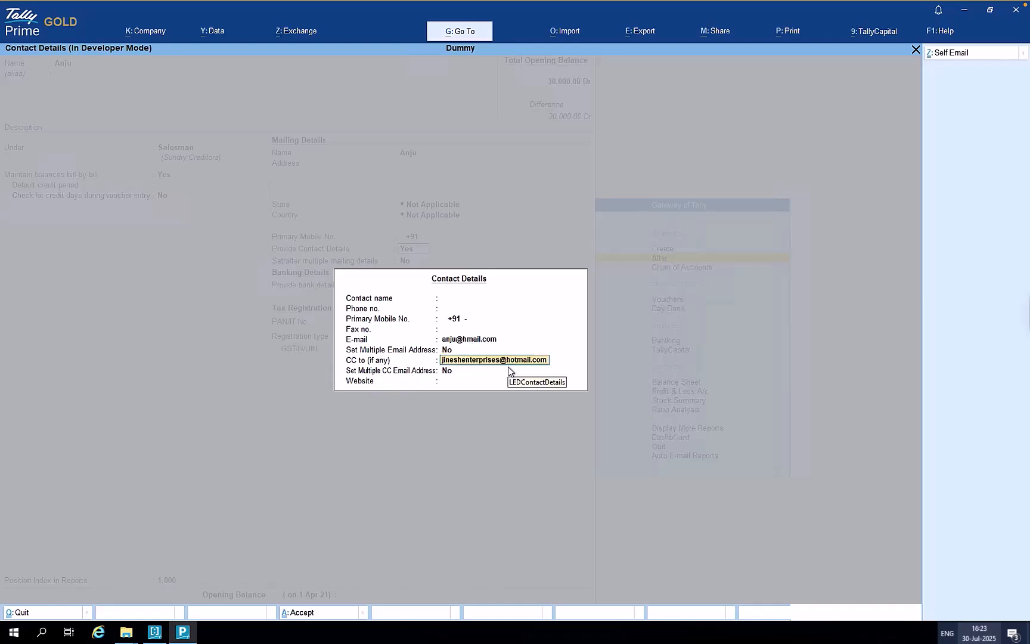
pyautogui.press('Return')
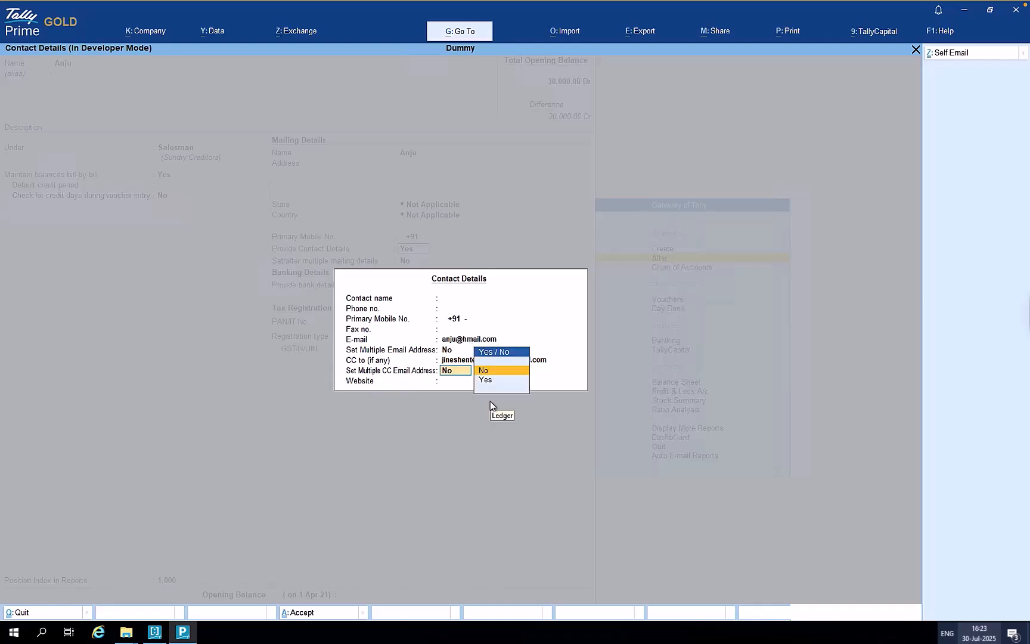
pyautogui.press('Down')
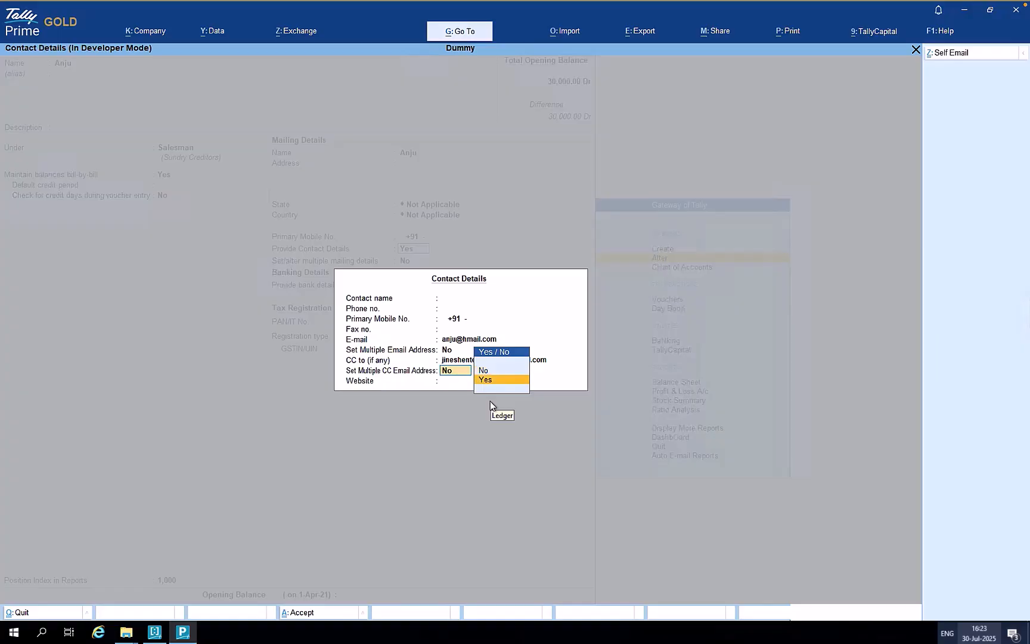
pyautogui.press('Escape')
pyautogui.press('y')
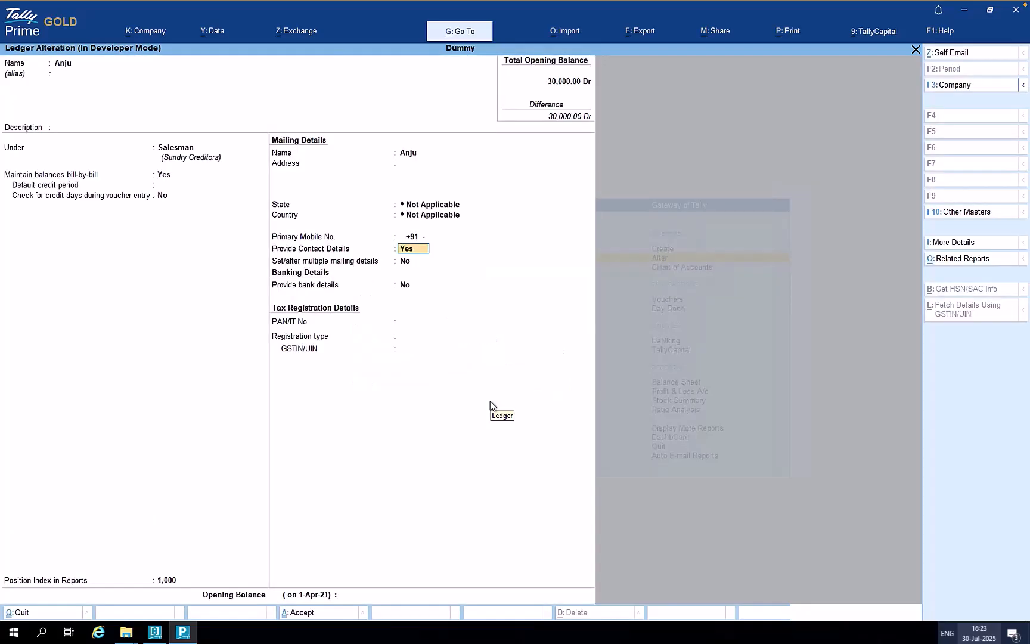
pyautogui.press('Escape')
# - Open the Sales Register from Auto E-mail Reports and drill into April's sales vouchers
pyautogui.press('y')
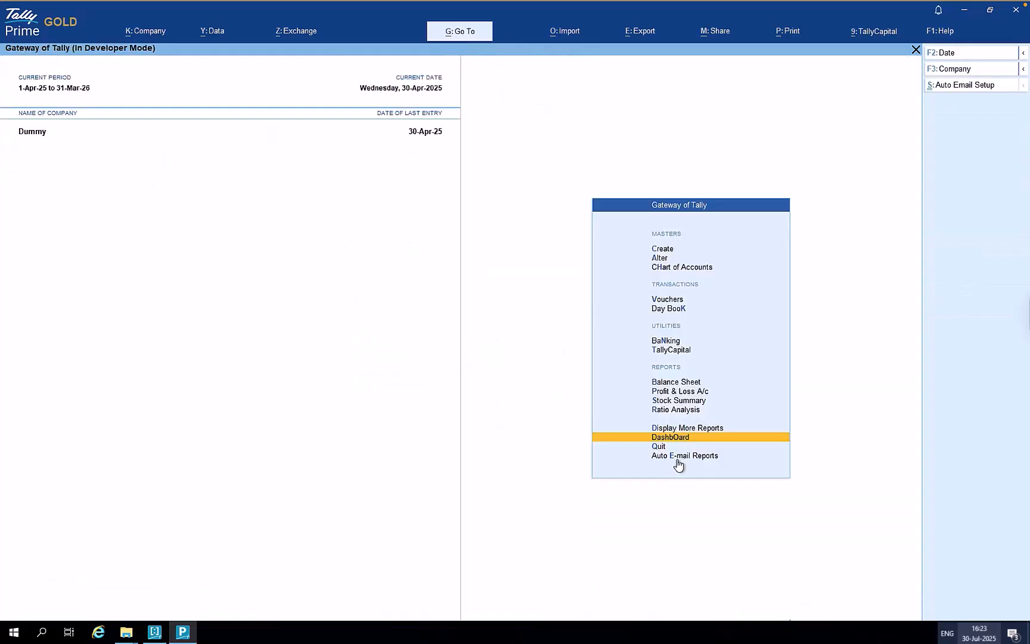
pyautogui.click(678, 458)
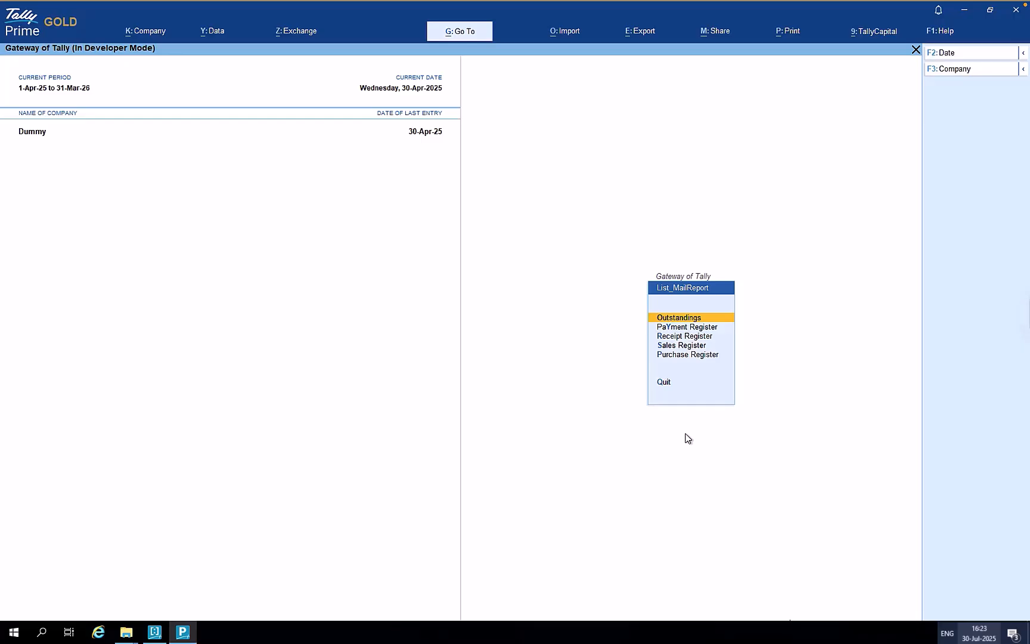
pyautogui.click(691, 348)
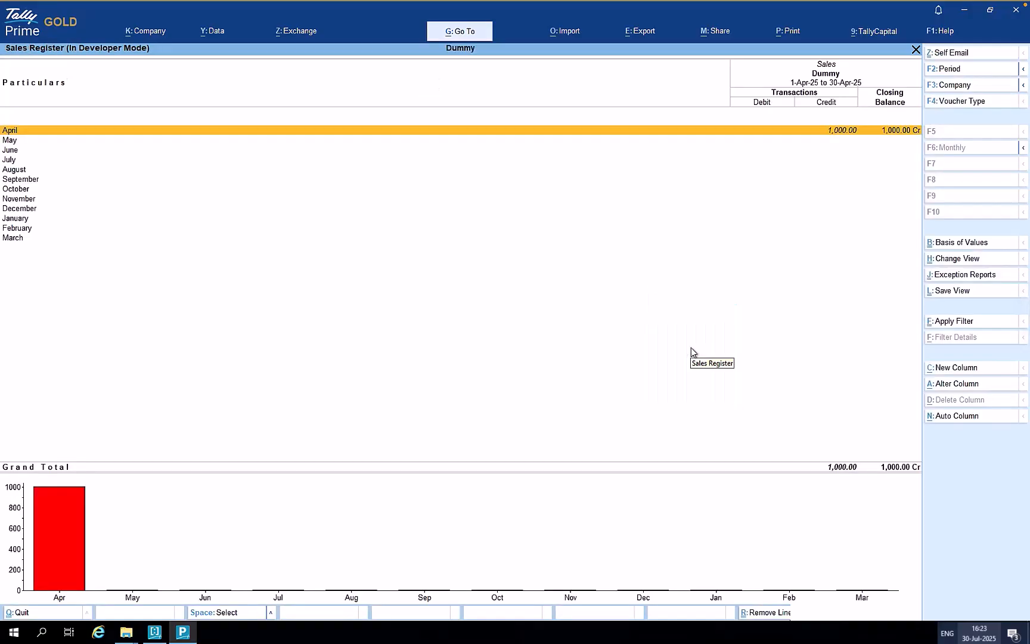
pyautogui.press('Return')
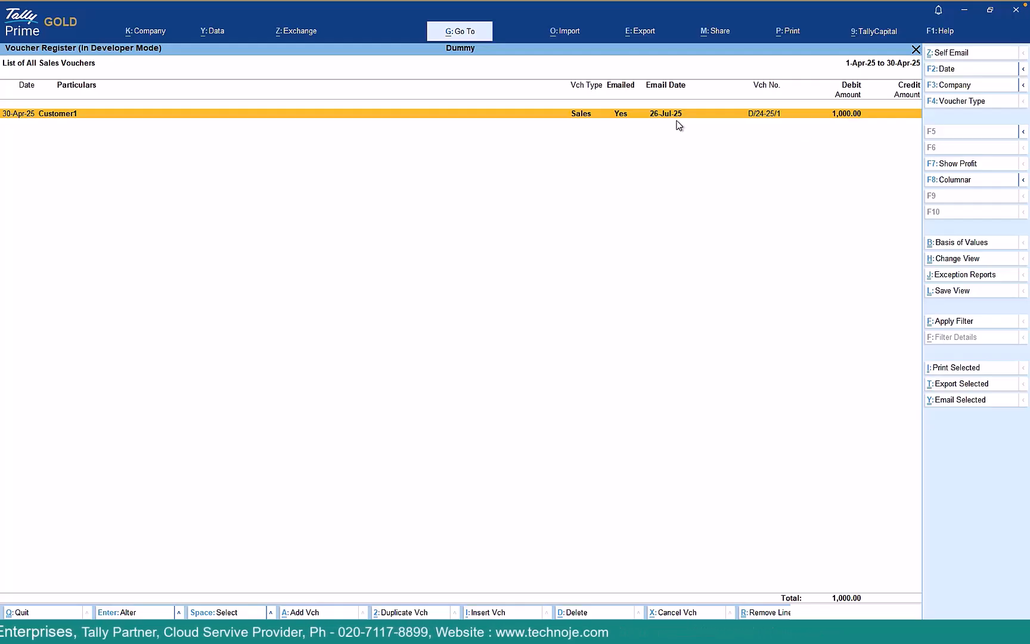
# - Mark the Customer1 sales voucher and e-mail it as one copy with preview set to No
pyautogui.press('space')
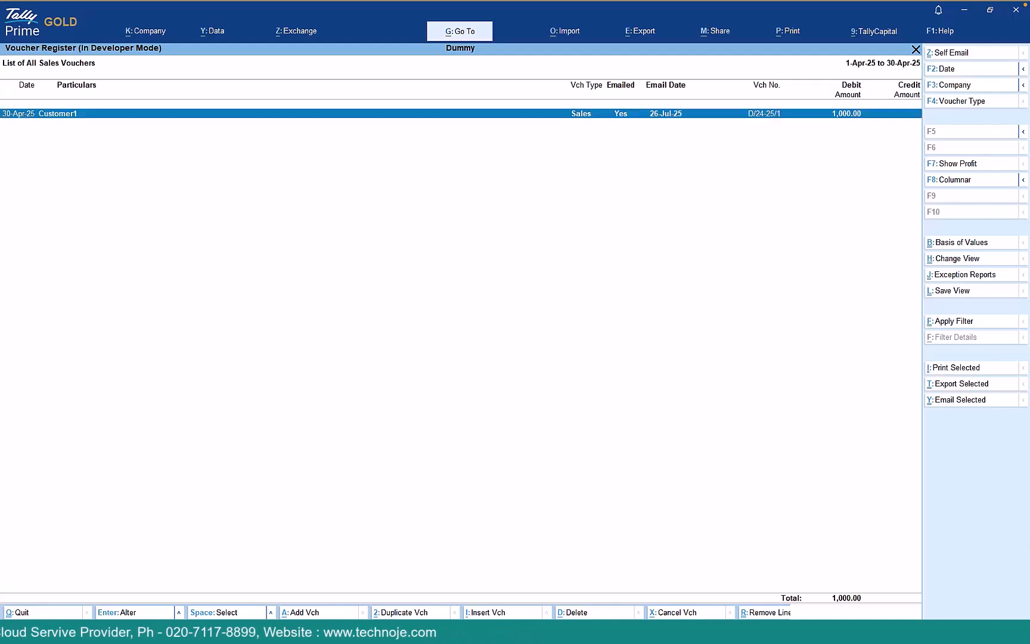
pyautogui.click(978, 406)
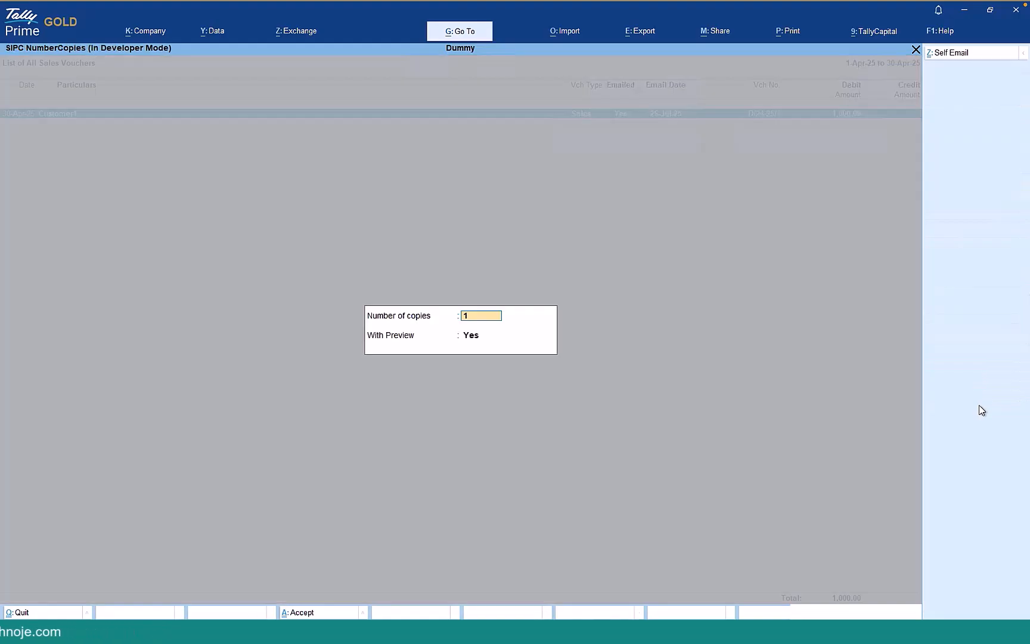
pyautogui.press('Return')
pyautogui.press('Up')
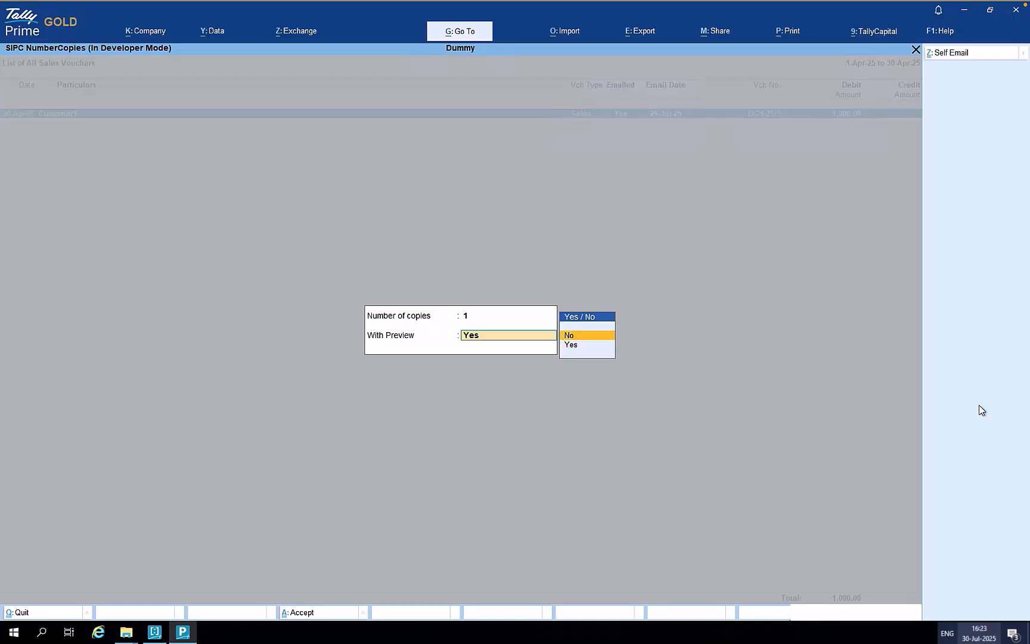
pyautogui.press('Return')
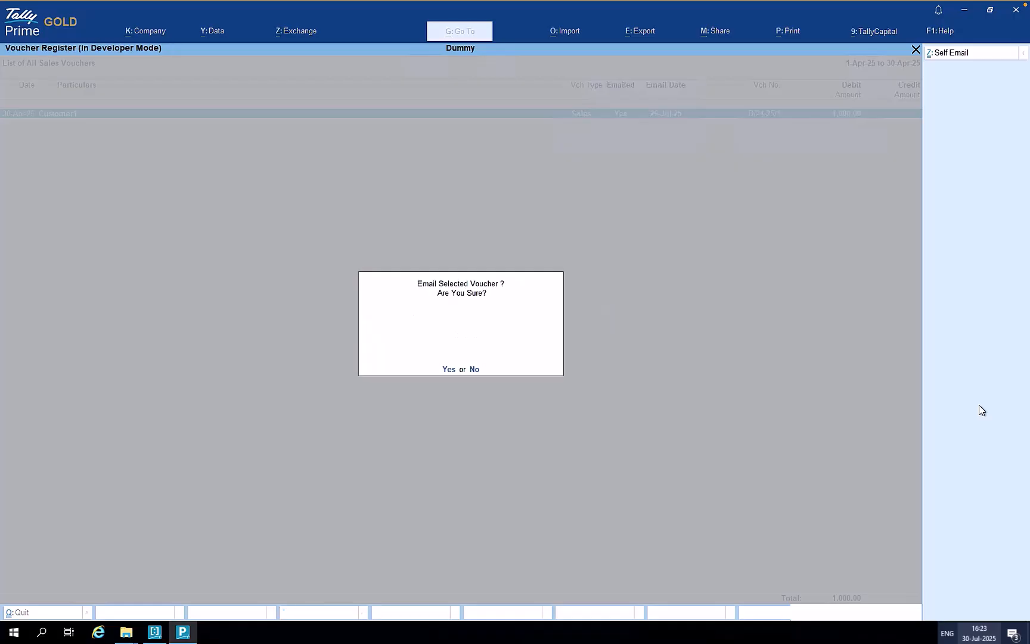
pyautogui.press('Return')
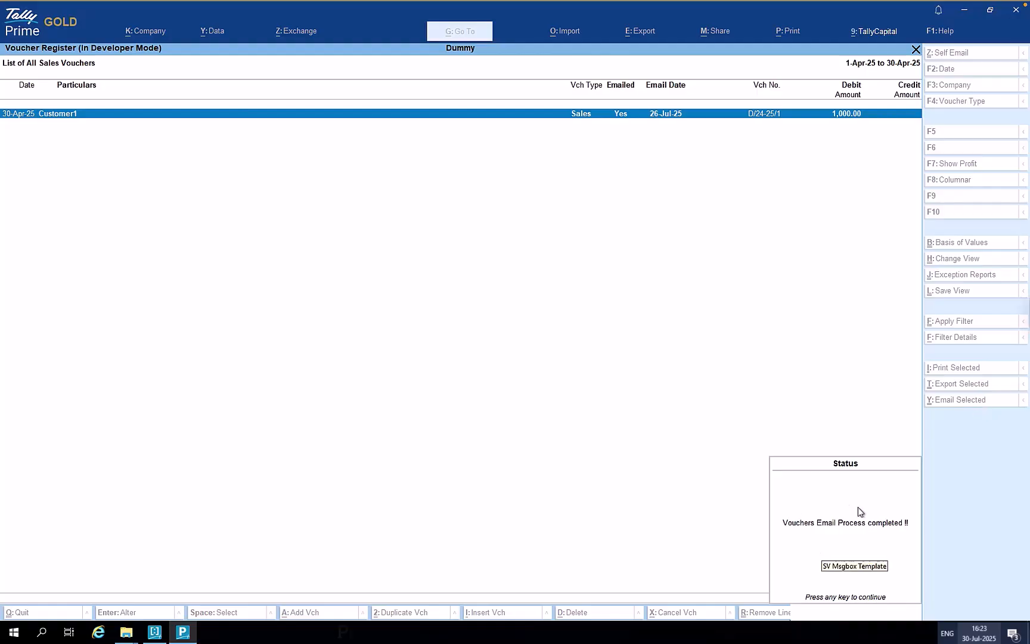
pyautogui.click(880, 599)
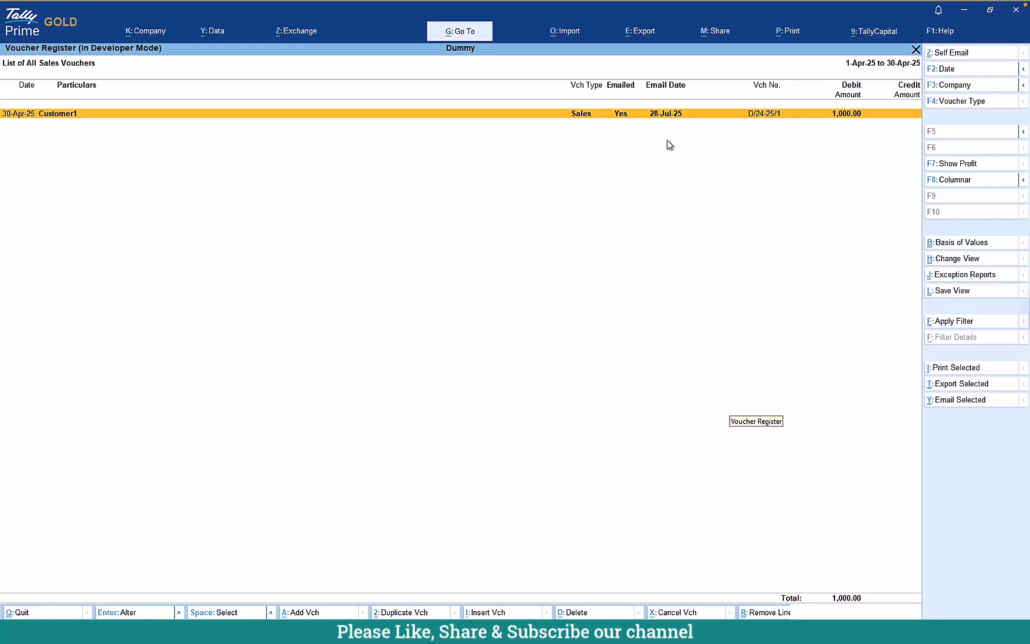
# - Open Outstandings > Bills Receivable for April and select all pending bills with Ctrl+Space
pyautogui.press('Escape')
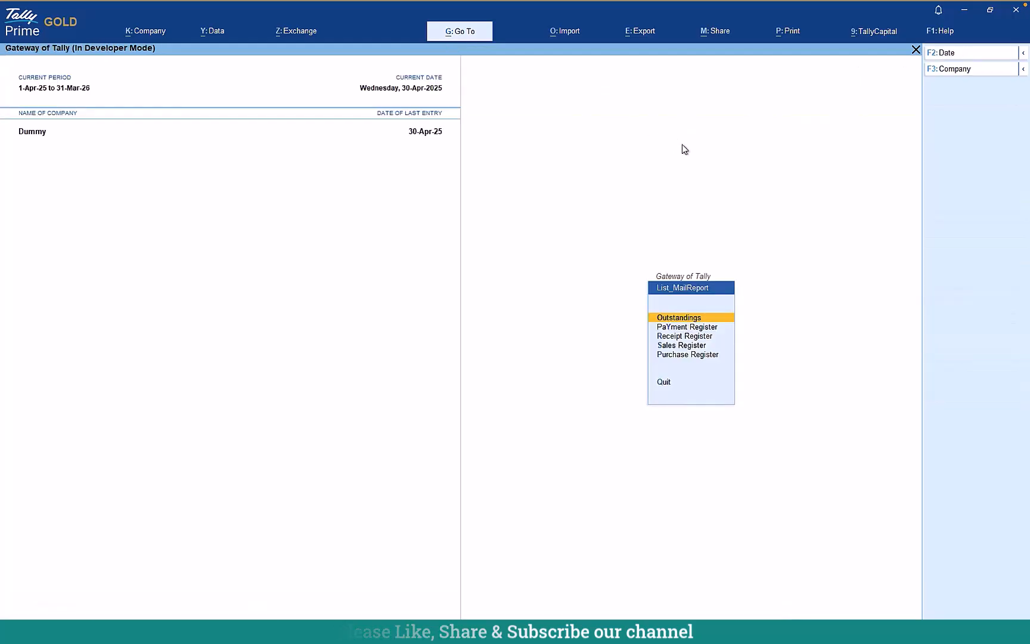
pyautogui.press('Return')
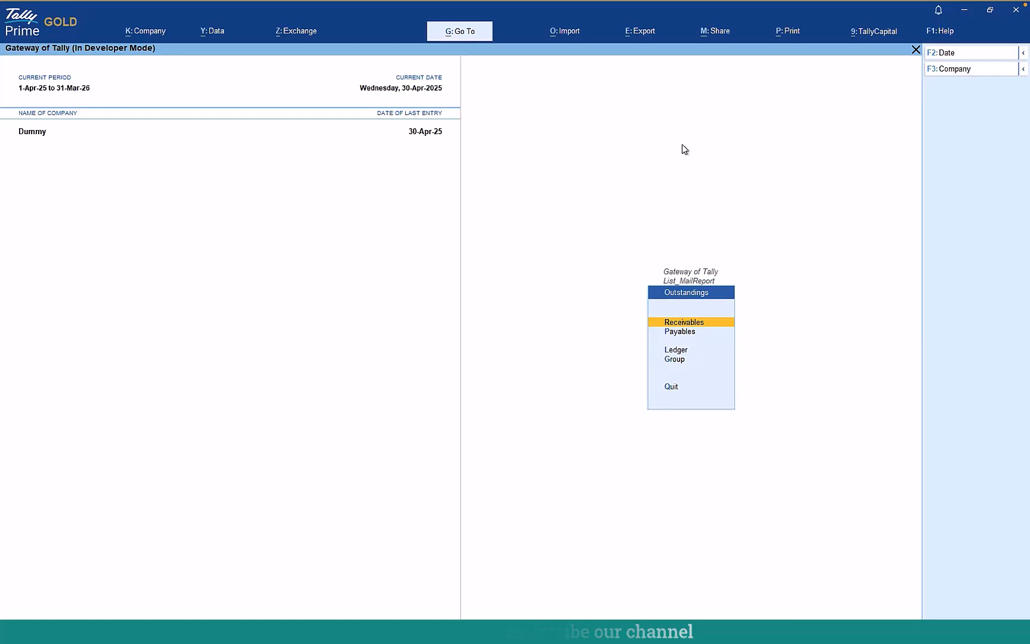
pyautogui.press('Return')
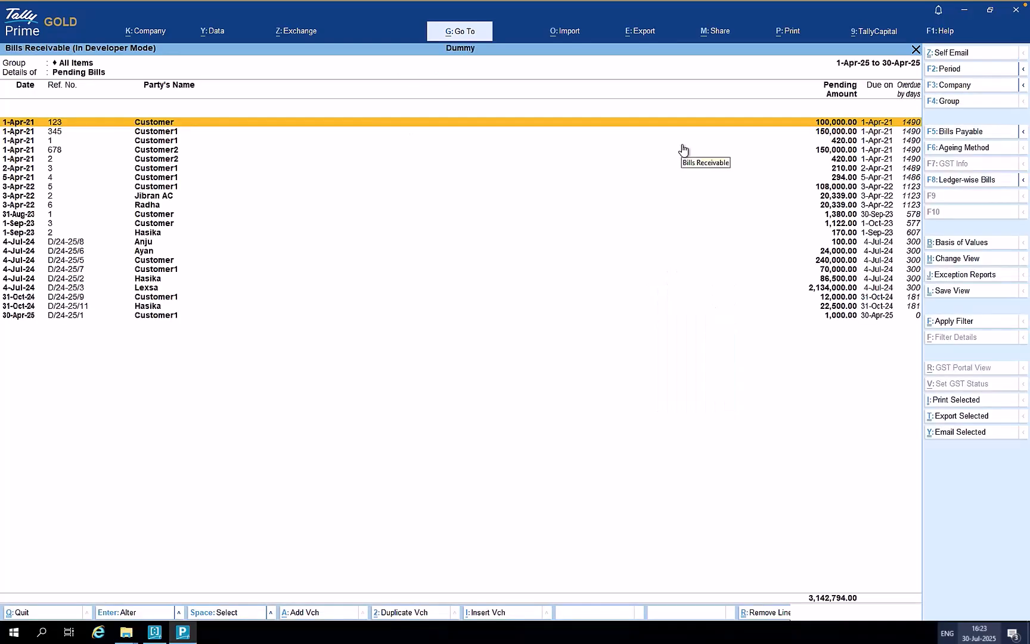
pyautogui.press('Down')
pyautogui.press('Up')
pyautogui.hotkey('ctrl', 'space')
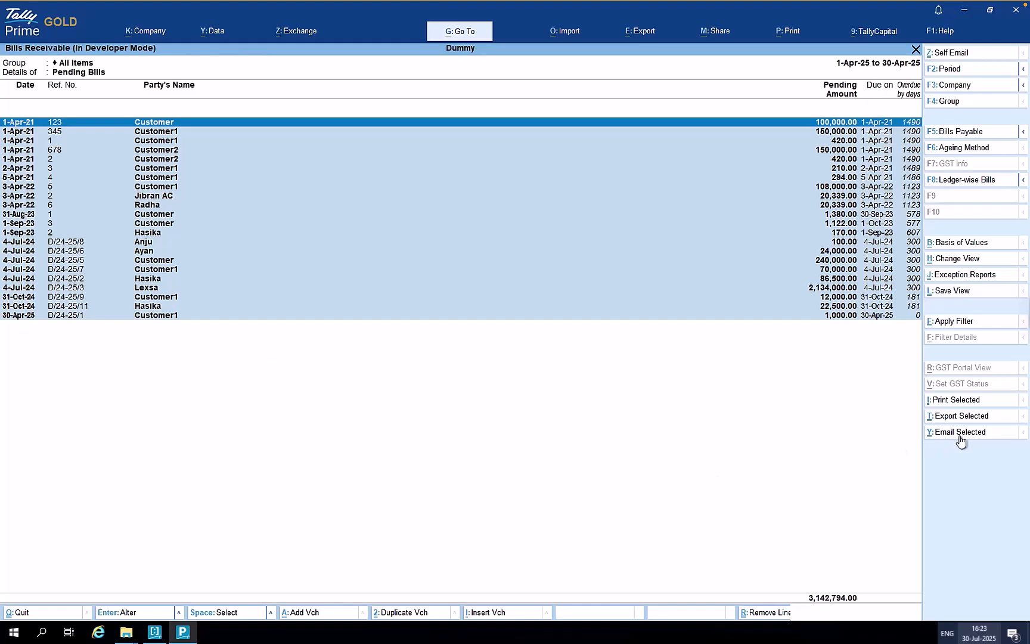
# - Clear the selection and mark the first two bills, bill 678 for Customer2 and bill 1 for Customer1
pyautogui.hotkey('ctrl', 'space')
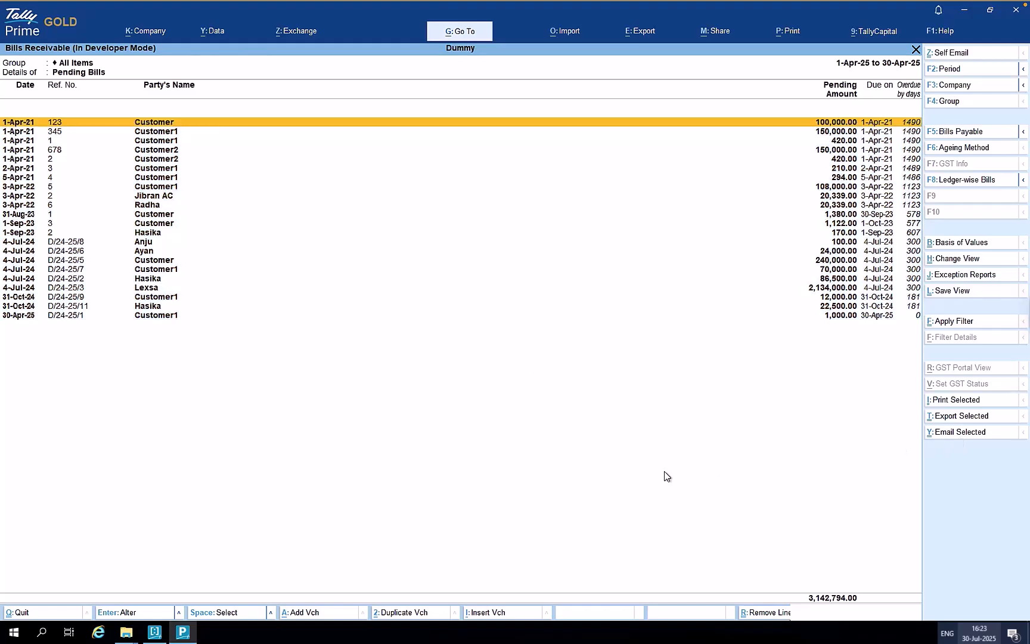
pyautogui.press('space')
pyautogui.press('Down')
pyautogui.press('space')
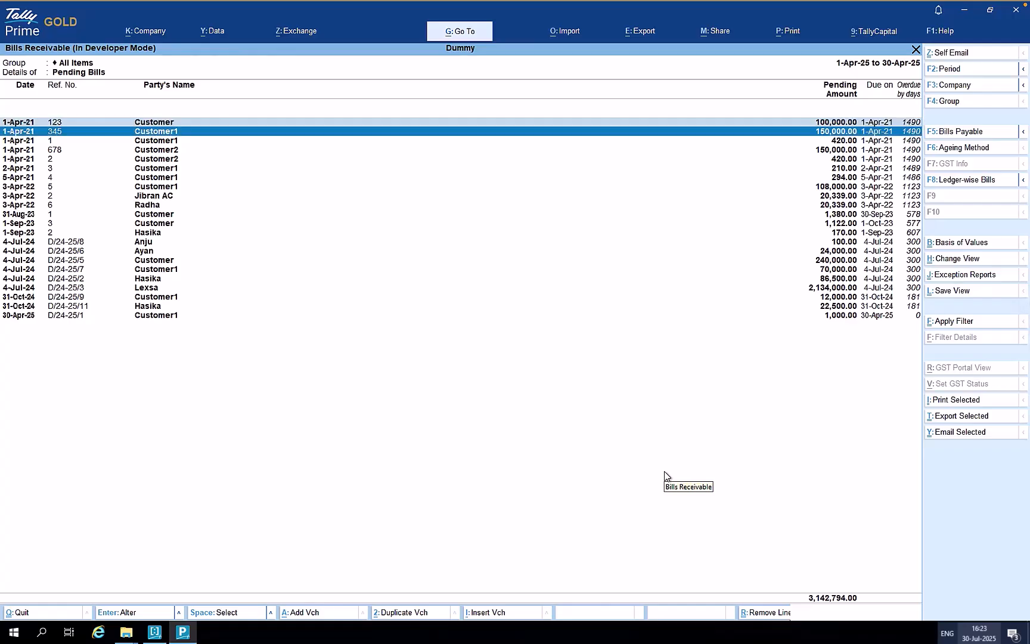
pyautogui.press('Down')
pyautogui.press('Down')
pyautogui.press('space')
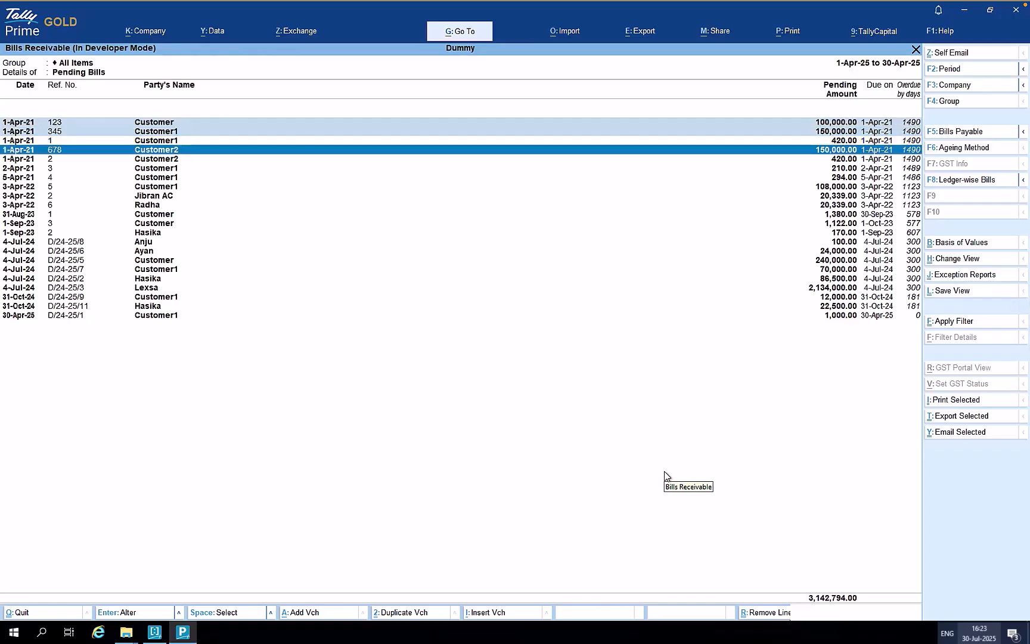
pyautogui.press('Up')
pyautogui.press('space')
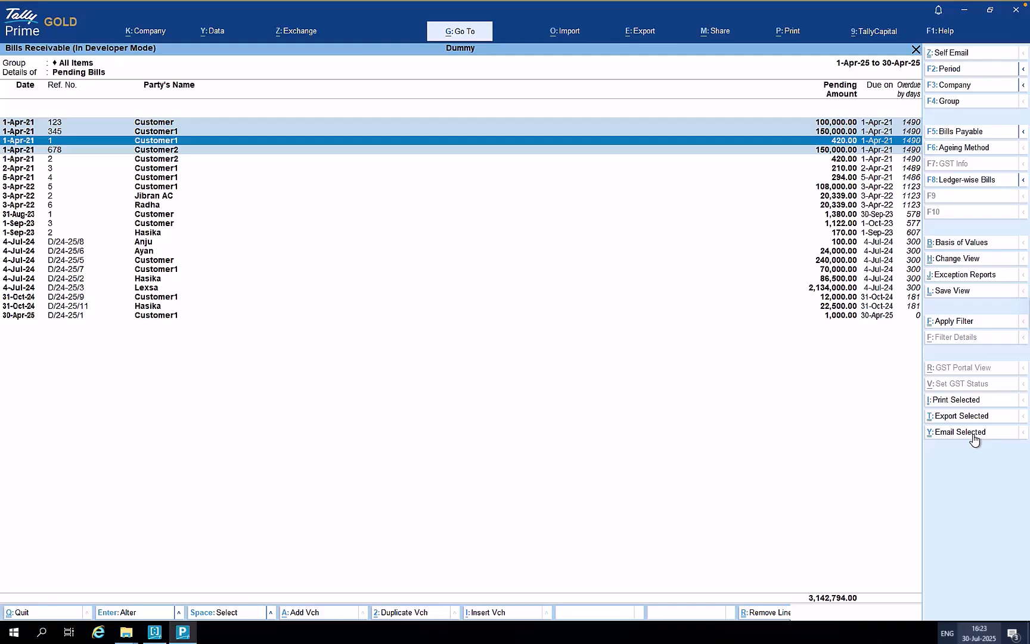
# - E-mail the marked bills as one copy with With Preview set to No
pyautogui.click(974, 438)
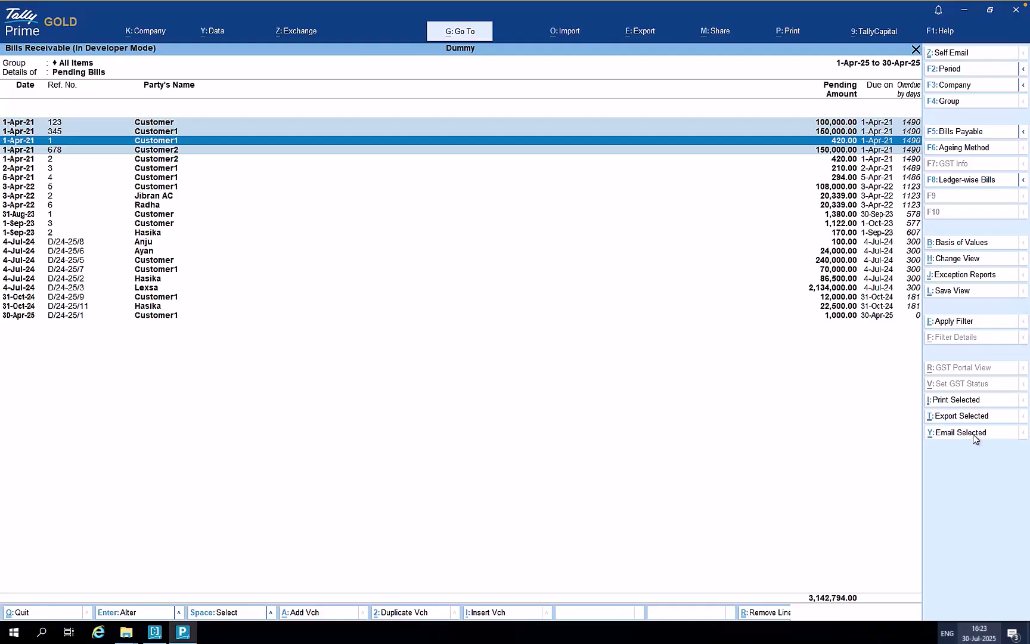
pyautogui.press('Return')
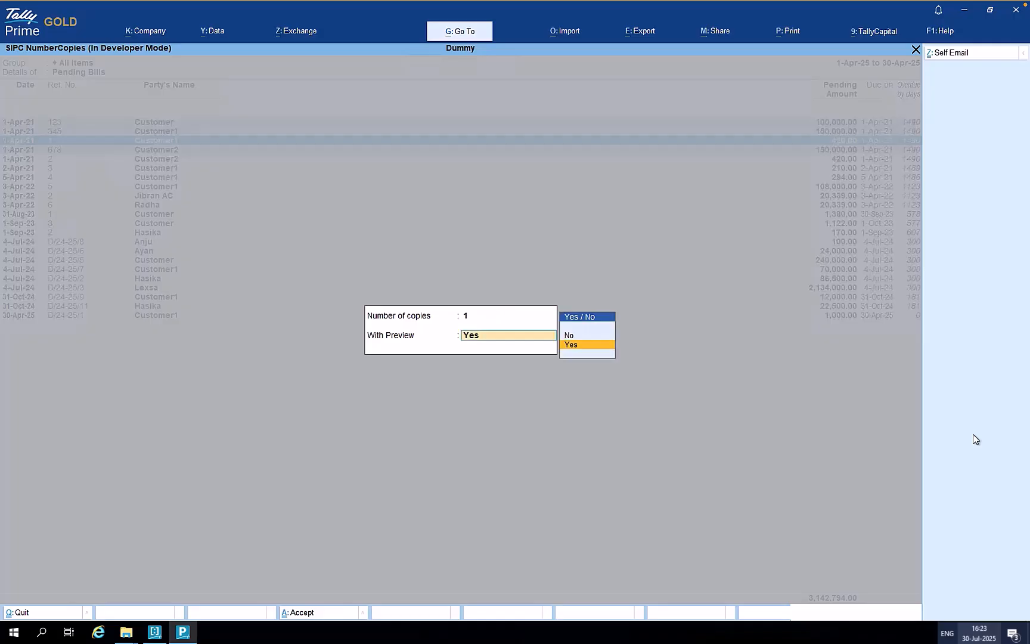
pyautogui.press('Up')
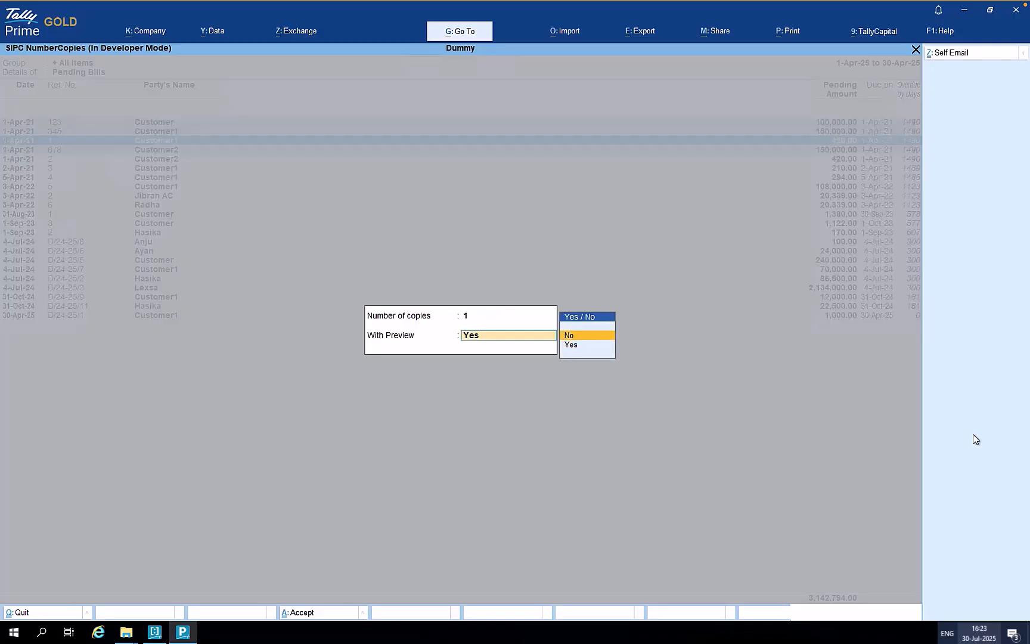
pyautogui.press('Return')
pyautogui.press('Return')
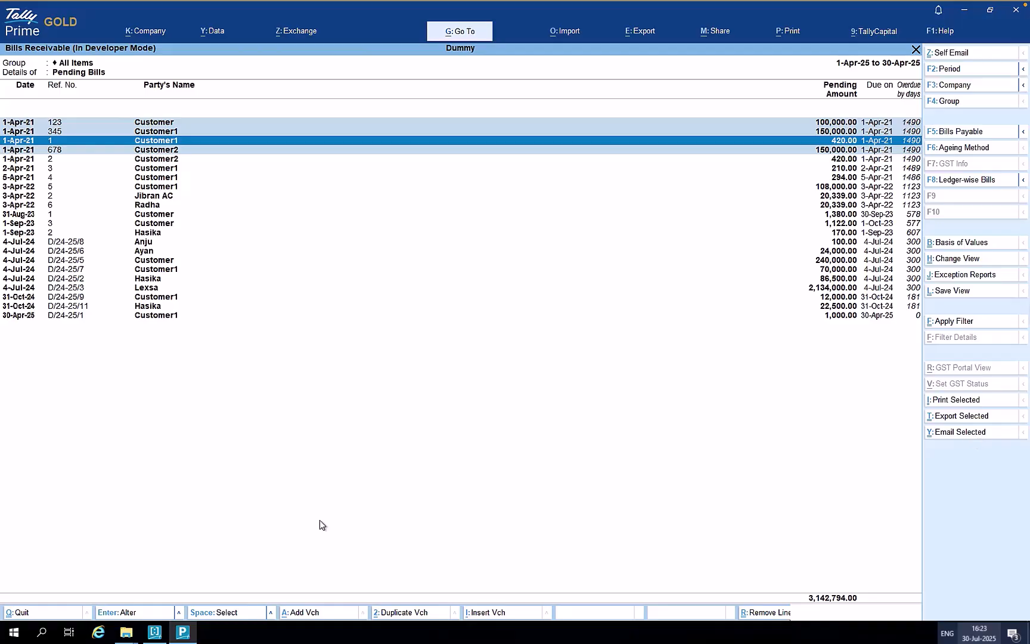
# - In Gmail, refresh the inbox, open the new Customer1 bill e-mail and view its Sales PDF
pyautogui.hotkey('ctrl', 'Left')
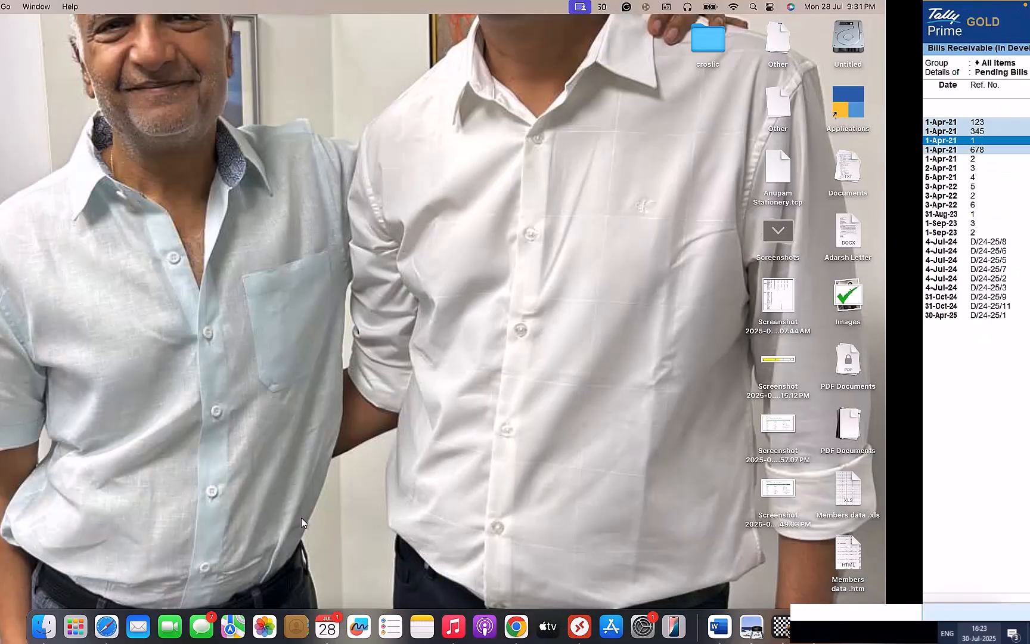
pyautogui.click(525, 622)
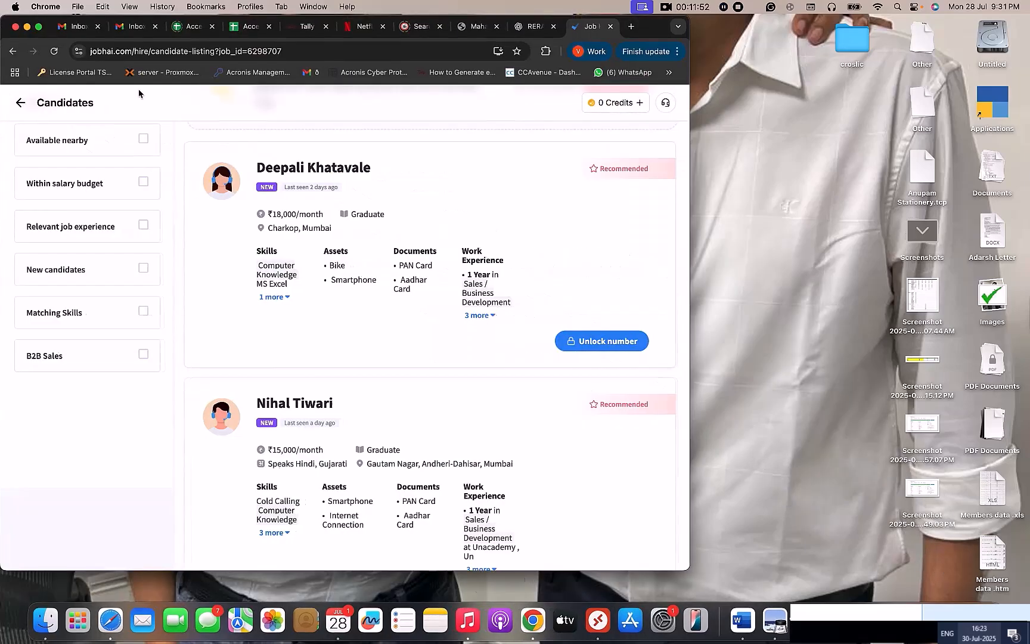
pyautogui.click(80, 27)
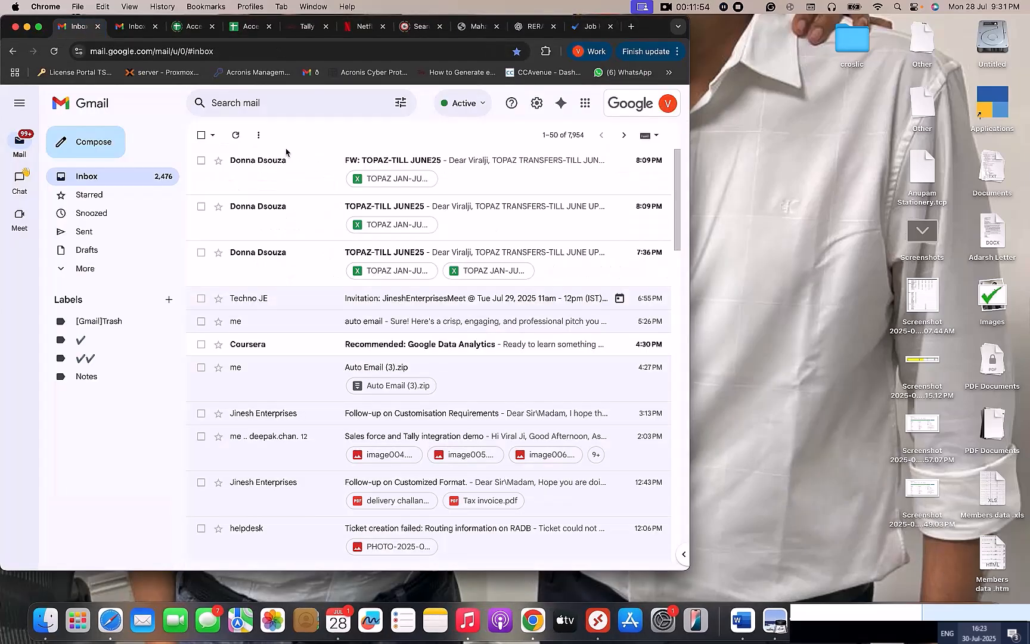
pyautogui.click(122, 175)
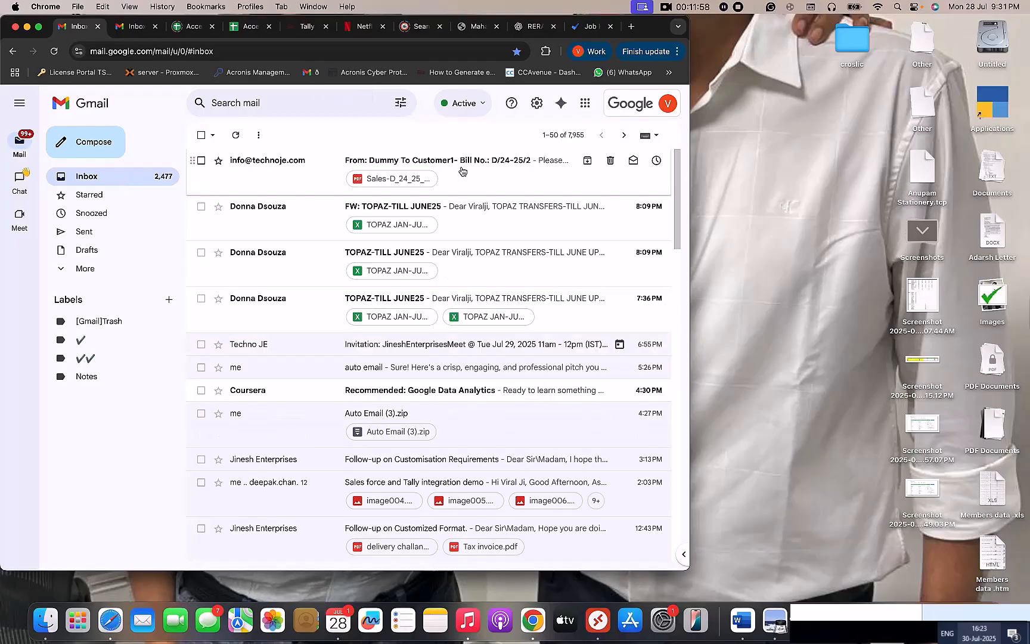
pyautogui.click(463, 169)
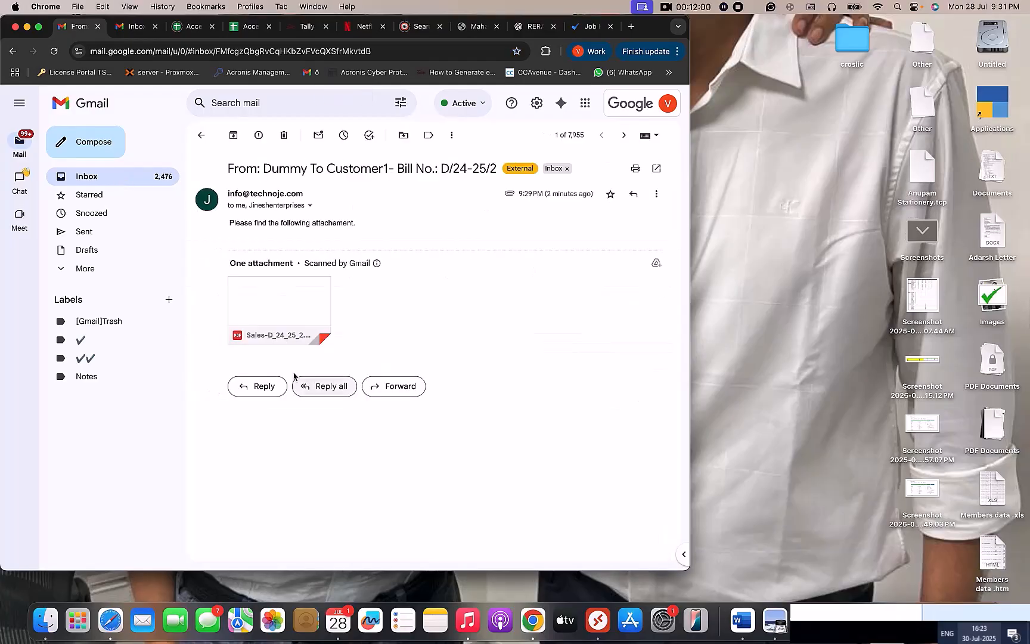
pyautogui.click(291, 309)
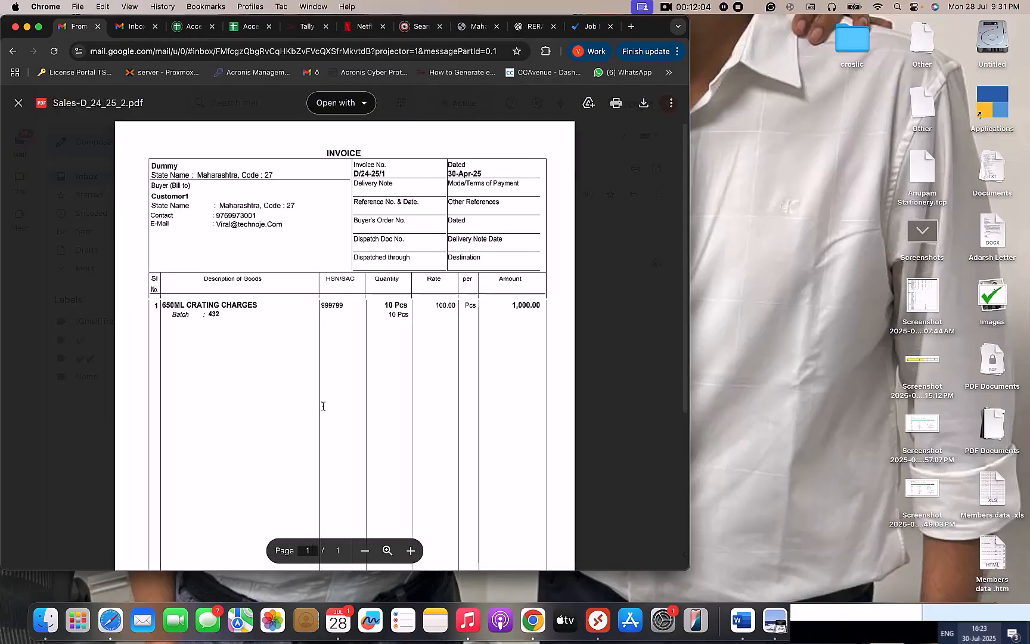
pyautogui.scroll(-3, 322, 405)
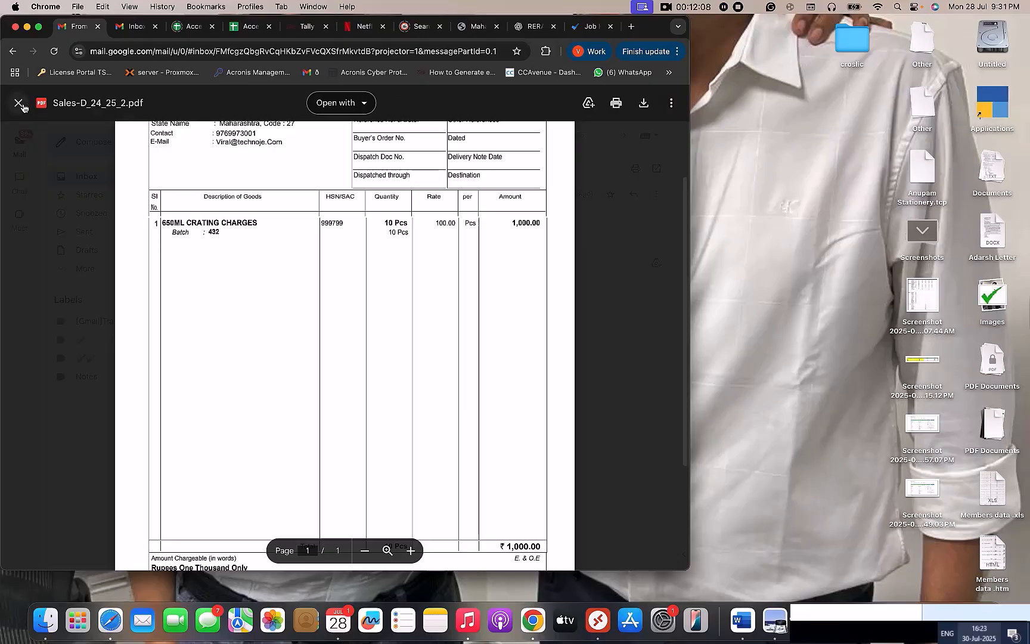
pyautogui.press('Down')
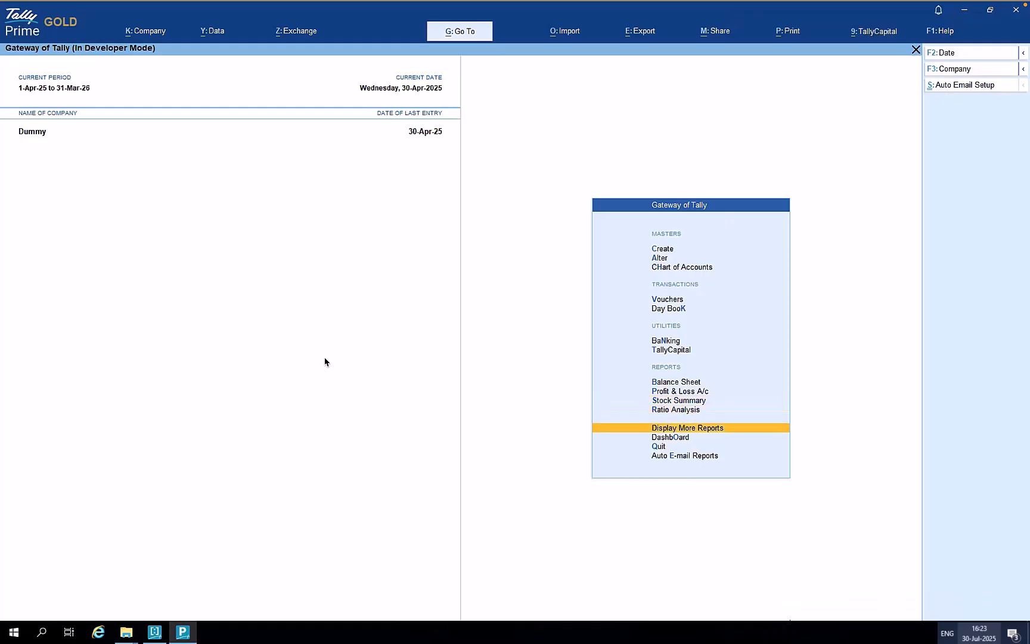
# - Open the Selected Ledgers Outstandings Email configuration from Auto Email Setup
pyautogui.press('Up')
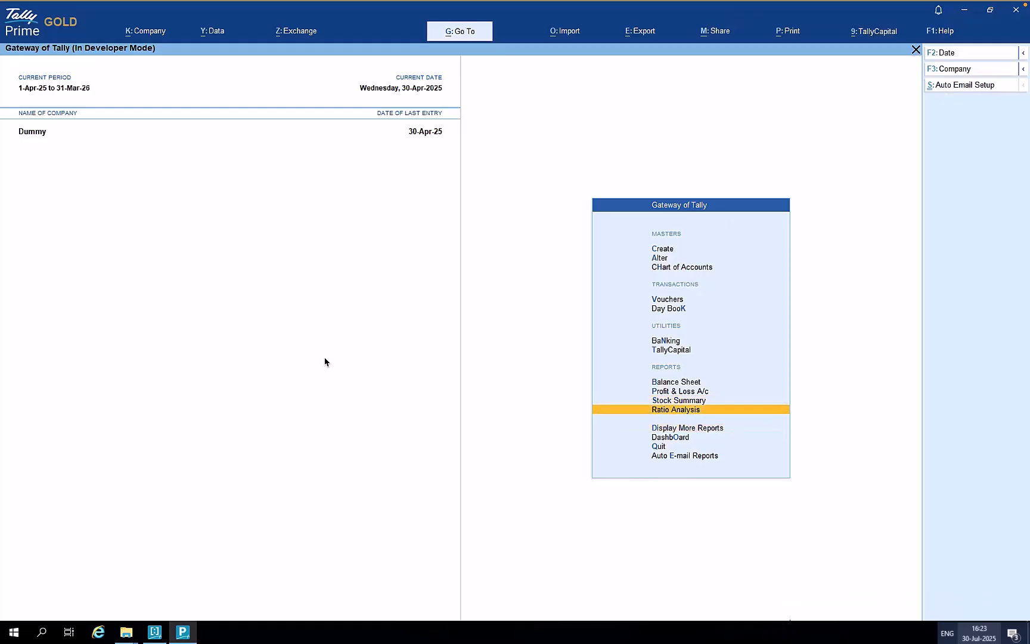
pyautogui.click(974, 87)
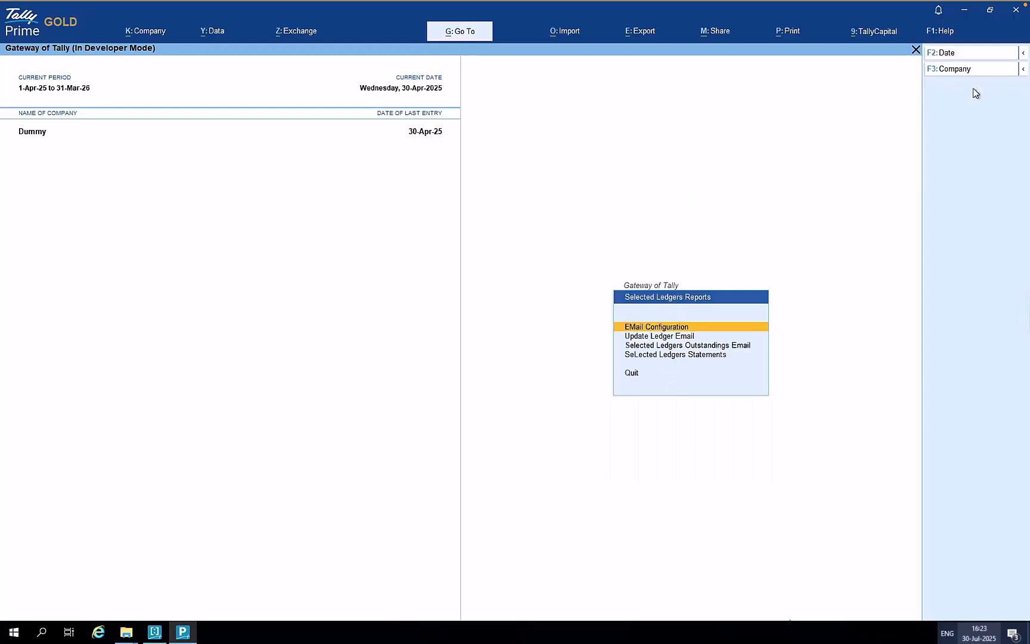
pyautogui.press('Down')
pyautogui.press('Down')
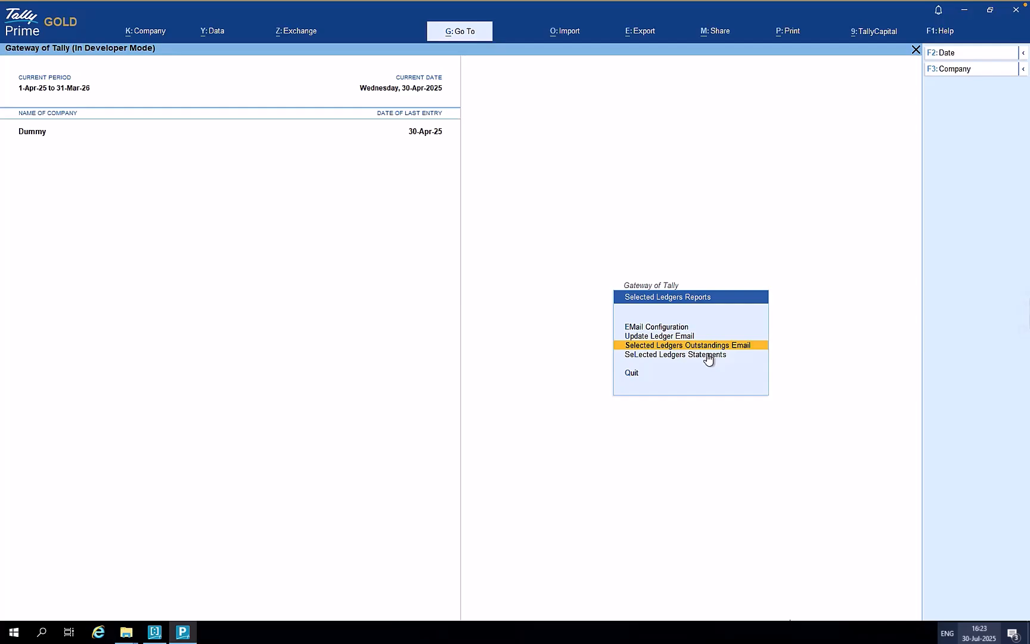
pyautogui.click(707, 355)
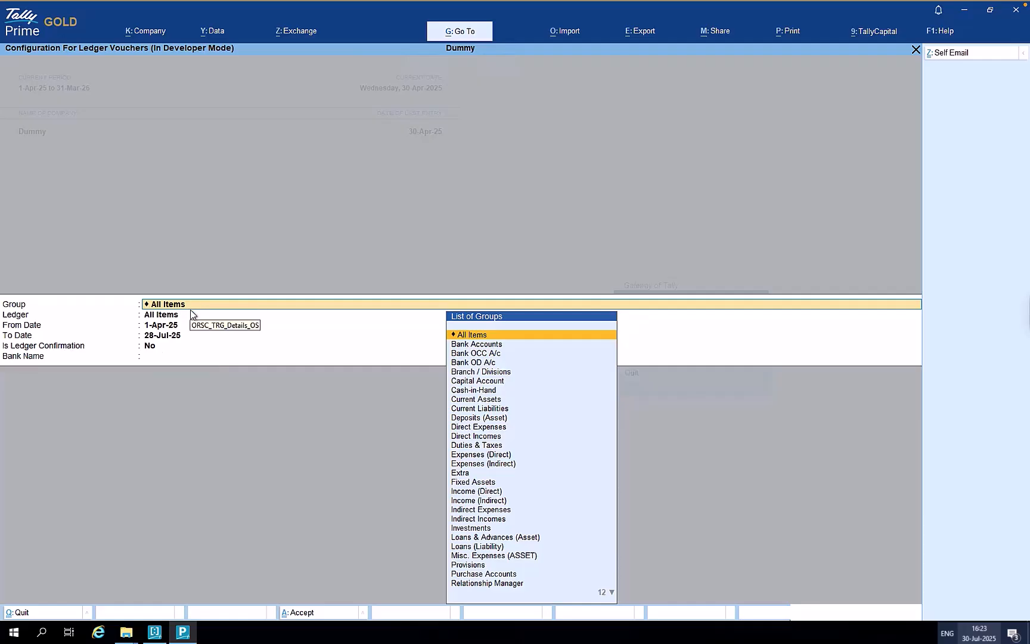
# - Set Group to Sundry Debtors, Ledger to All Items, and dates 1-Apr-25 to 28-Jul-25
pyautogui.write('Debt')
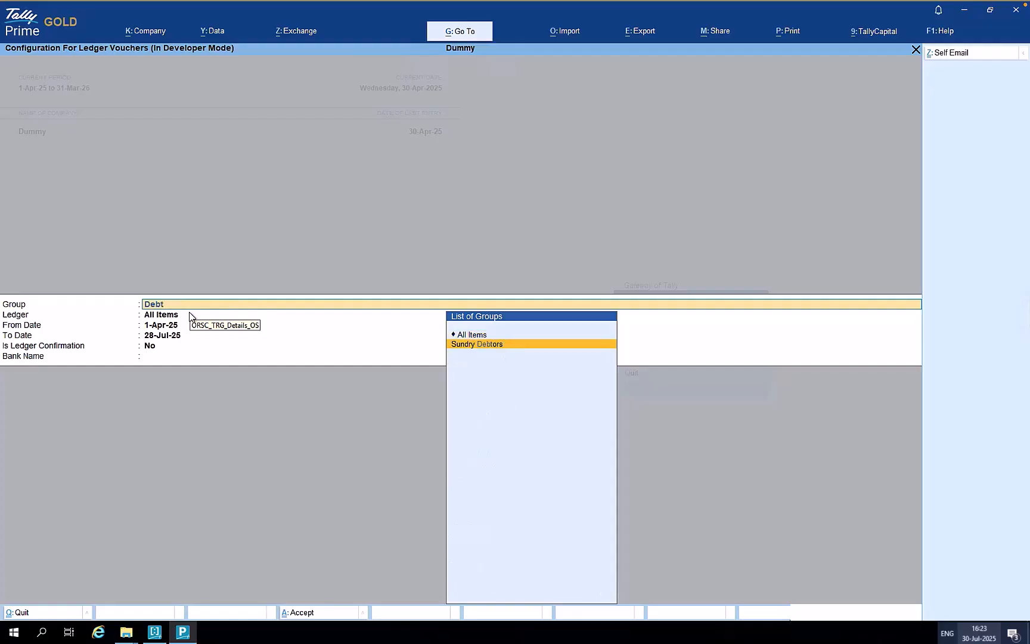
pyautogui.press('Return')
pyautogui.press('Down')
pyautogui.press('Down')
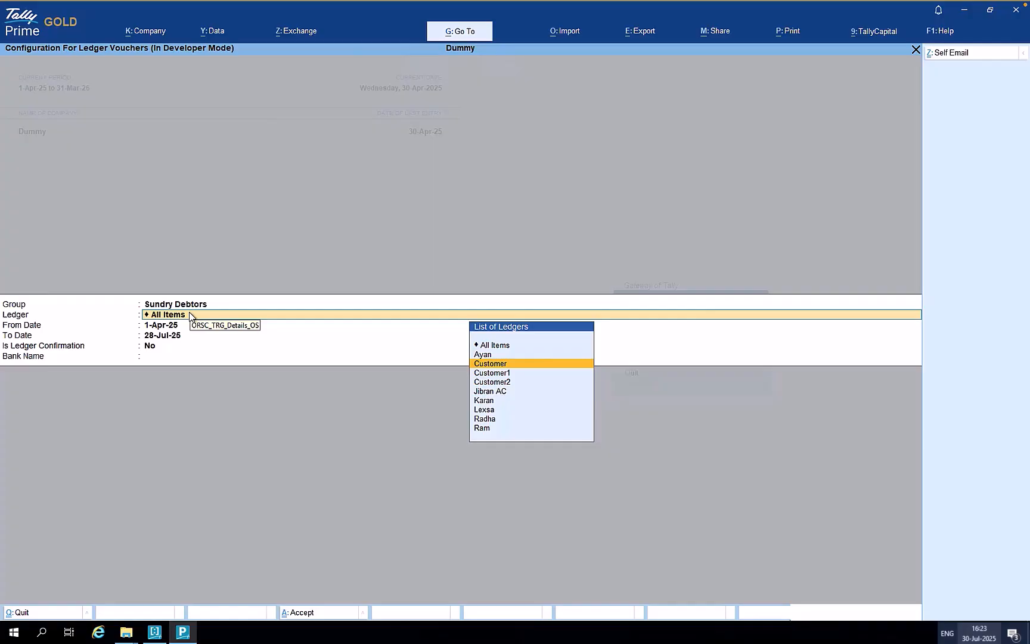
pyautogui.press('Up')
pyautogui.press('Up')
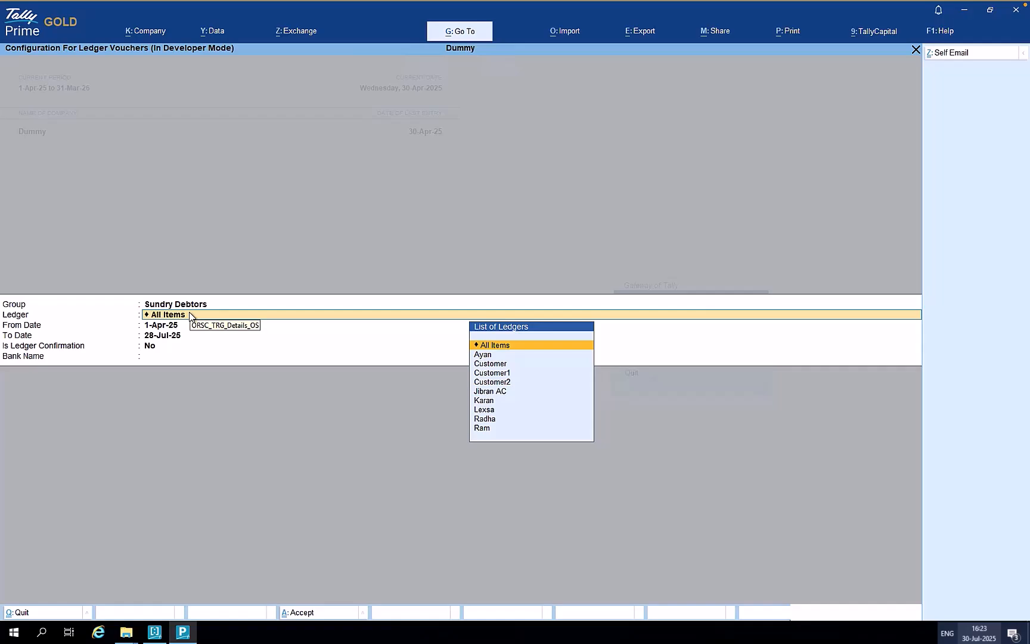
pyautogui.press('Return')
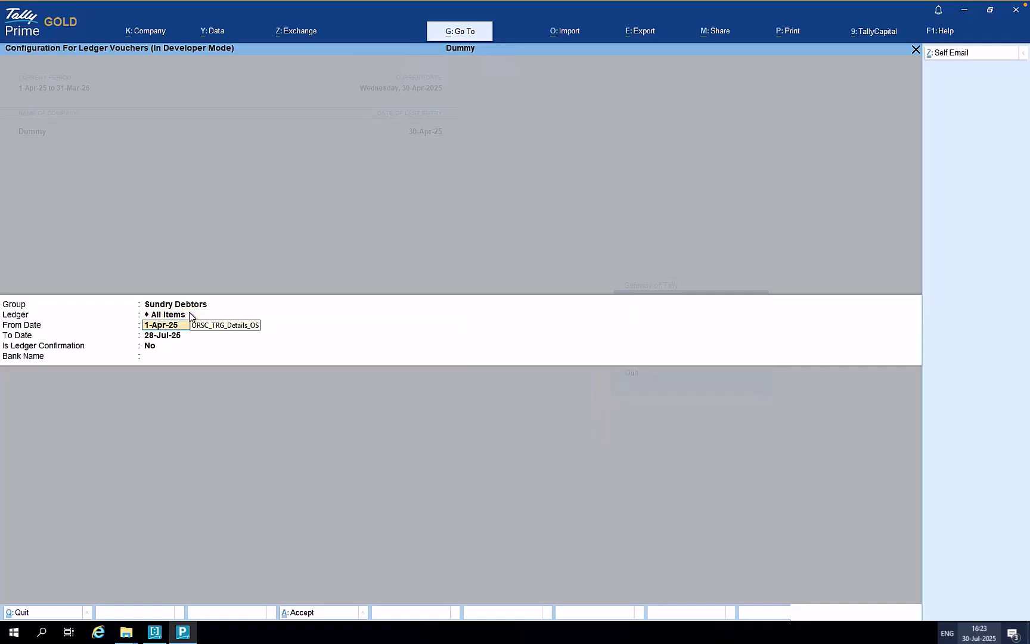
pyautogui.write('1')
pyautogui.press('Return')
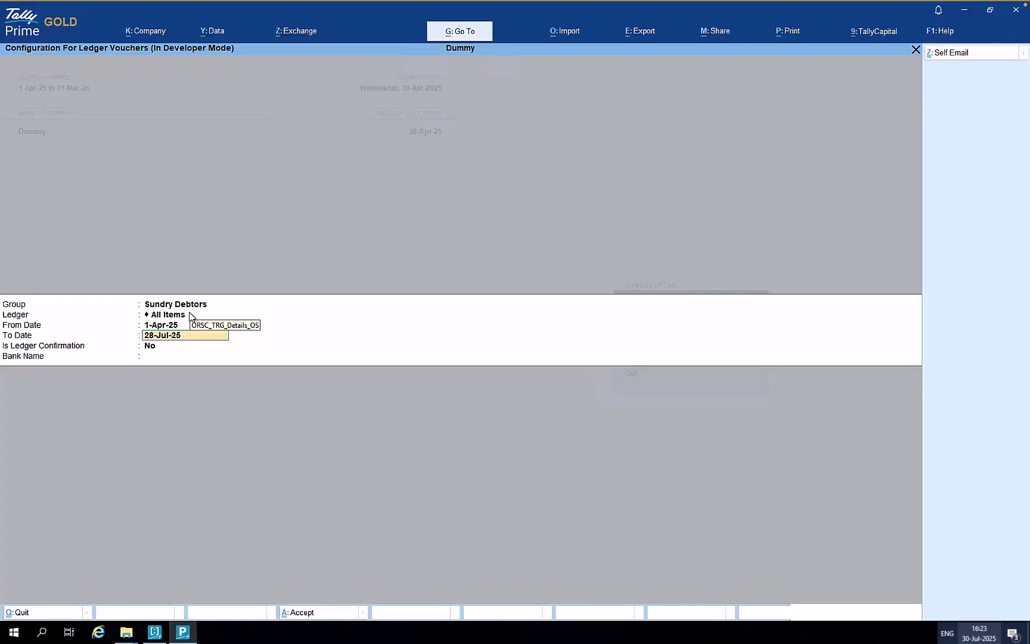
pyautogui.press('Return')
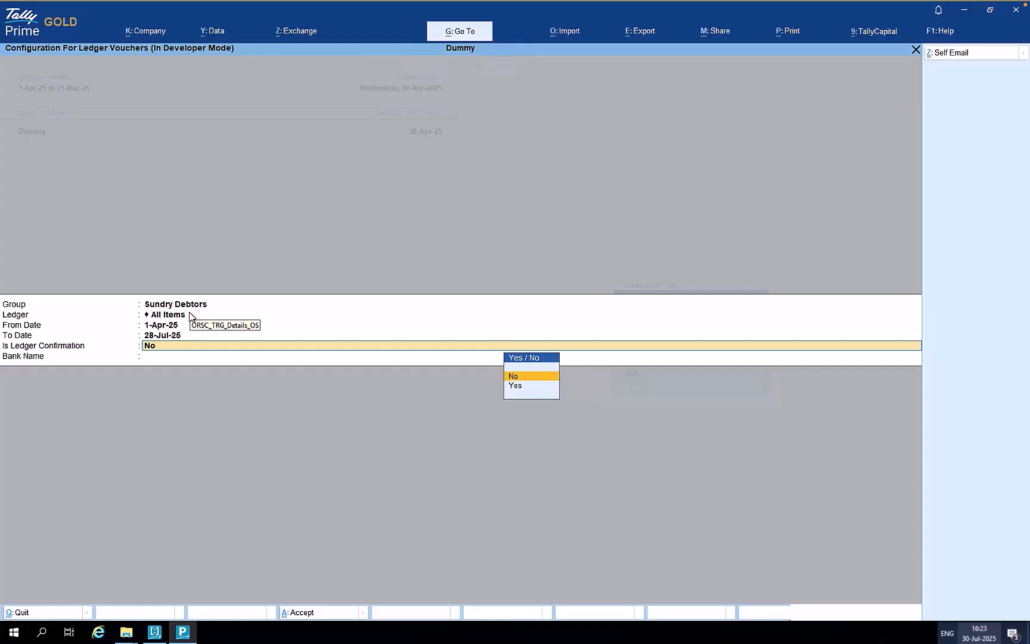
pyautogui.press('Return')
pyautogui.press('Return')
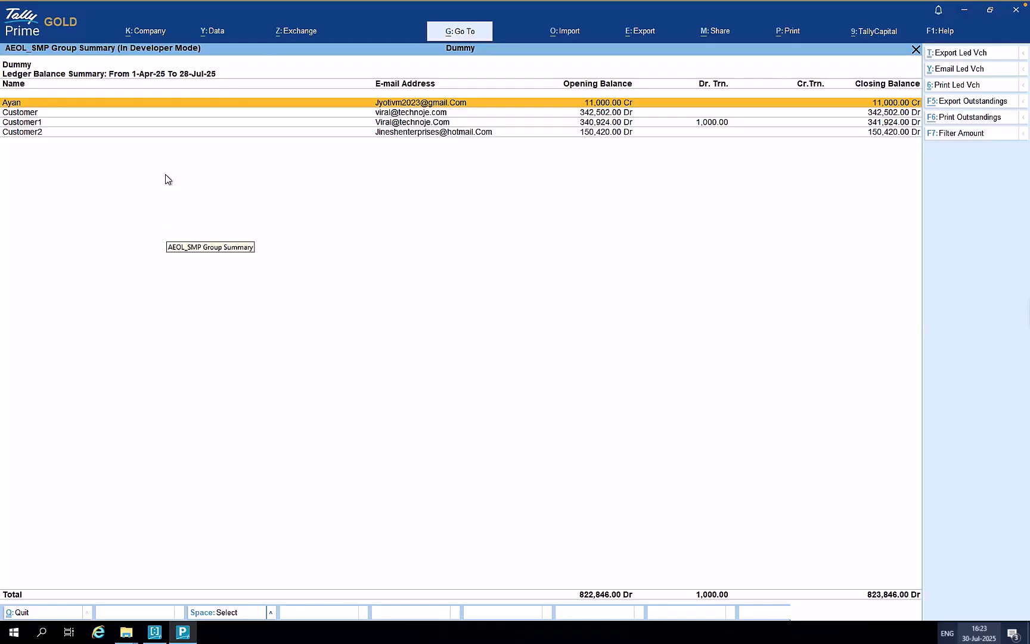
# - Select all four Sundry Debtors ledgers with Ctrl+Space and send their ledger statements via Email Led Vch
pyautogui.press('space')
pyautogui.press('space')
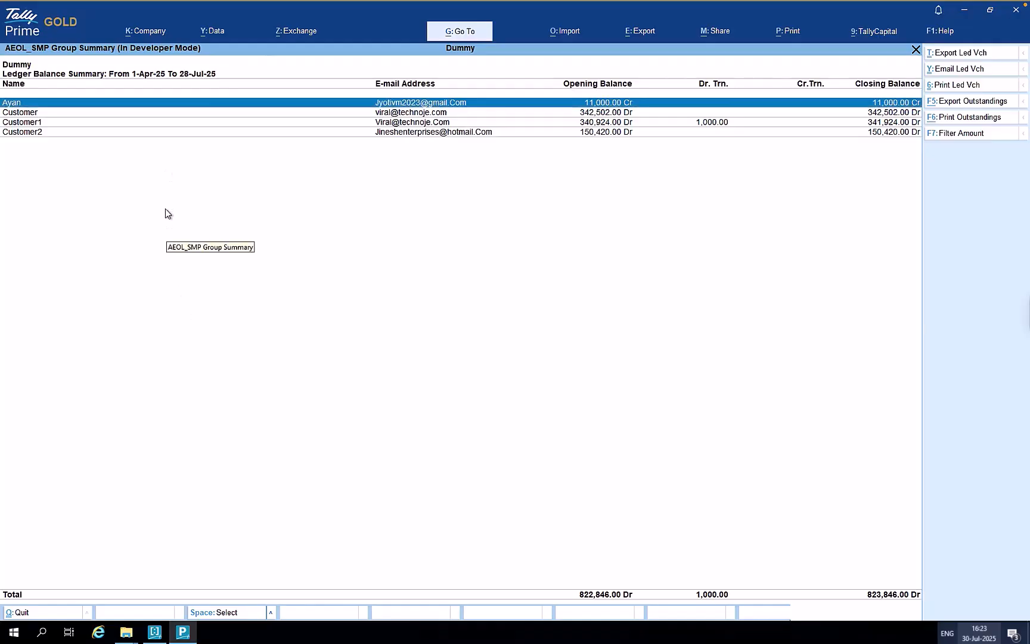
pyautogui.press('space')
pyautogui.press('space')
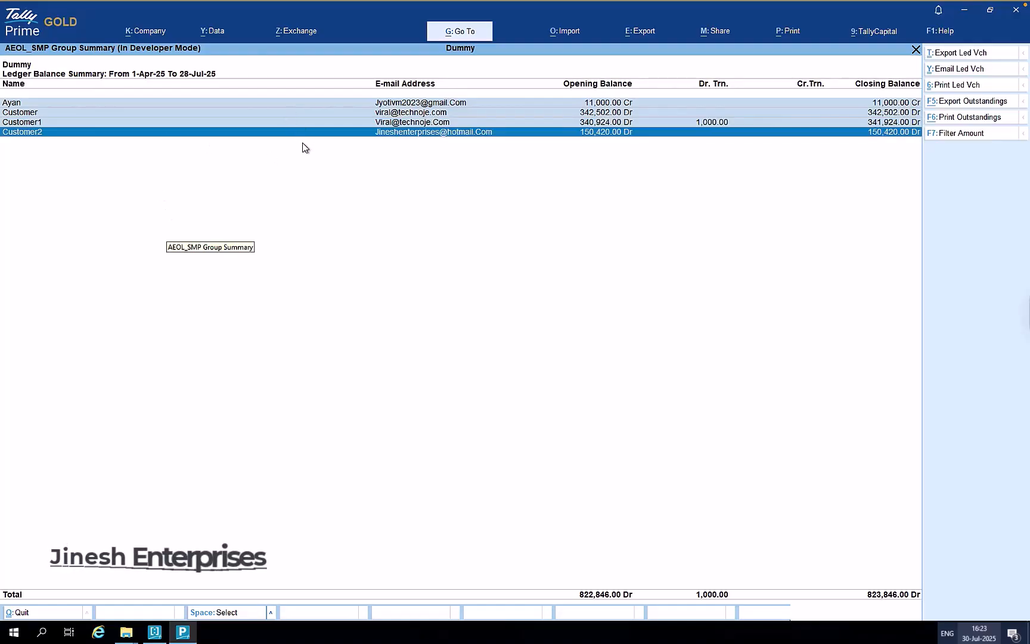
pyautogui.hotkey('ctrl', 'space')
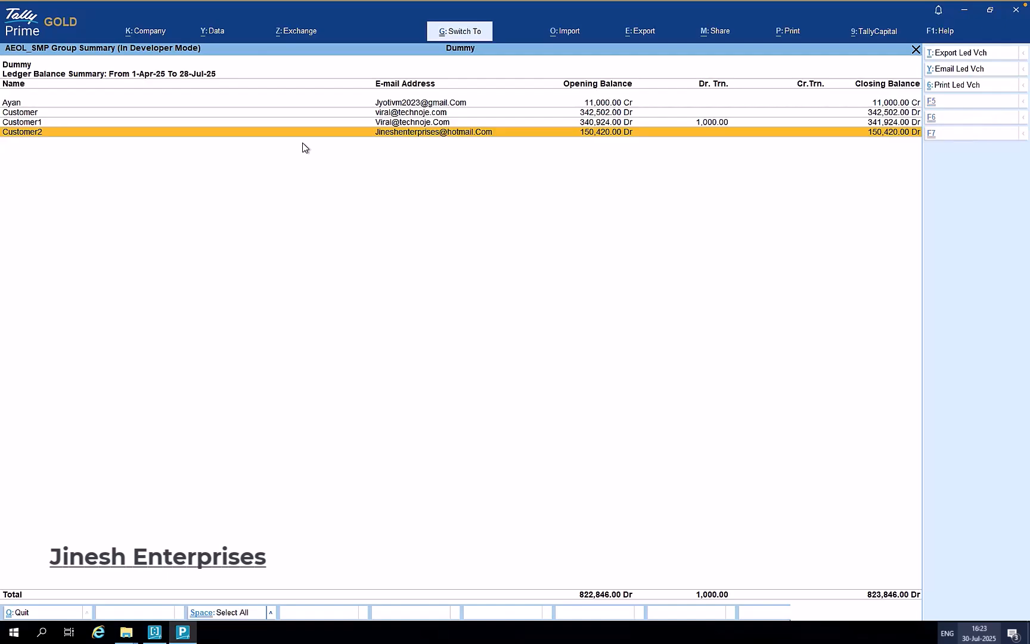
pyautogui.hotkey('ctrl', 'space')
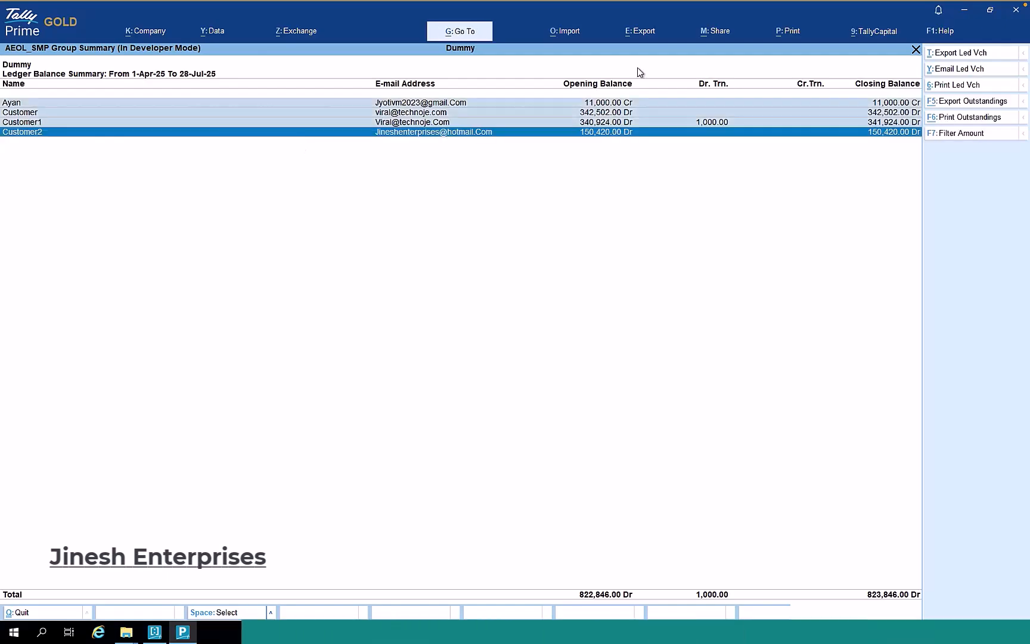
pyautogui.click(966, 70)
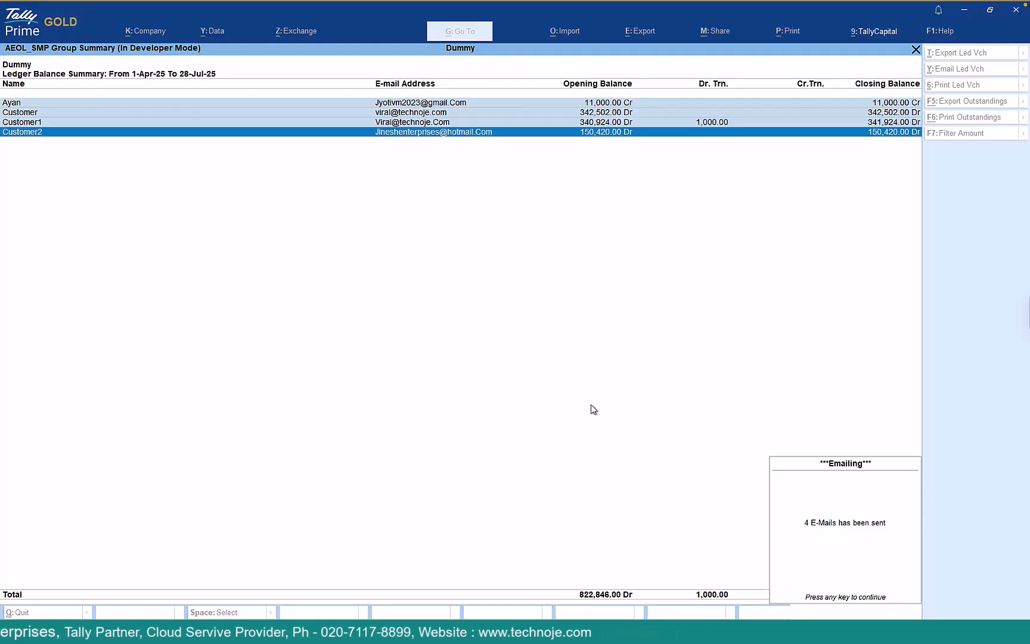
# - In Gmail, refresh and preview the Customer1.pdf ledger statement, then go back to the inbox and TallyPrime
pyautogui.hotkey('ctrl', 'Left')
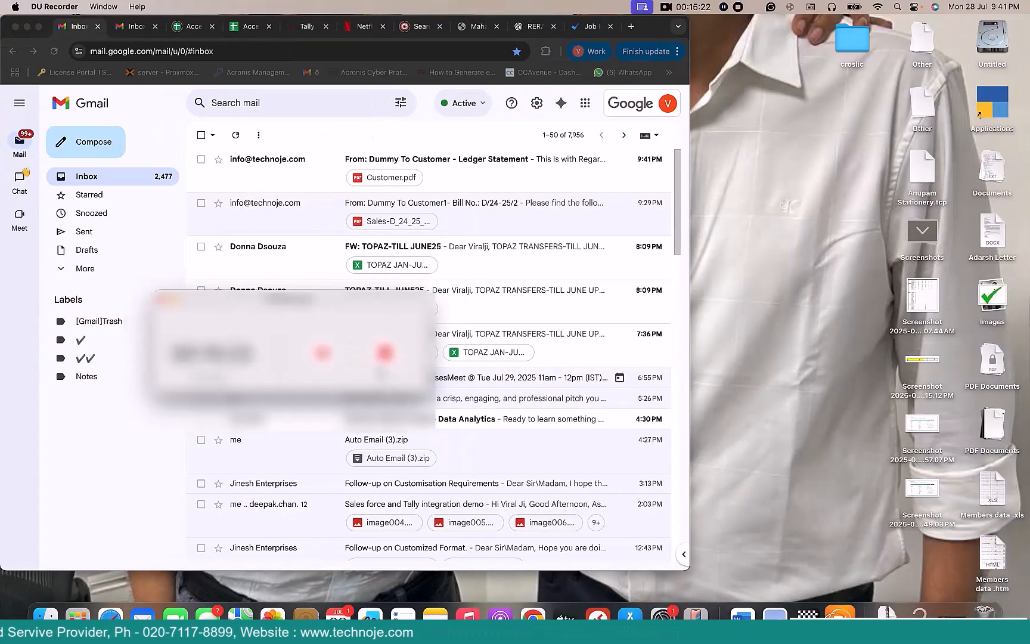
pyautogui.click(321, 229)
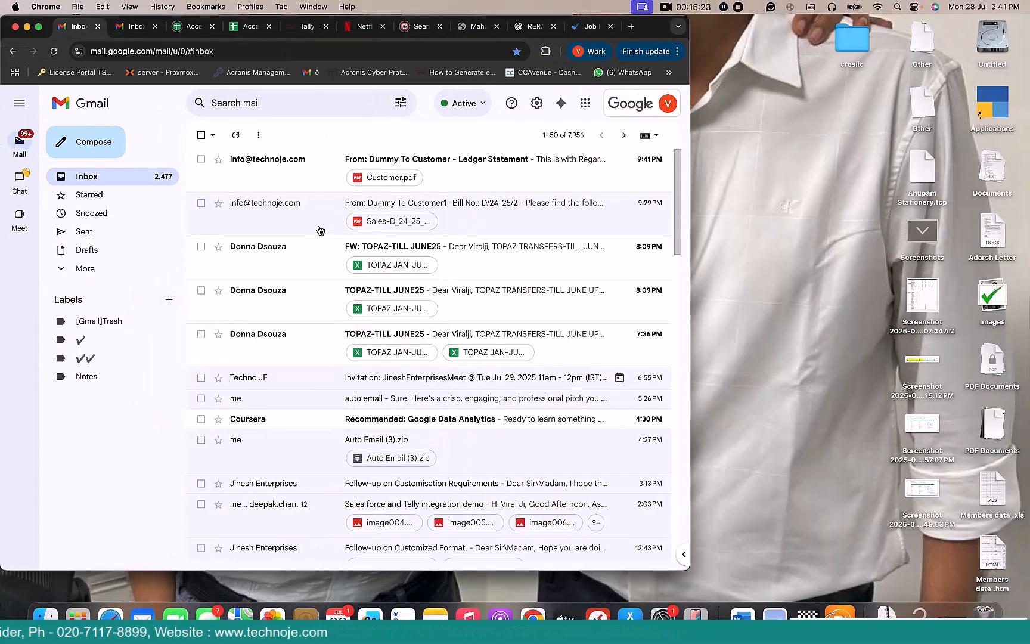
pyautogui.click(103, 178)
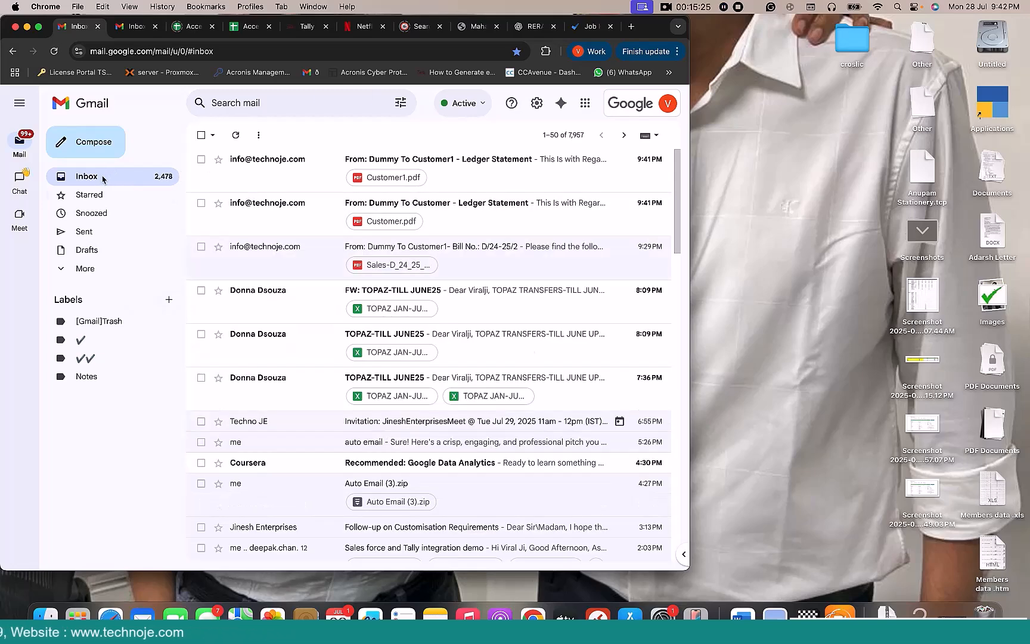
pyautogui.click(454, 168)
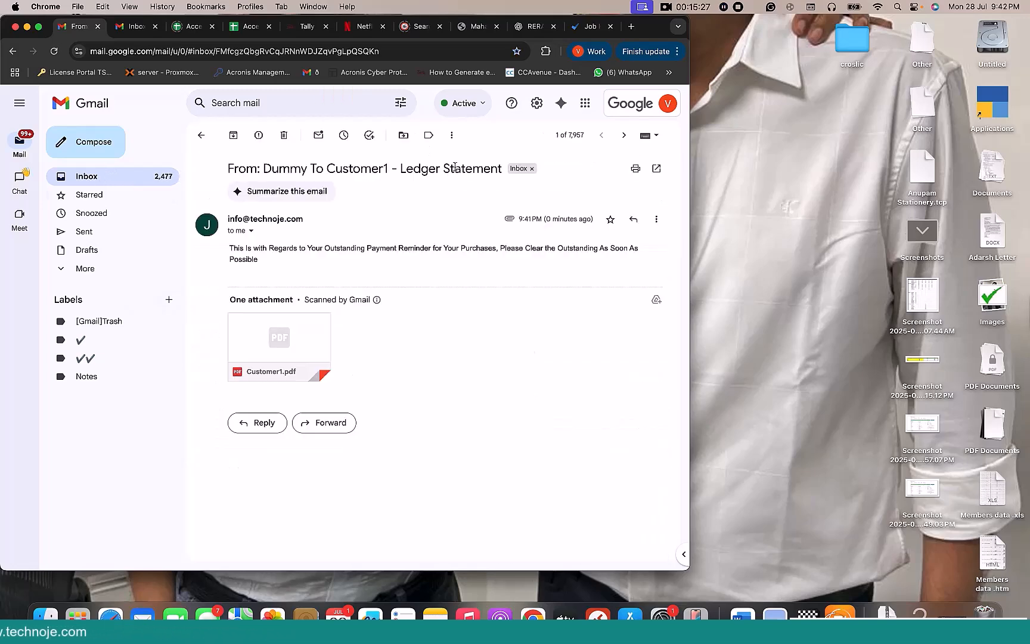
pyautogui.click(296, 350)
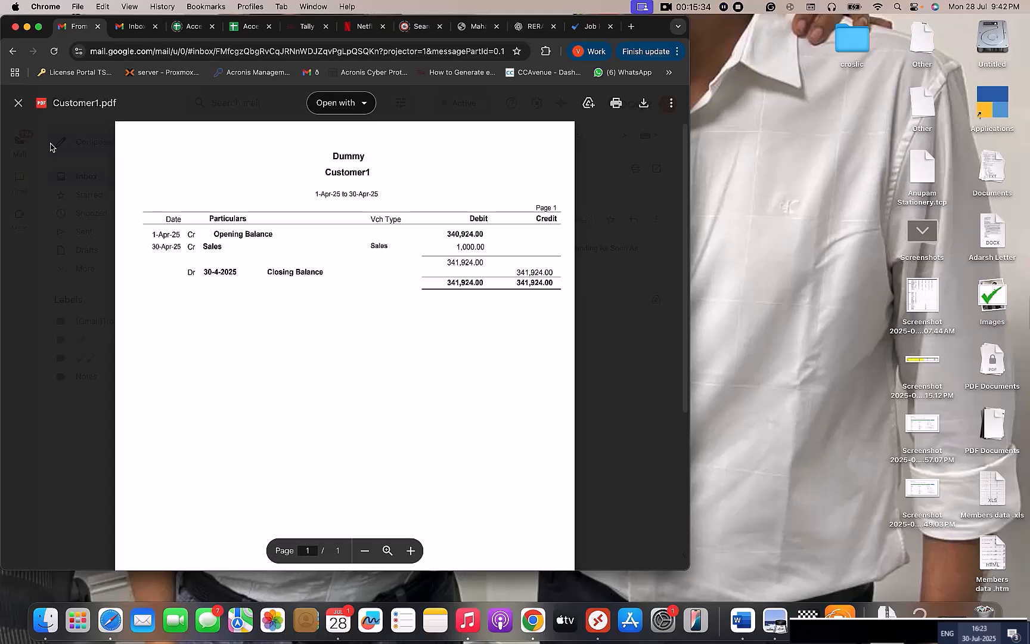
pyautogui.click(19, 106)
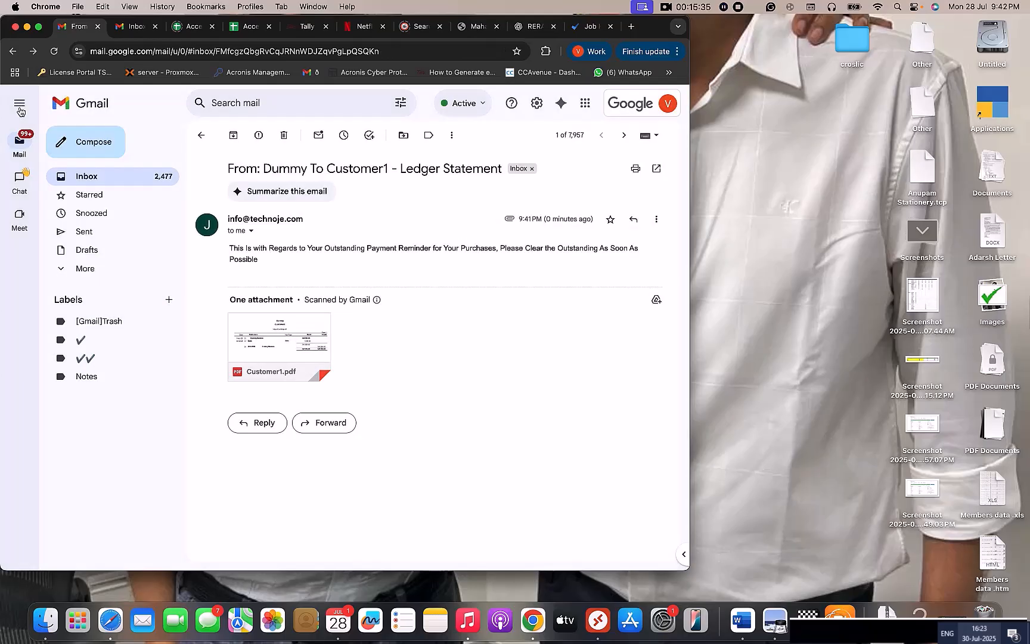
pyautogui.click(99, 182)
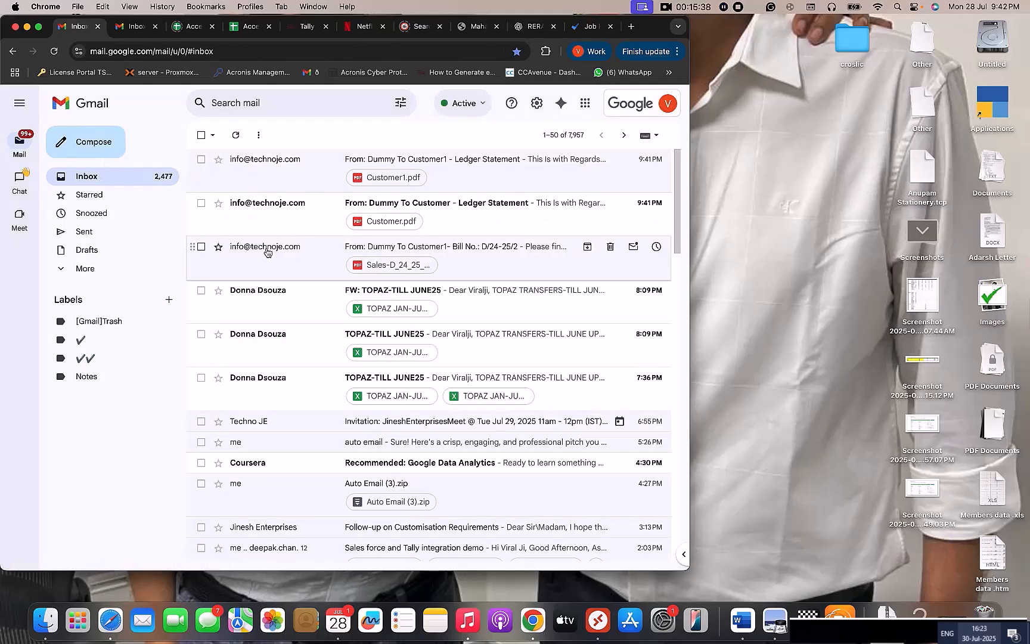
pyautogui.hotkey('ctrl', 'Right')
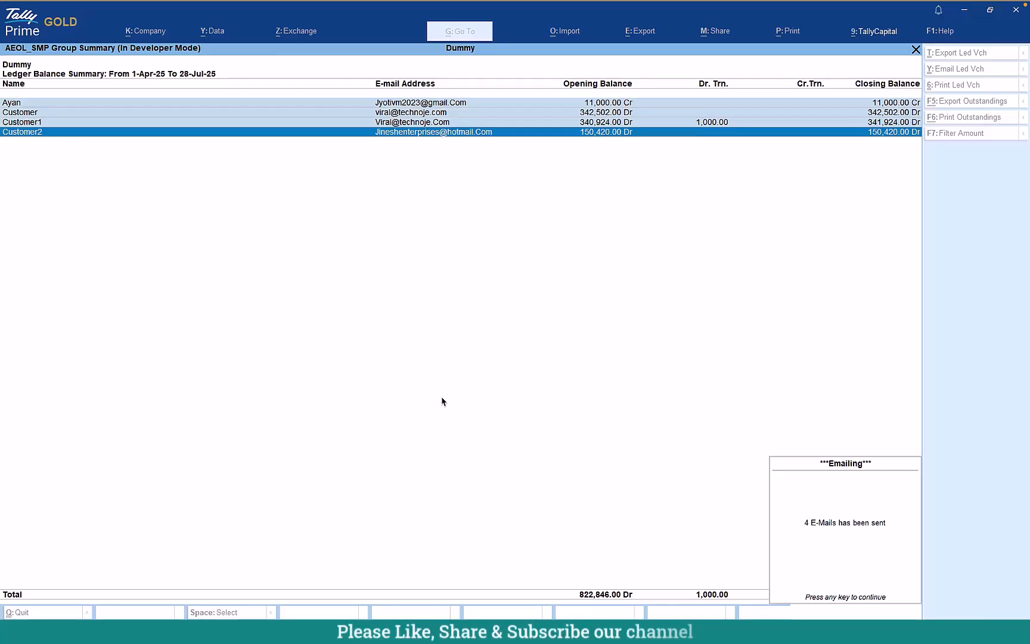
# - Dismiss the emails-sent notice and start a Receipt voucher into Kotak Bank
pyautogui.press('Escape')
pyautogui.press('Down')
pyautogui.press('Down')
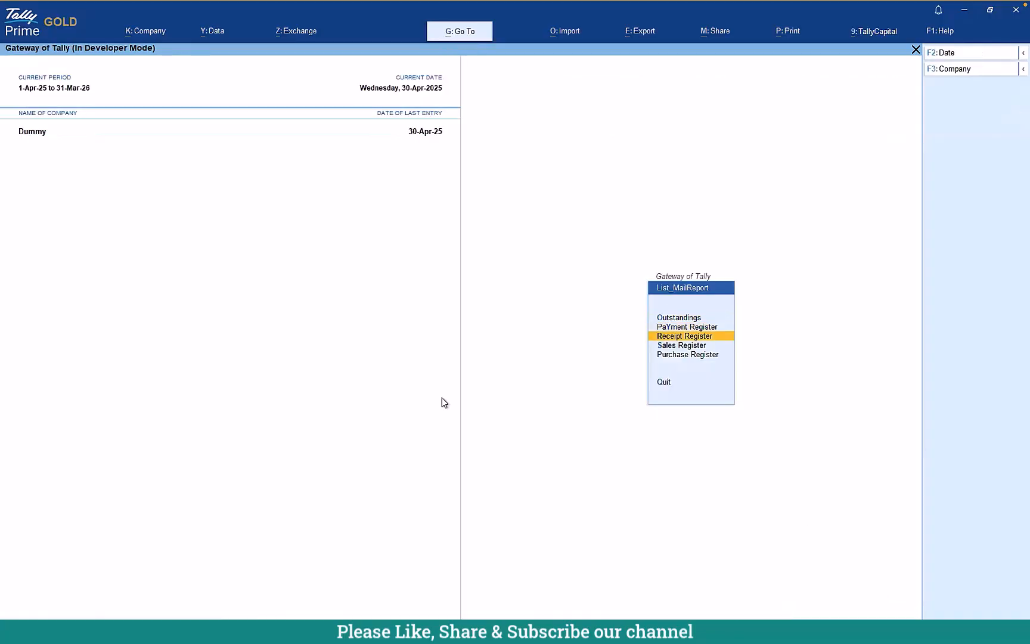
pyautogui.press('Escape')
pyautogui.press('Up')
pyautogui.press('Up')
pyautogui.press('Up')
pyautogui.press('Up')
pyautogui.press('Up')
pyautogui.press('Up')
pyautogui.press('Up')
pyautogui.press('Up')
pyautogui.press('Up')
pyautogui.press('Up')
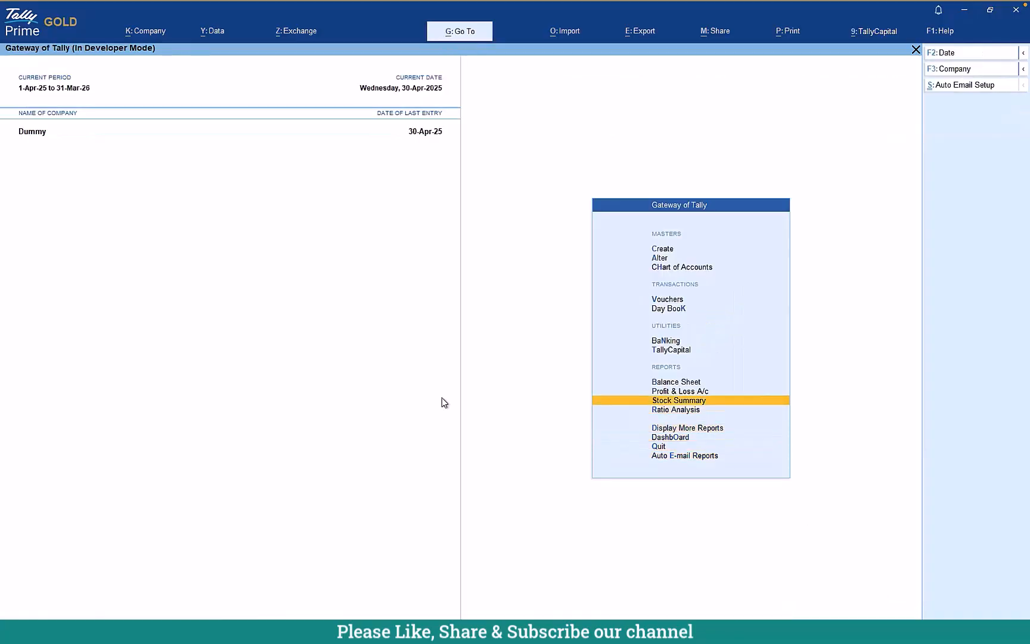
pyautogui.press('Up')
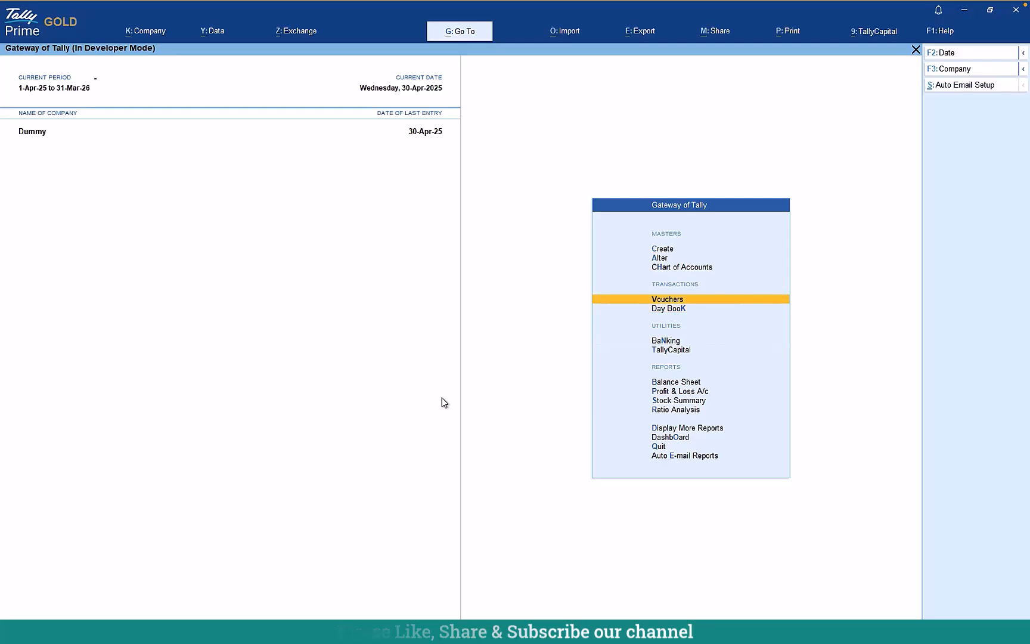
pyautogui.press('Return')
pyautogui.click(977, 149)
pyautogui.press('Return')
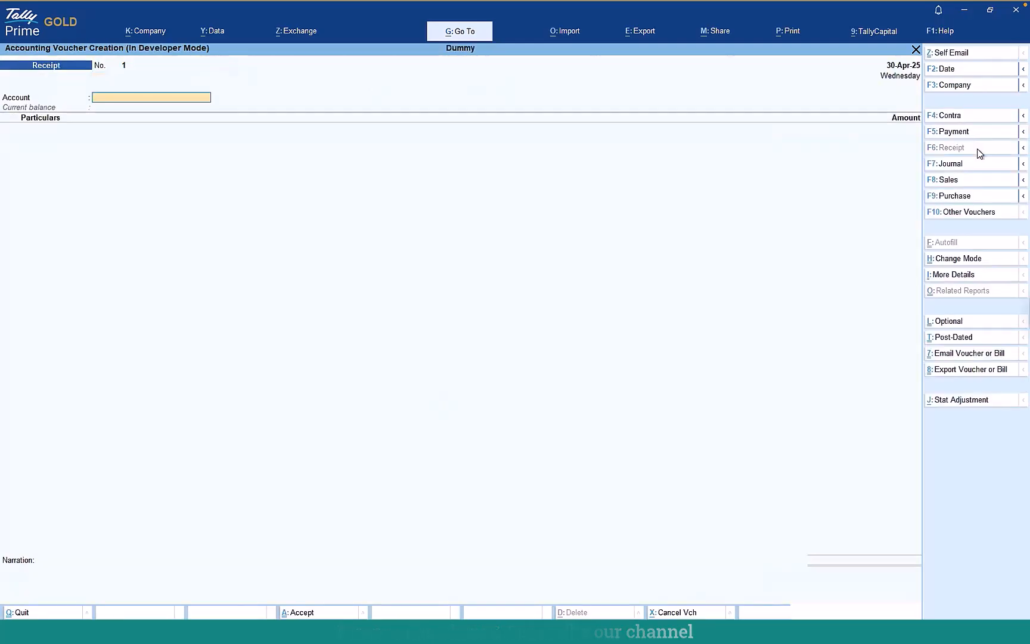
pyautogui.press('Down')
pyautogui.press('Return')
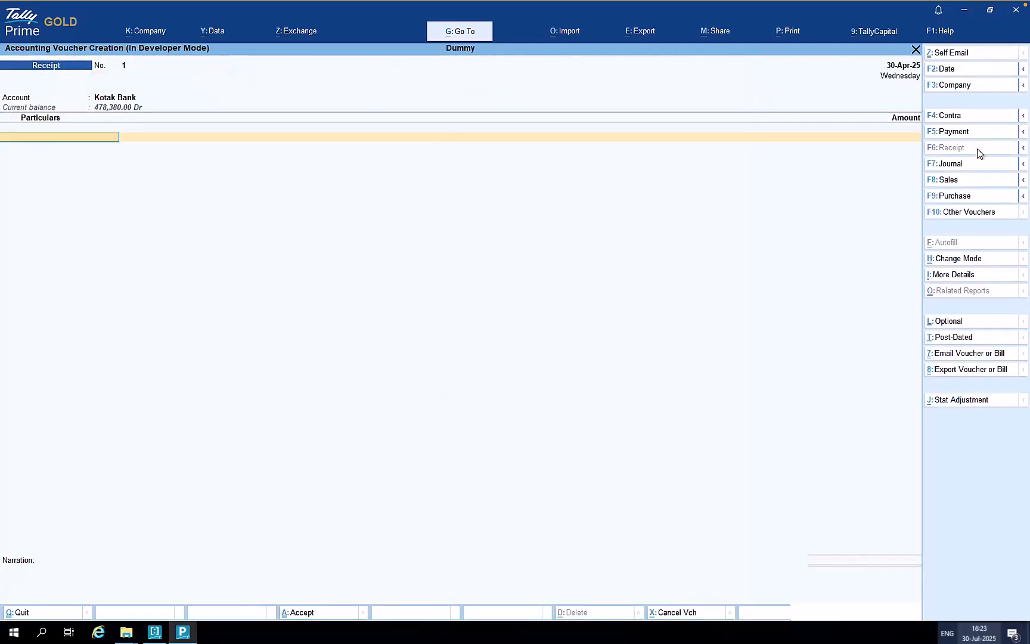
# - Receive 150,000.00 from Customer1 against bill 345, save the voucher, and quit voucher entry
pyautogui.press('Down')
pyautogui.press('Down')
pyautogui.press('Down')
pyautogui.press('Down')
pyautogui.press('Down')
pyautogui.press('Down')
pyautogui.press('Down')
pyautogui.press('Down')
pyautogui.press('Down')
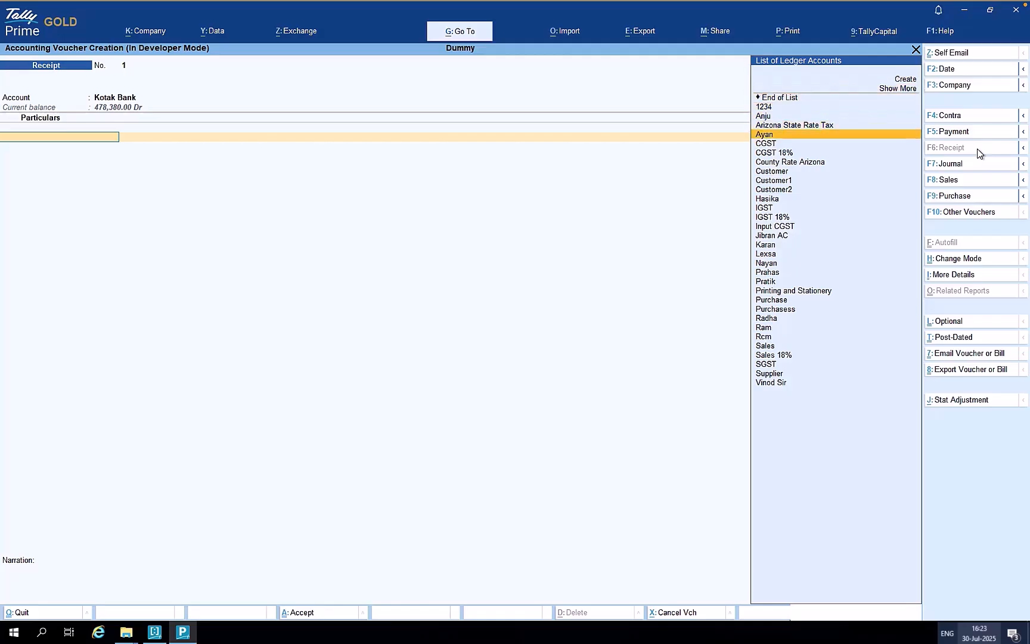
pyautogui.press('Return')
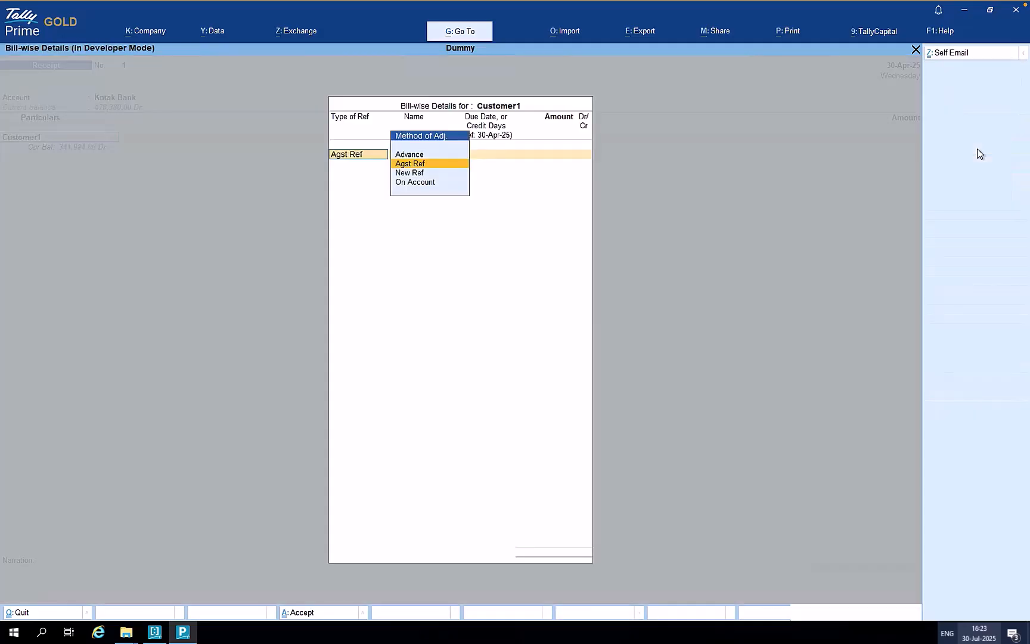
pyautogui.press('Return')
pyautogui.press('Down')
pyautogui.press('Down')
pyautogui.press('Down')
pyautogui.press('Up')
pyautogui.press('Return')
pyautogui.press('Return')
pyautogui.press('Return')
pyautogui.press('Return')
pyautogui.press('Return')
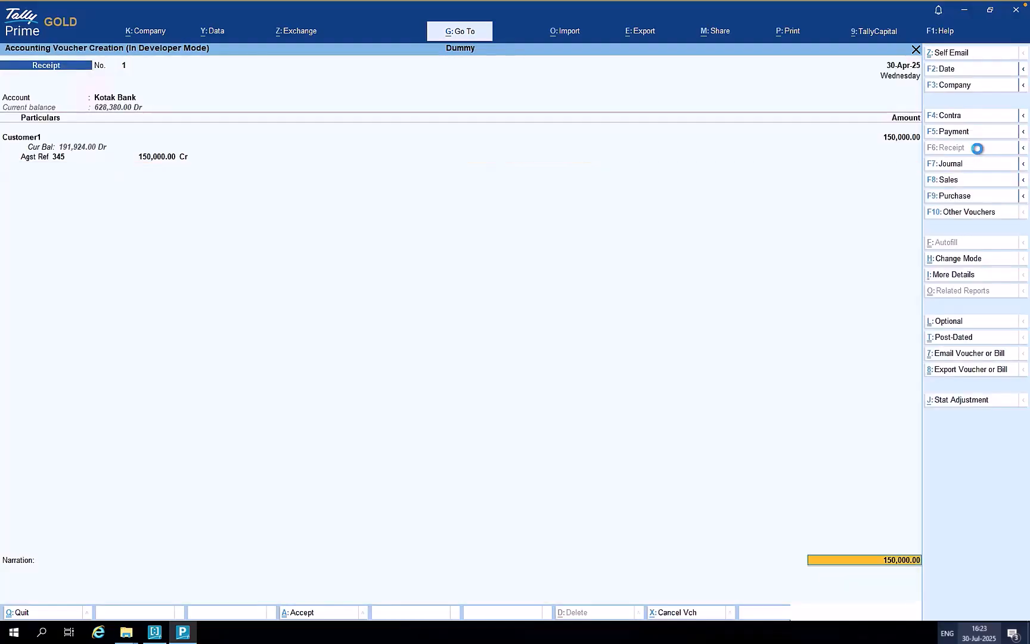
pyautogui.press('Return')
pyautogui.press('Return')
pyautogui.press('Return')
pyautogui.press('Return')
pyautogui.press('Return')
pyautogui.press('Return')
pyautogui.press('Return')
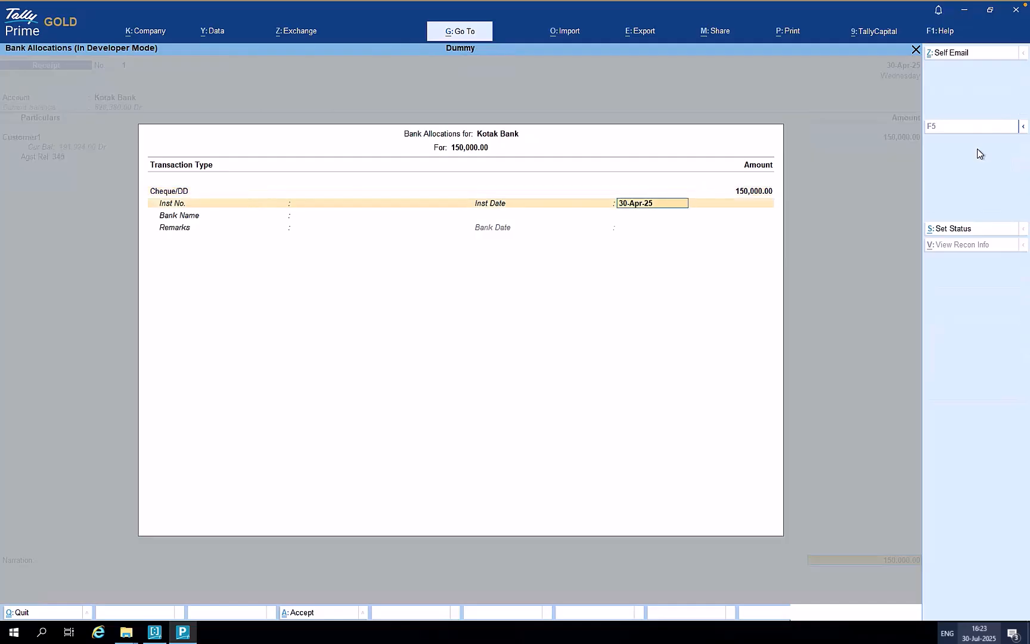
pyautogui.press('Return')
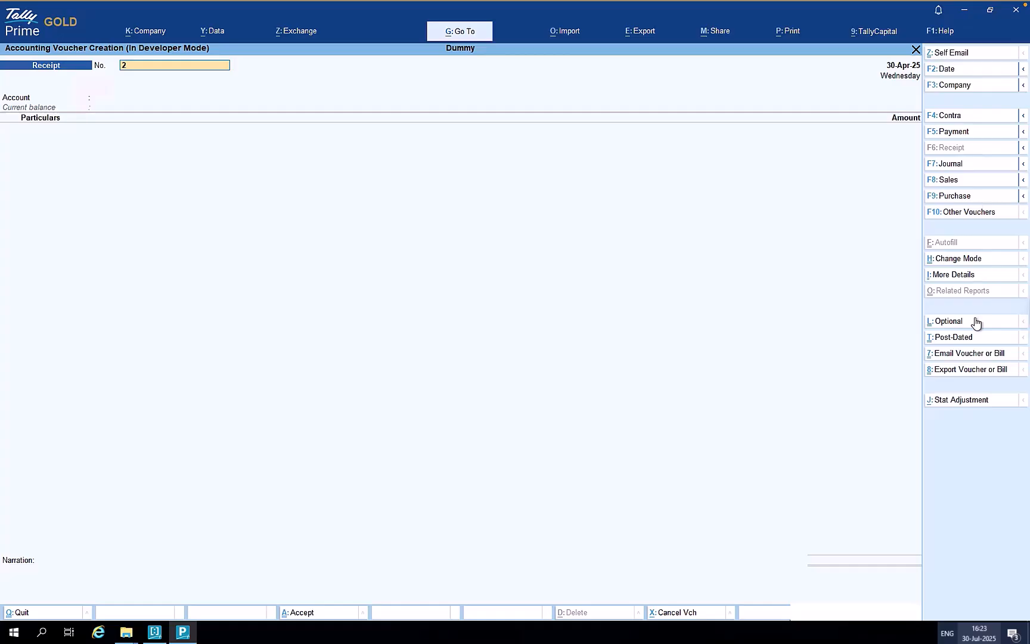
pyautogui.press('Escape')
pyautogui.press('Return')
# - Open the Receipt Register from Auto E-mail Reports in Gateway of Tally
pyautogui.press('Down')
pyautogui.press('Down')
pyautogui.press('Down')
pyautogui.press('Down')
pyautogui.press('Down')
pyautogui.press('Down')
pyautogui.press('Down')
pyautogui.press('Down')
pyautogui.press('Down')
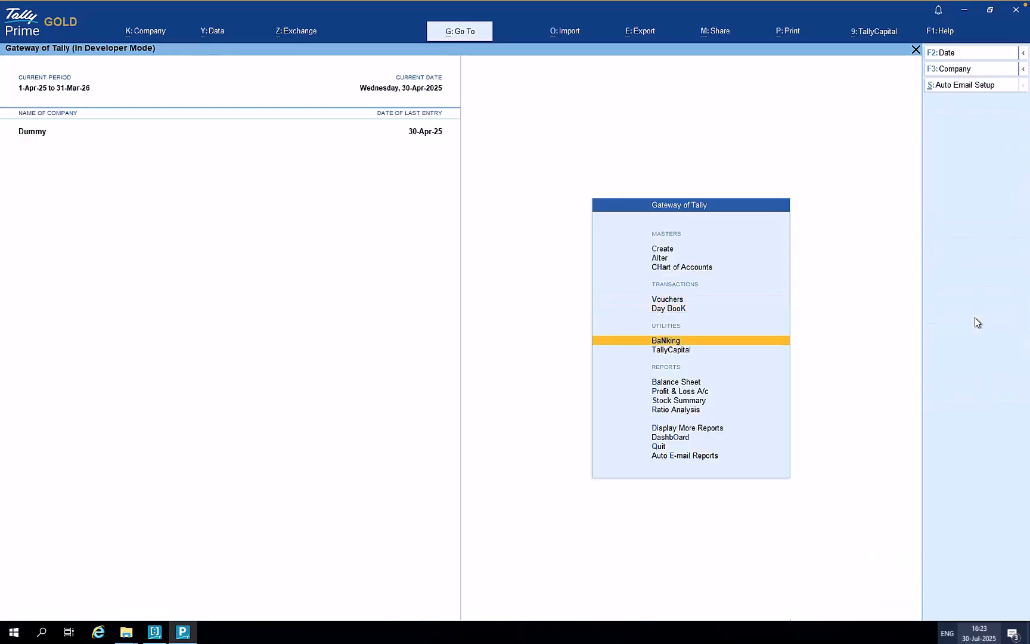
pyautogui.press('Down')
pyautogui.press('Down')
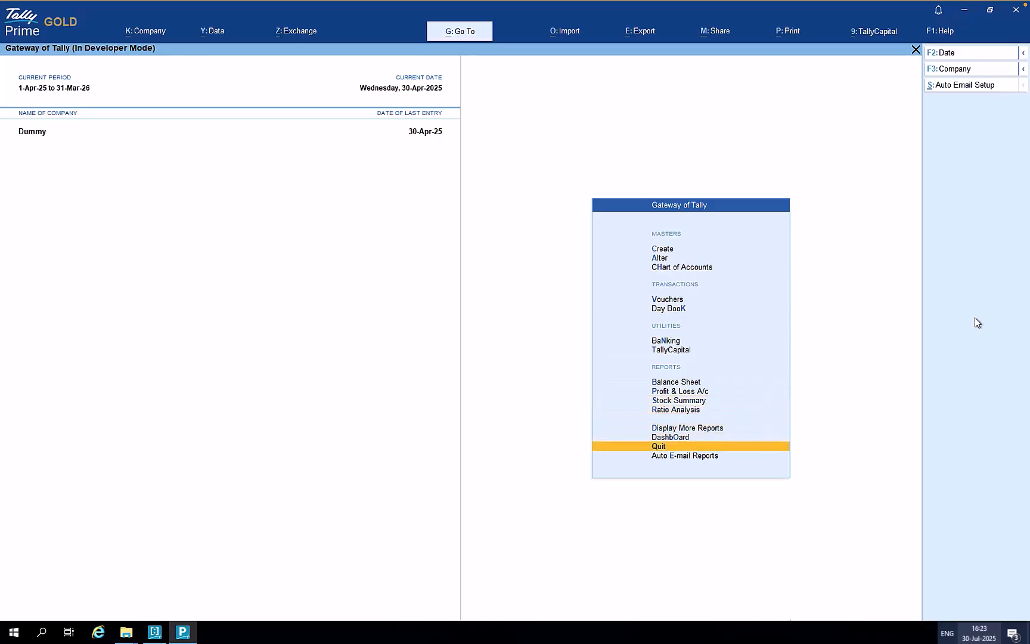
pyautogui.press('Return')
pyautogui.press('Down')
pyautogui.press('Down')
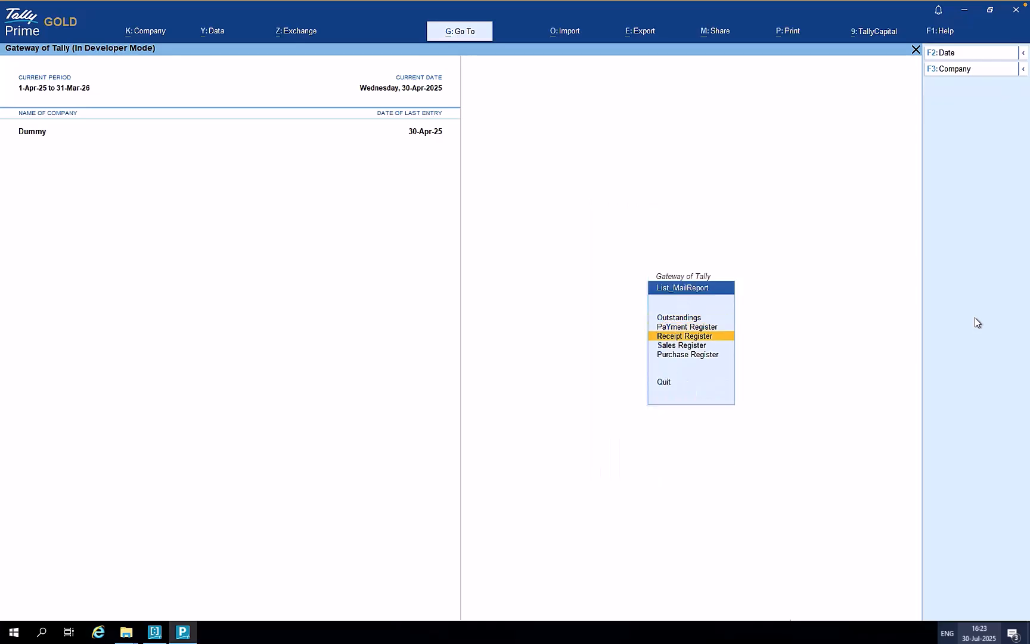
pyautogui.press('Return')
pyautogui.press('Return')
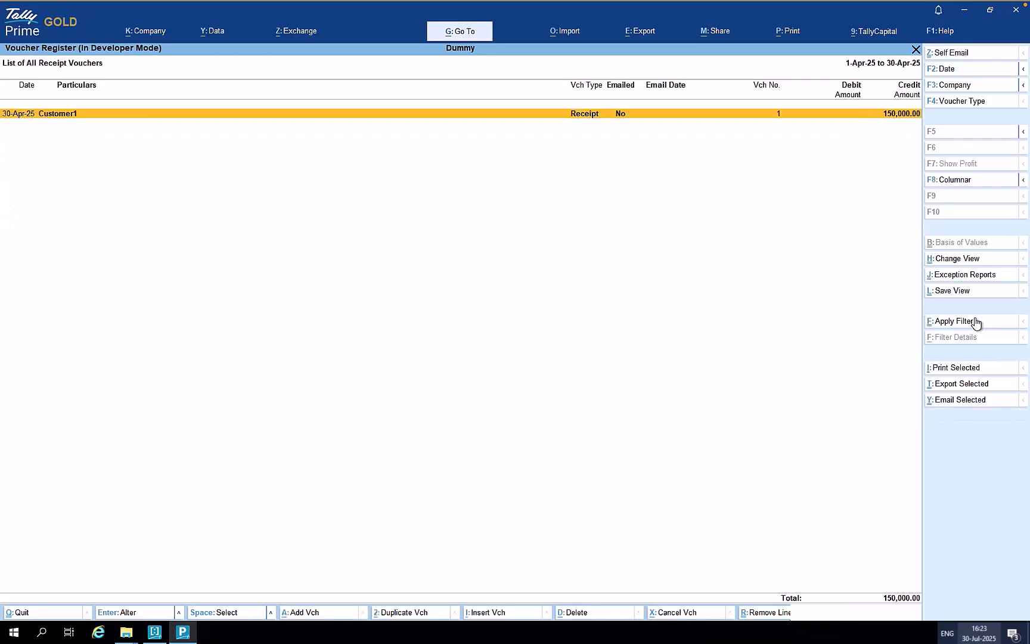
# - Email the selected Customer1 receipt voucher as one copy, then return to Gateway of Tally
pyautogui.press('space')
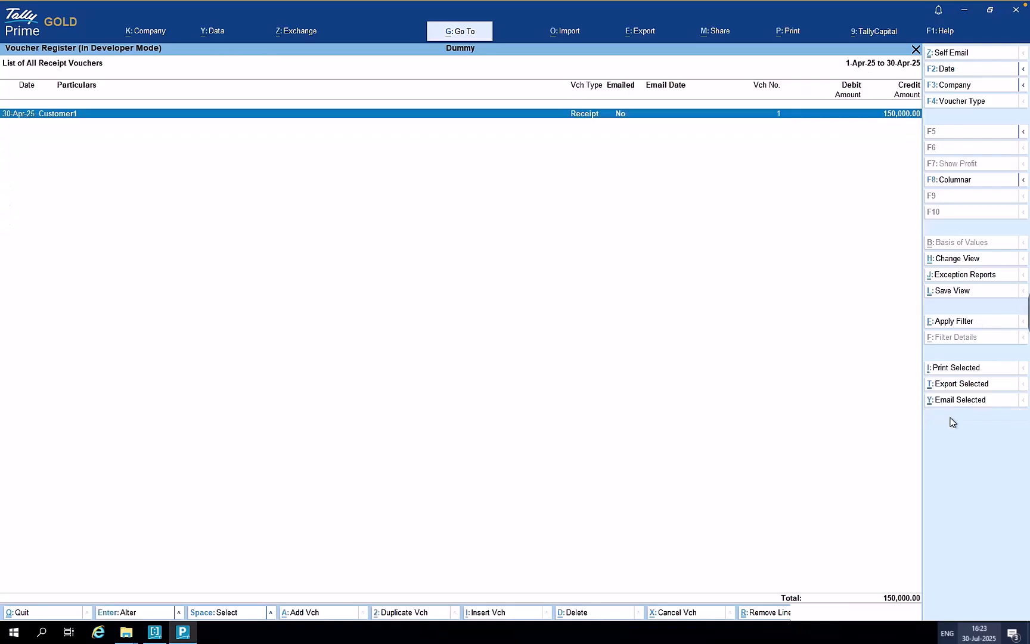
pyautogui.click(964, 404)
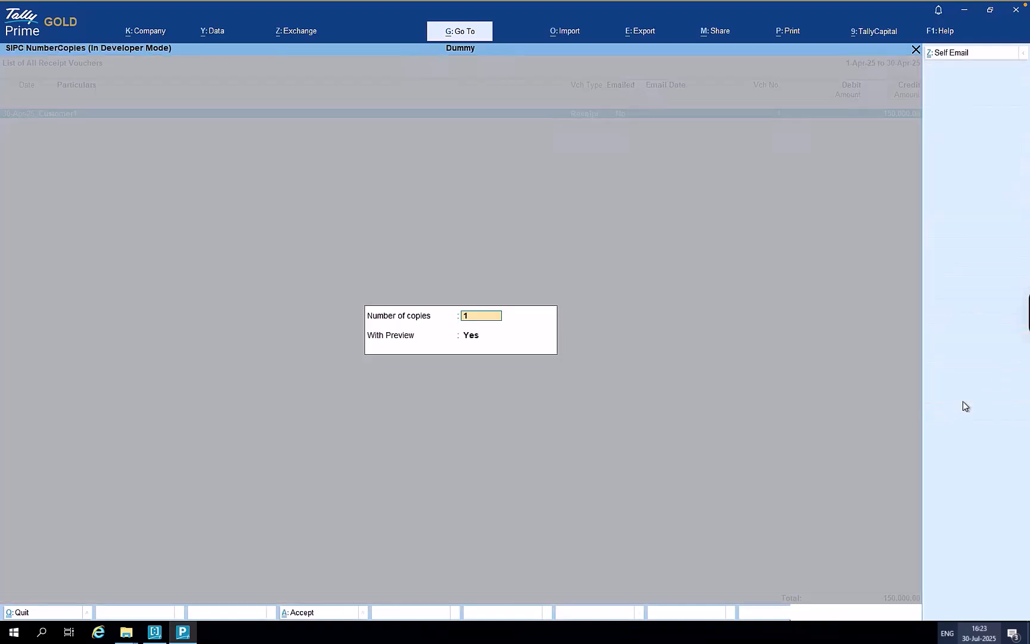
pyautogui.press('Return')
pyautogui.press('Return')
pyautogui.press('Return')
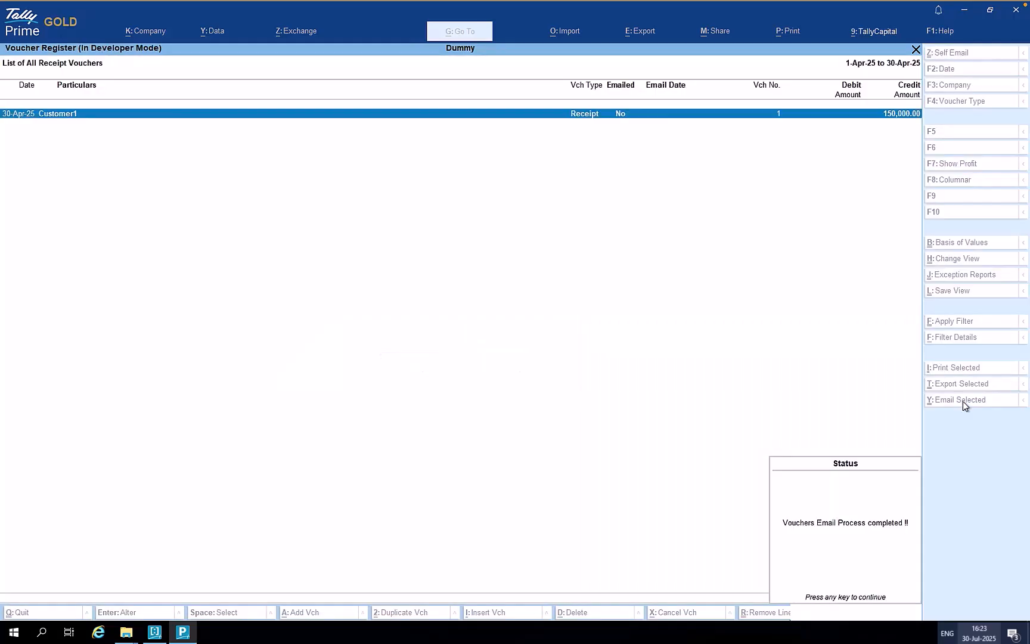
pyautogui.press('Return')
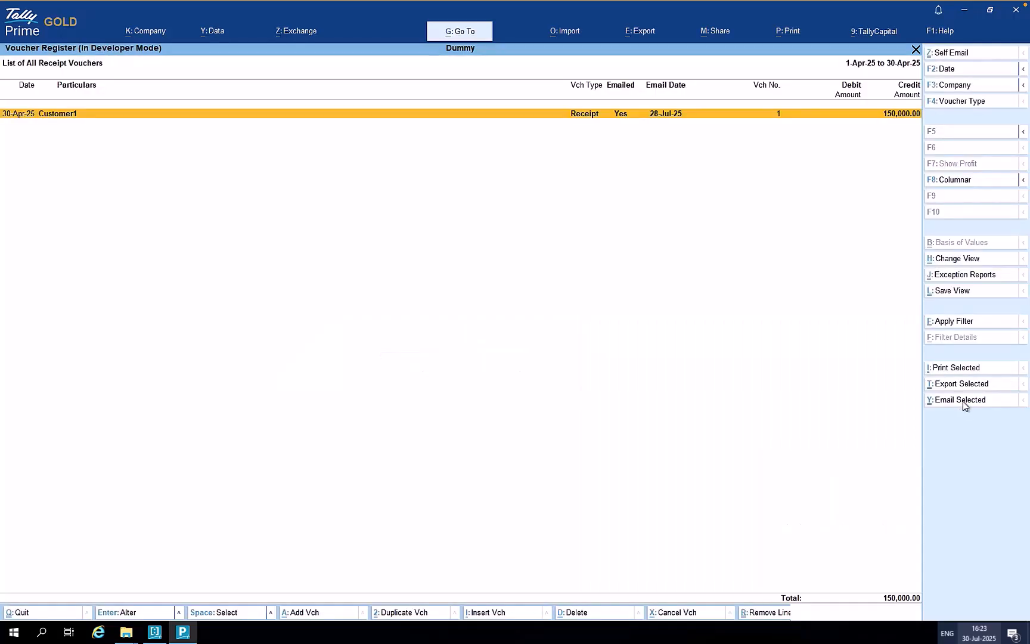
pyautogui.press('Escape')
pyautogui.press('Escape')
pyautogui.press('Escape')
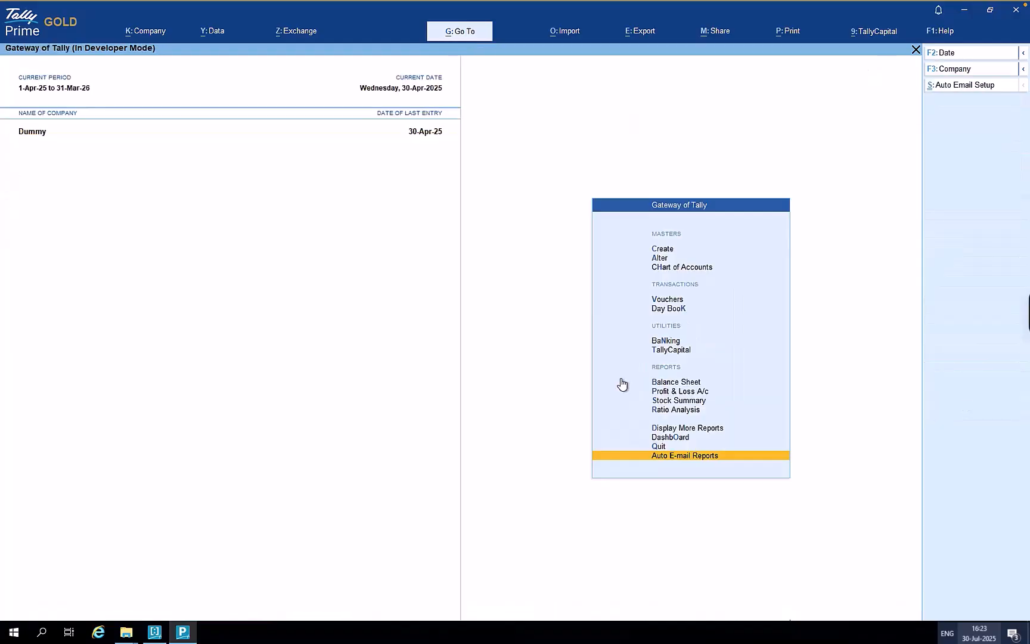
# - In Gmail, preview Receipt-1.pdf, the 150,000.00 Customer1 receipt voucher, then switch back to TallyPrime
pyautogui.hotkey('ctrl', 'Left')
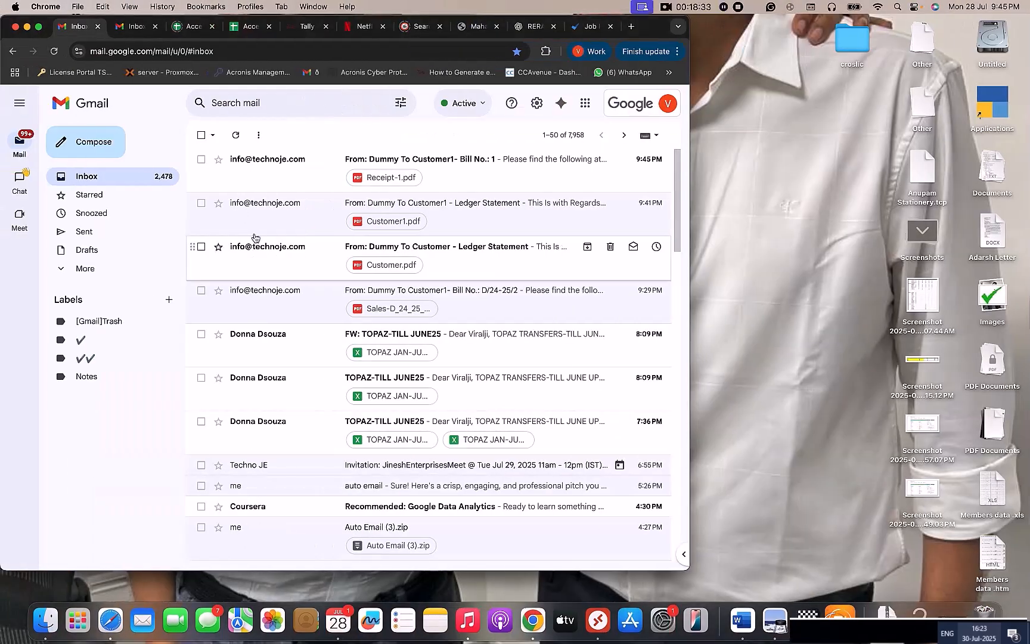
pyautogui.click(436, 171)
pyautogui.click(283, 305)
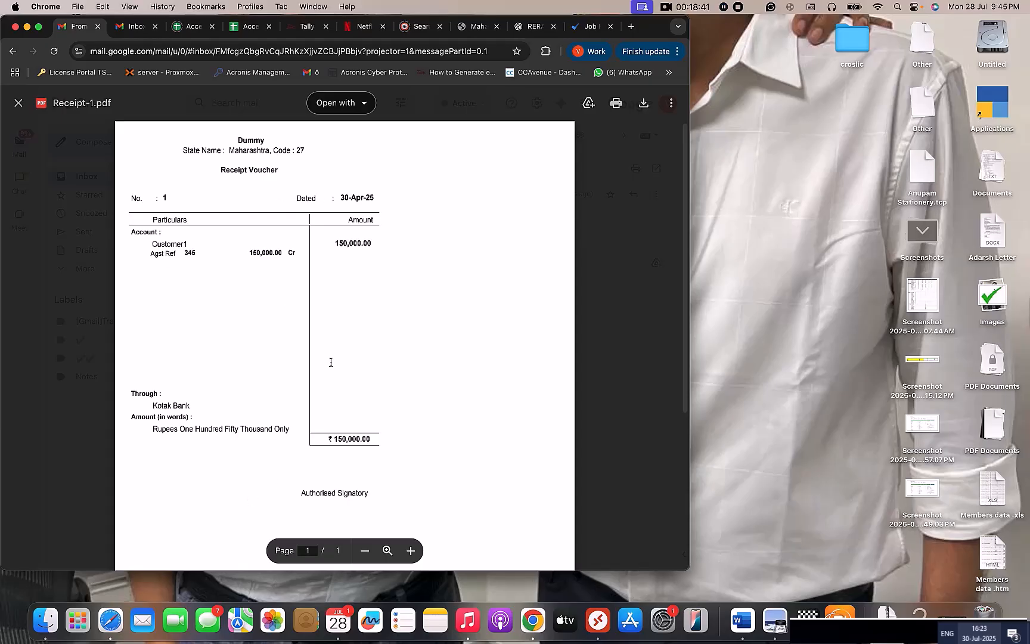
pyautogui.click(19, 103)
pyautogui.press('ctrl+super+Right')
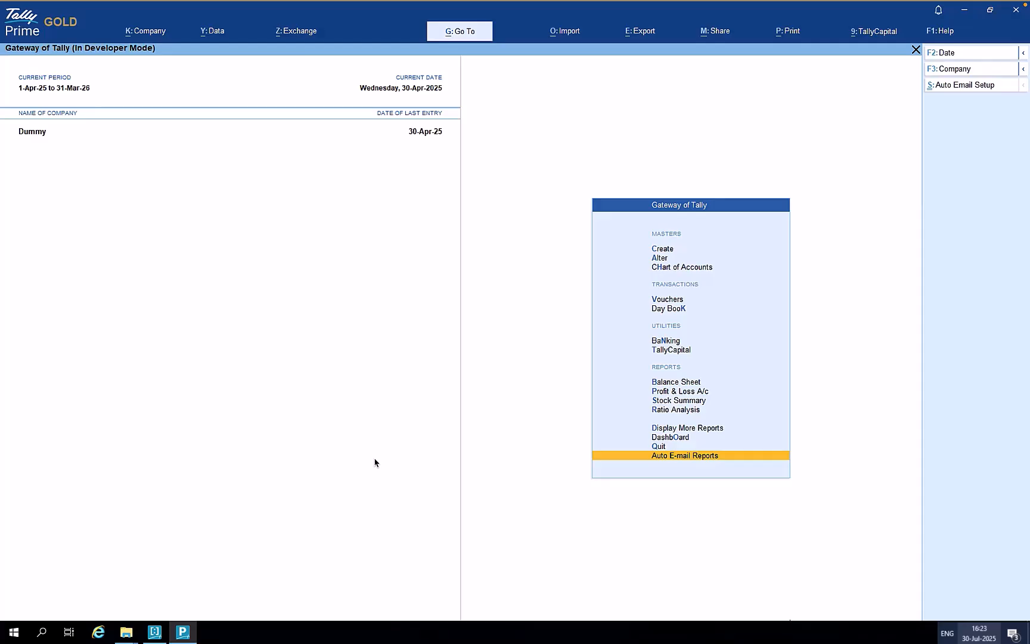
# - Open the Auto E-mail Reports list and move down toward Purchase Register
pyautogui.press('Return')
pyautogui.press('Down')
pyautogui.press('Down')
pyautogui.press('Down')
pyautogui.press('Down')
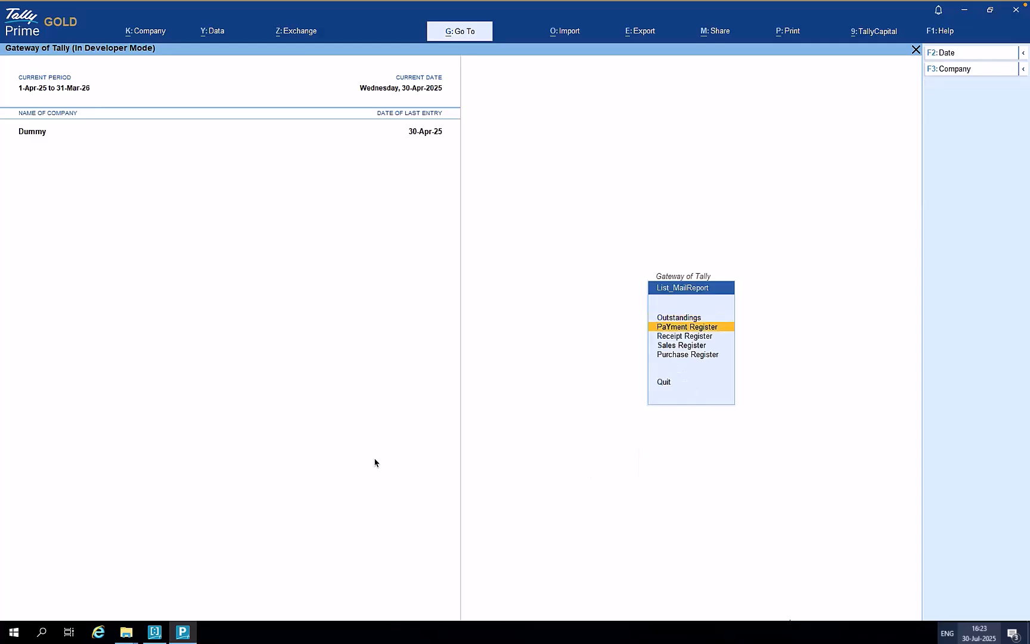